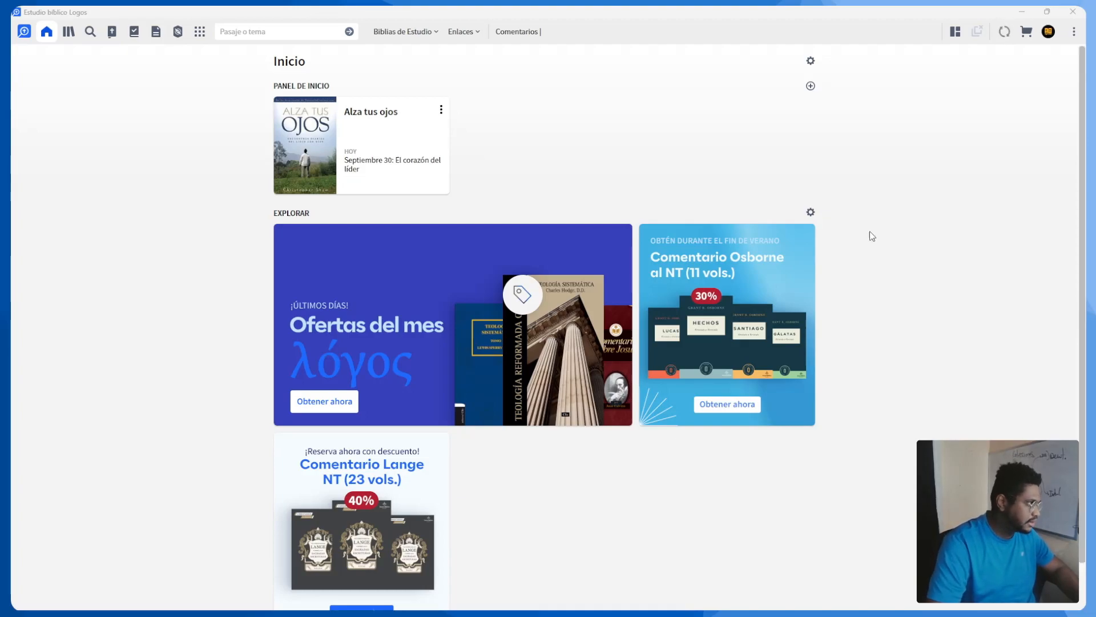
# Step: Open the library in its own pane, docked beside an empty workspace area
pyautogui.moveTo(69, 35); pyautogui.dragTo(913, 378)
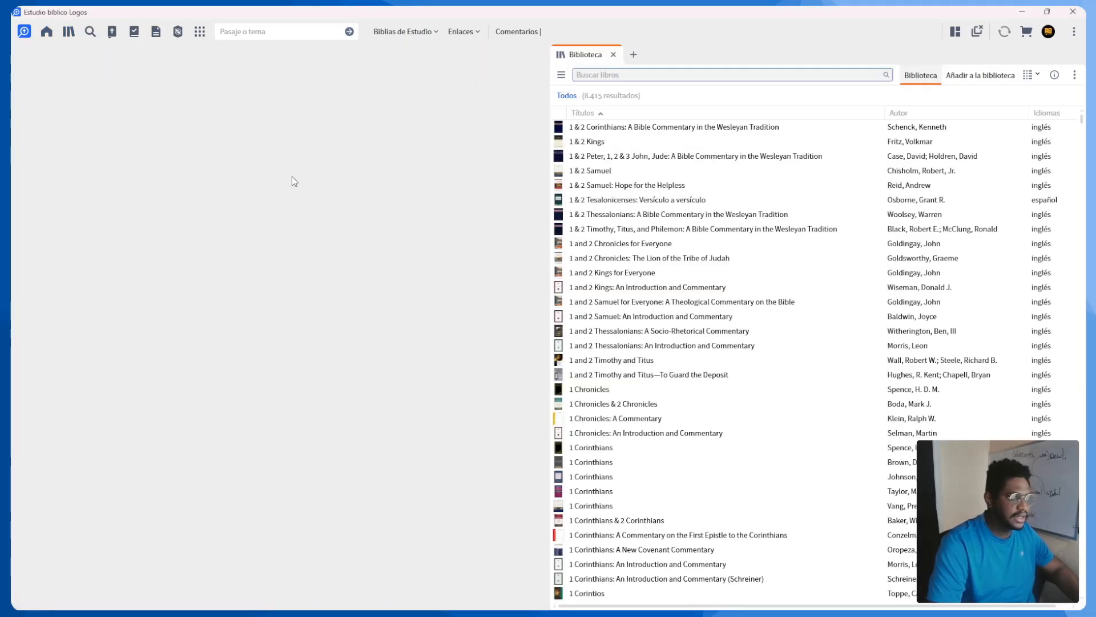
pyautogui.moveTo(594, 218)
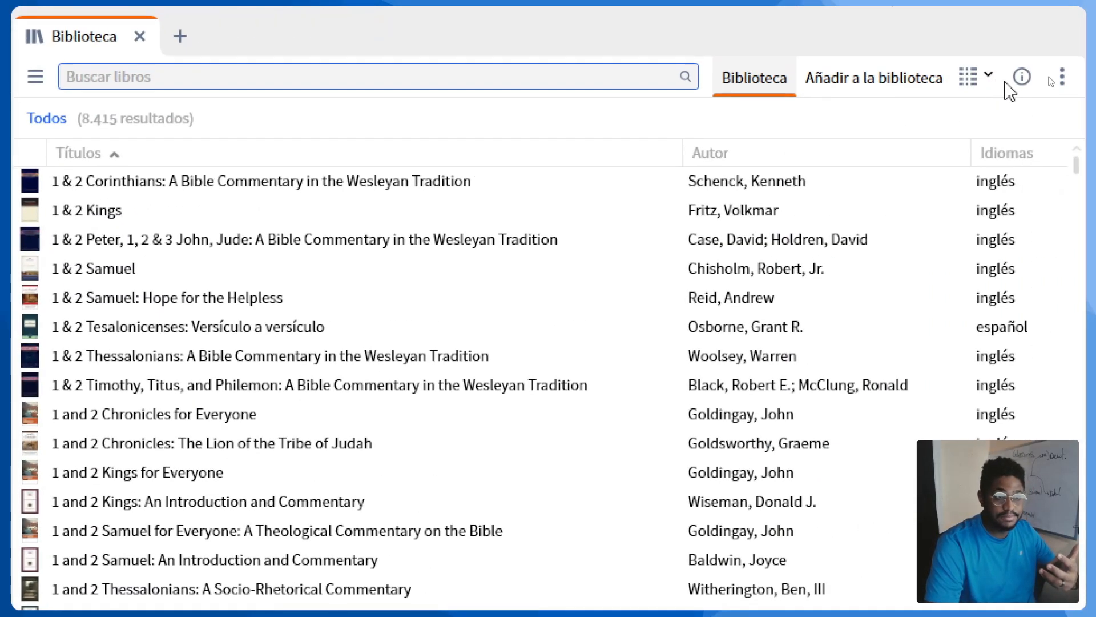
# Step: Try the library's cover view and mosaic view, and return the book list to details view
pyautogui.click(993, 84)
pyautogui.click(907, 118)
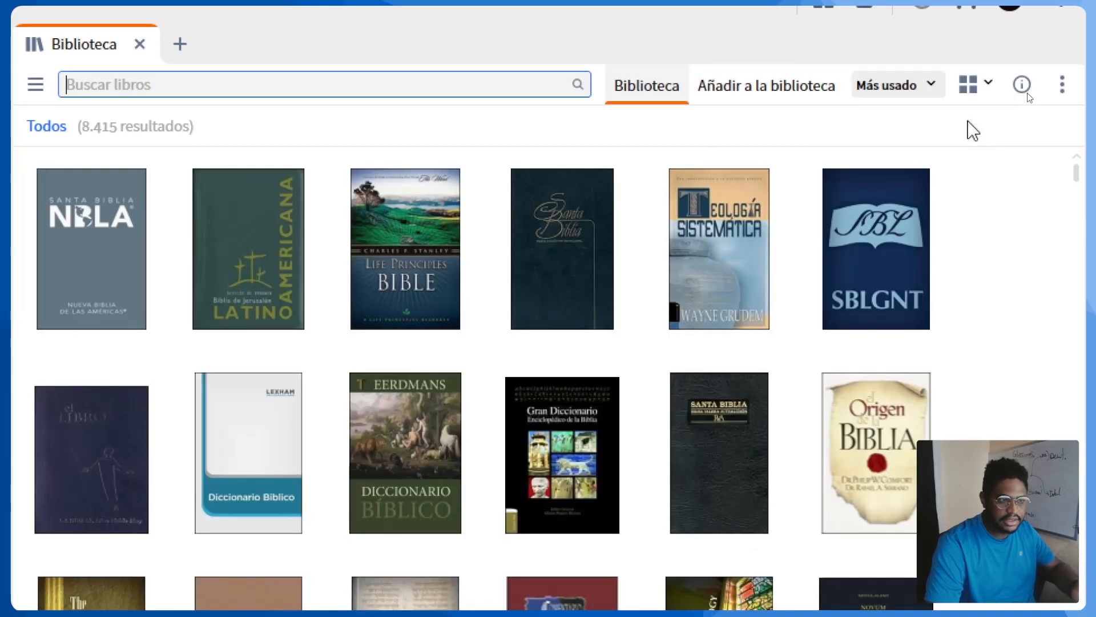
pyautogui.click(990, 86)
pyautogui.click(905, 147)
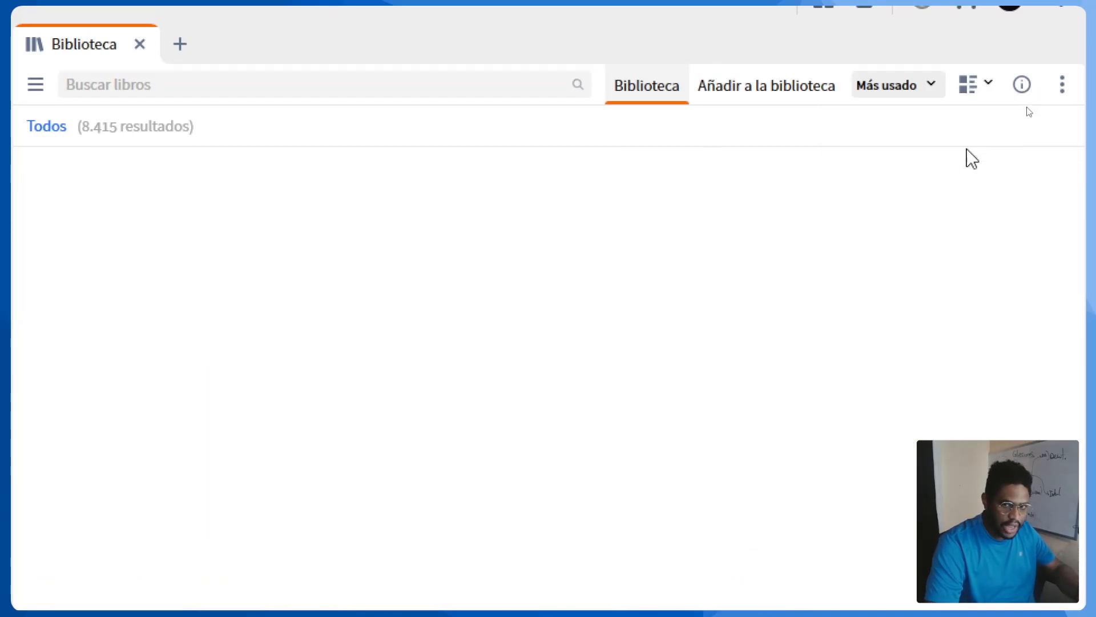
pyautogui.click(899, 85)
pyautogui.click(974, 86)
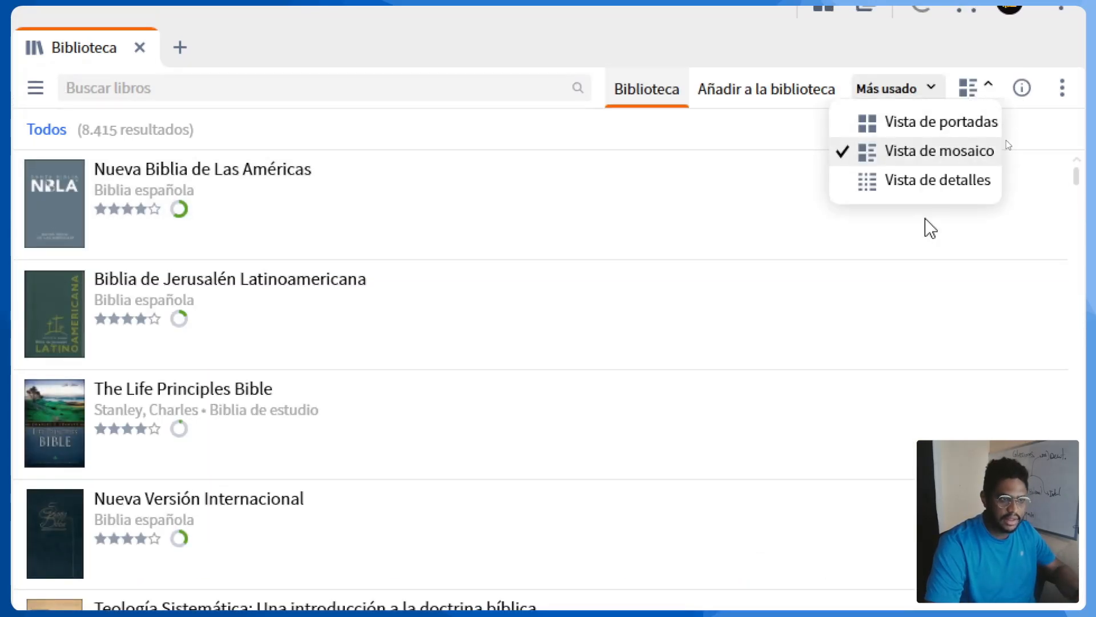
pyautogui.click(926, 186)
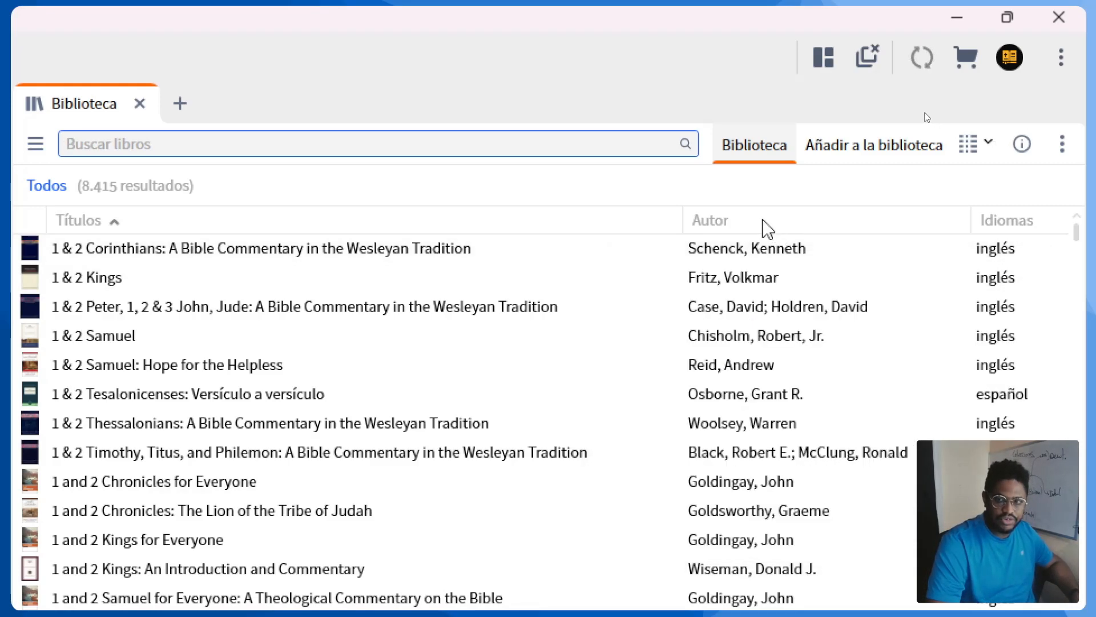
# Step: Examine which columns can be shown in the library's details table, and dismiss the list without changing any
pyautogui.rightClick(767, 229)
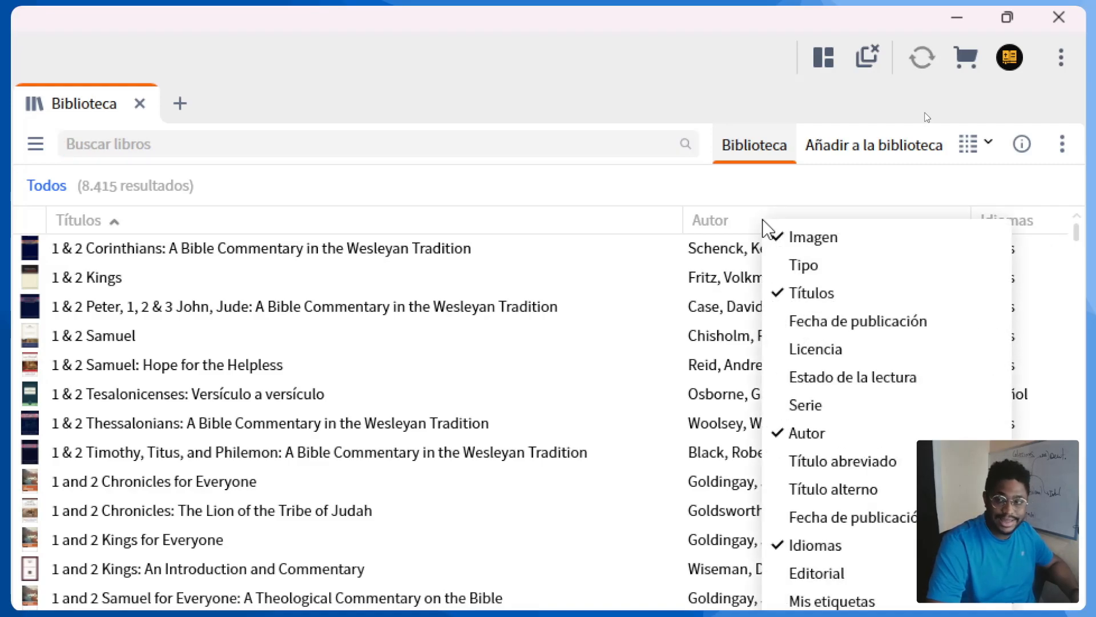
pyautogui.rightClick(307, 229)
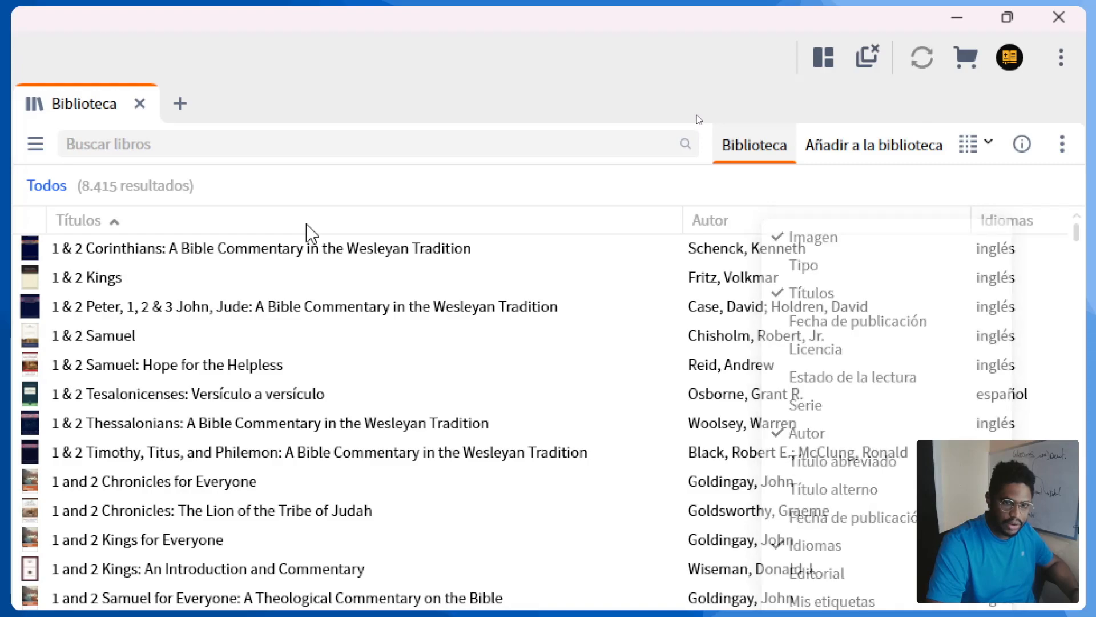
pyautogui.rightClick(740, 232)
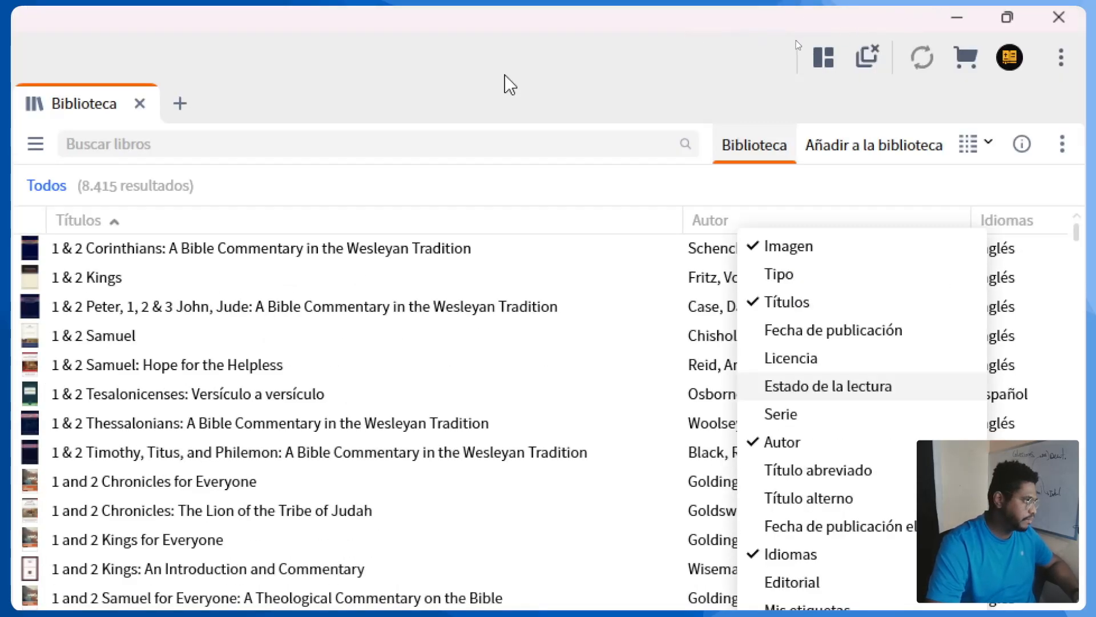
pyautogui.click(504, 76)
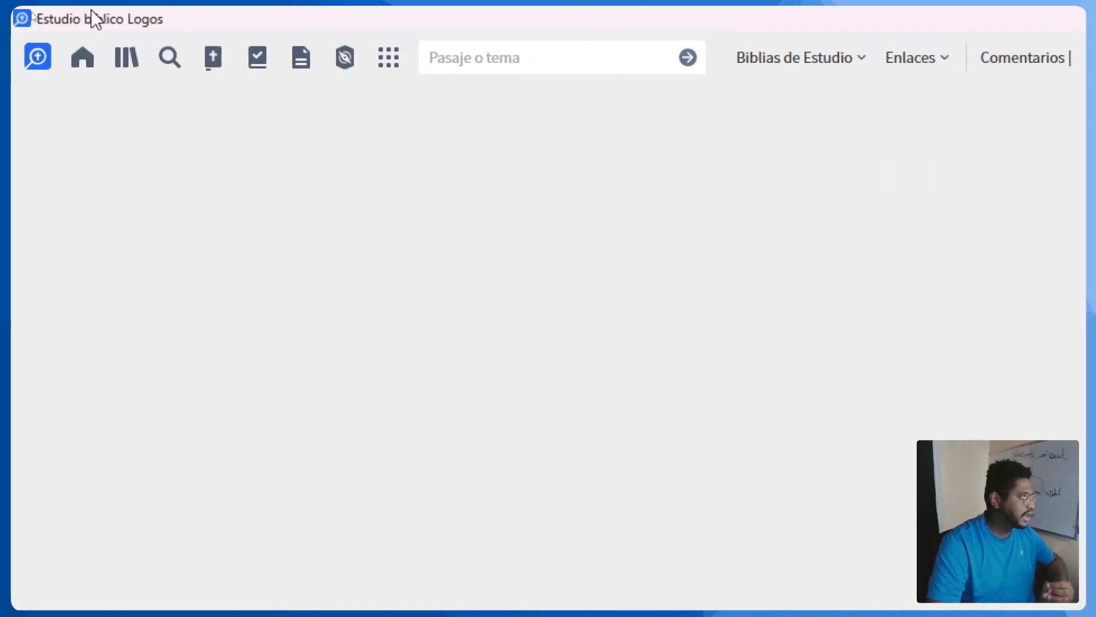
# Step: Find the Colecciones tool by searching for "col" and name the new collection "Libros de Ellen White"
pyautogui.click(392, 63)
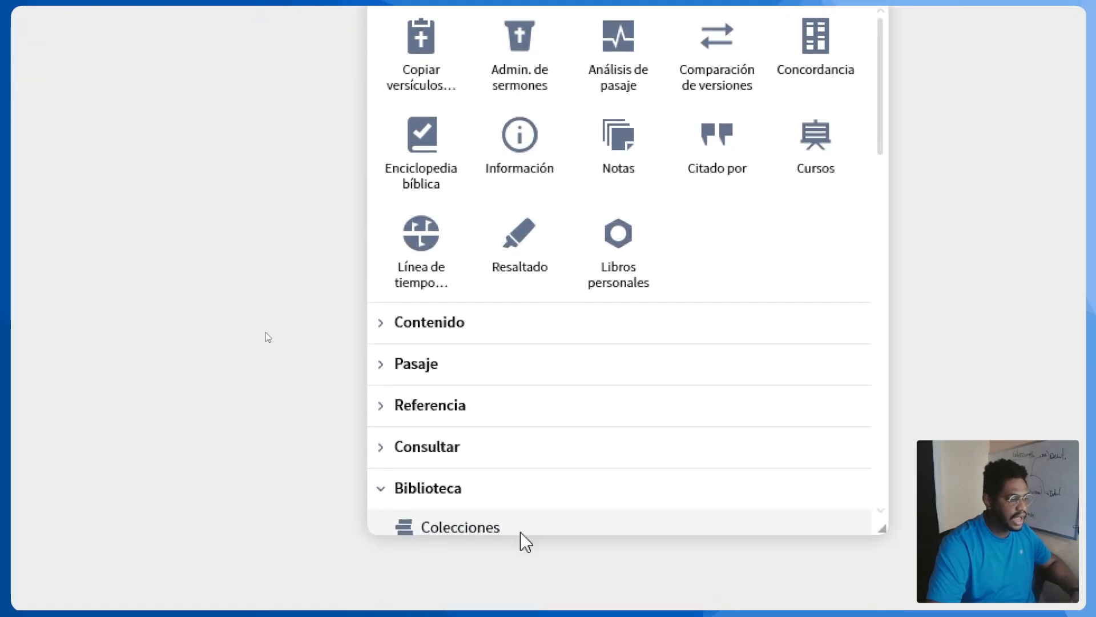
pyautogui.scroll(-2, 419, 506)
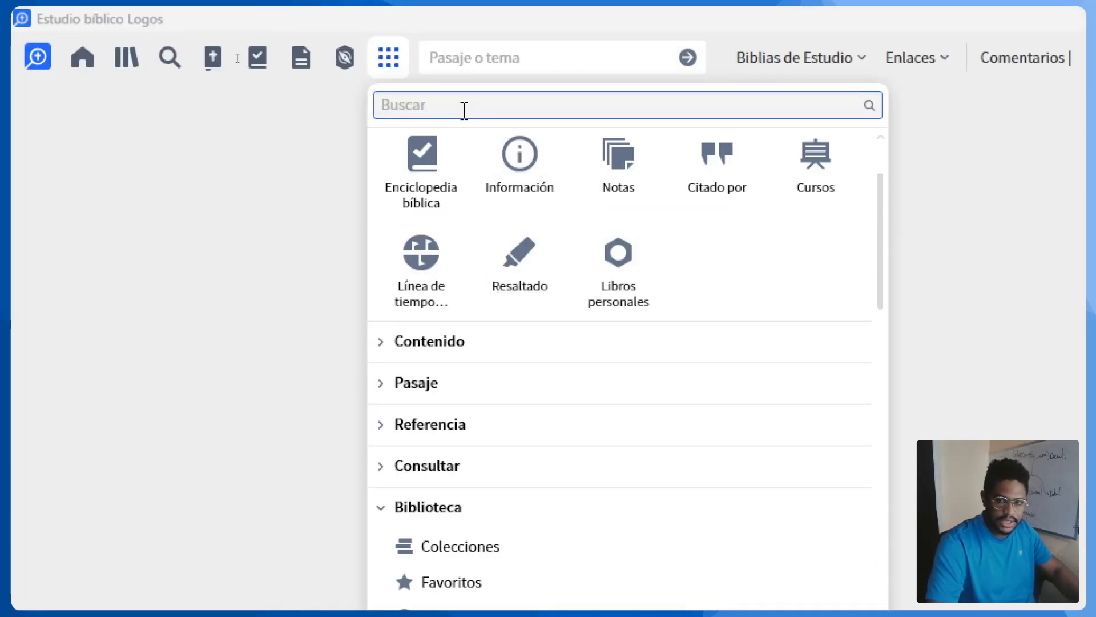
pyautogui.write('col')
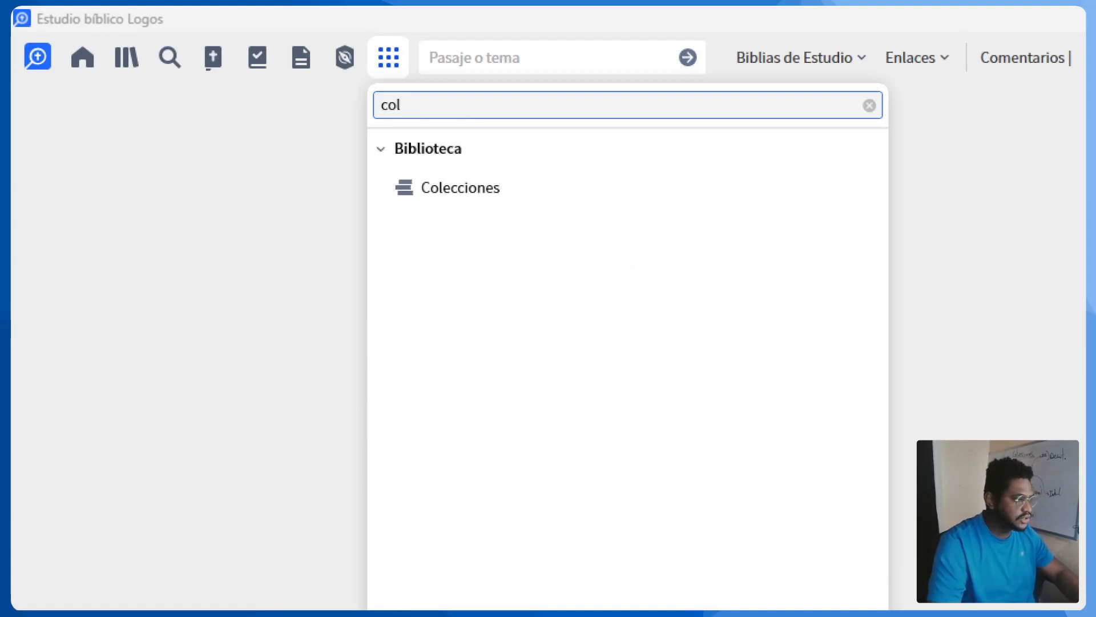
pyautogui.click(443, 195)
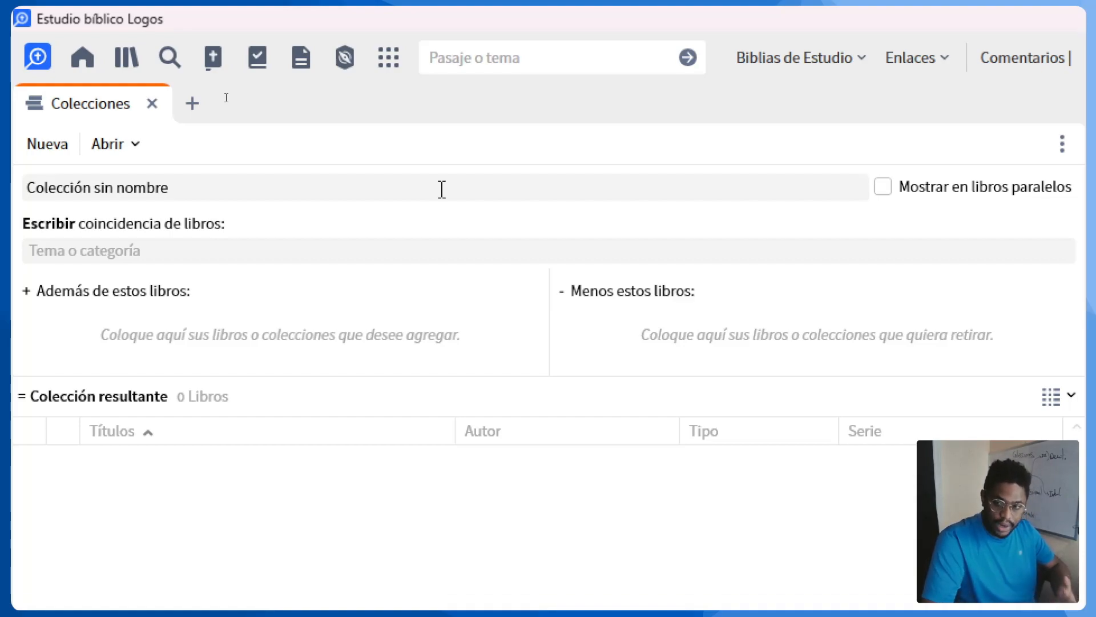
pyautogui.click(442, 189)
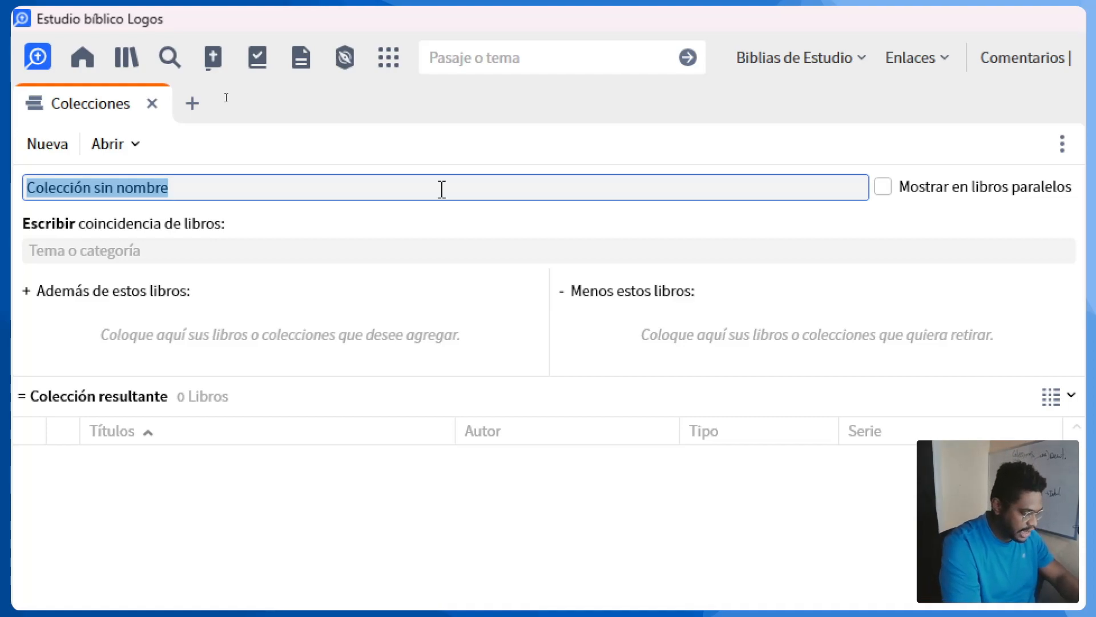
pyautogui.write('Libros de Ellen White')
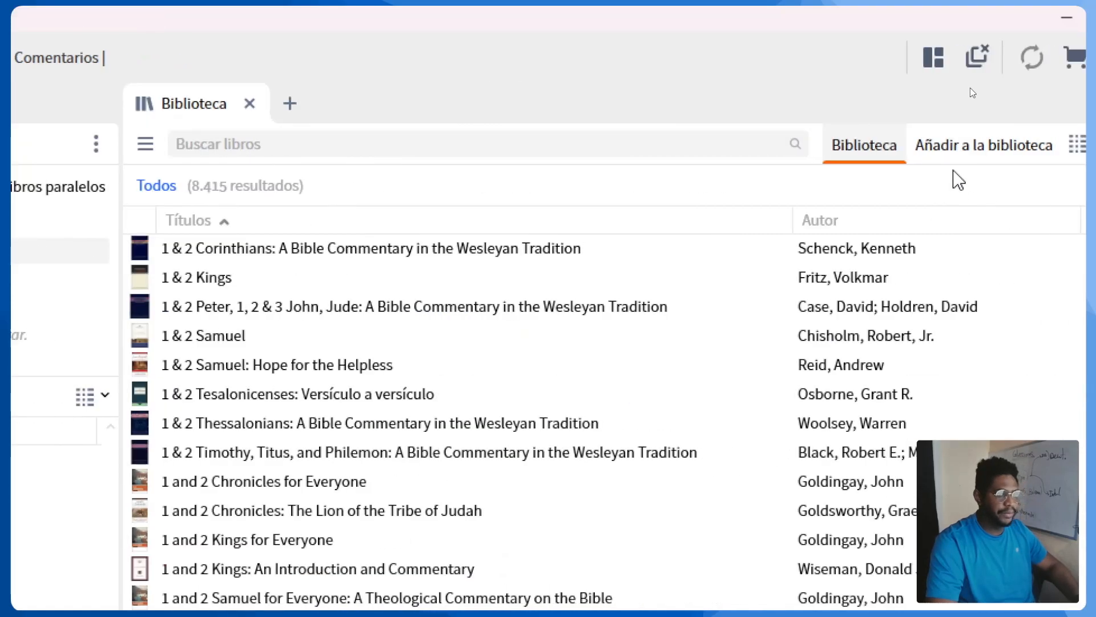
# Step: Search the library for books matching "elena white"
pyautogui.click(270, 143)
pyautogui.write('elena white')
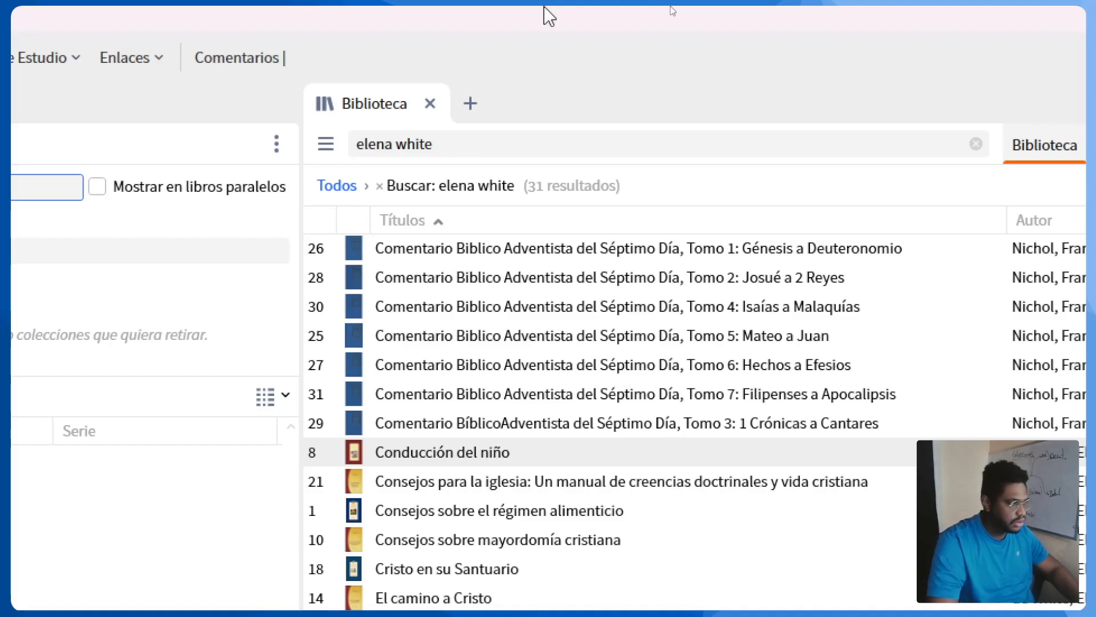
pyautogui.click(451, 146)
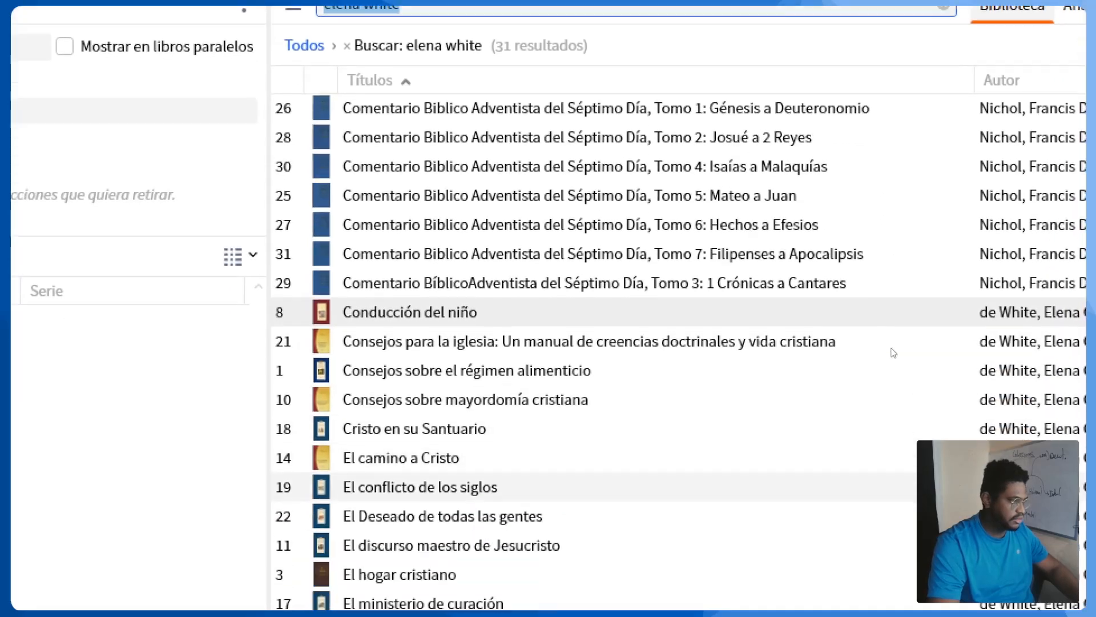
# Step: Add the book "Conducción del niño" from the library to the collection's included books and remove it again
pyautogui.moveTo(479, 218); pyautogui.dragTo(77, 165)
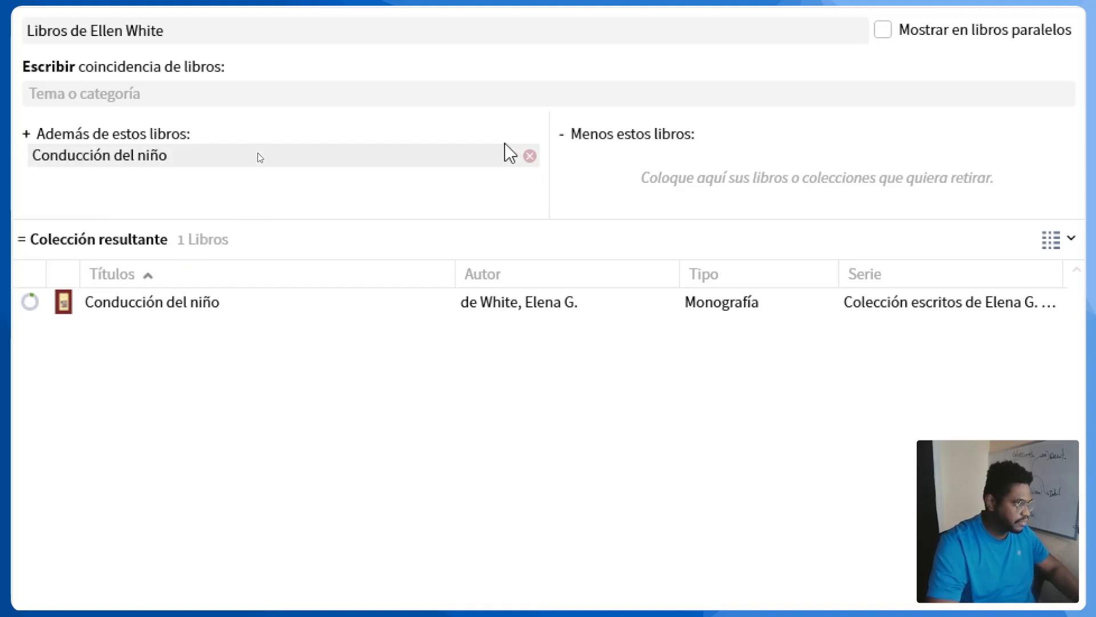
pyautogui.click(529, 155)
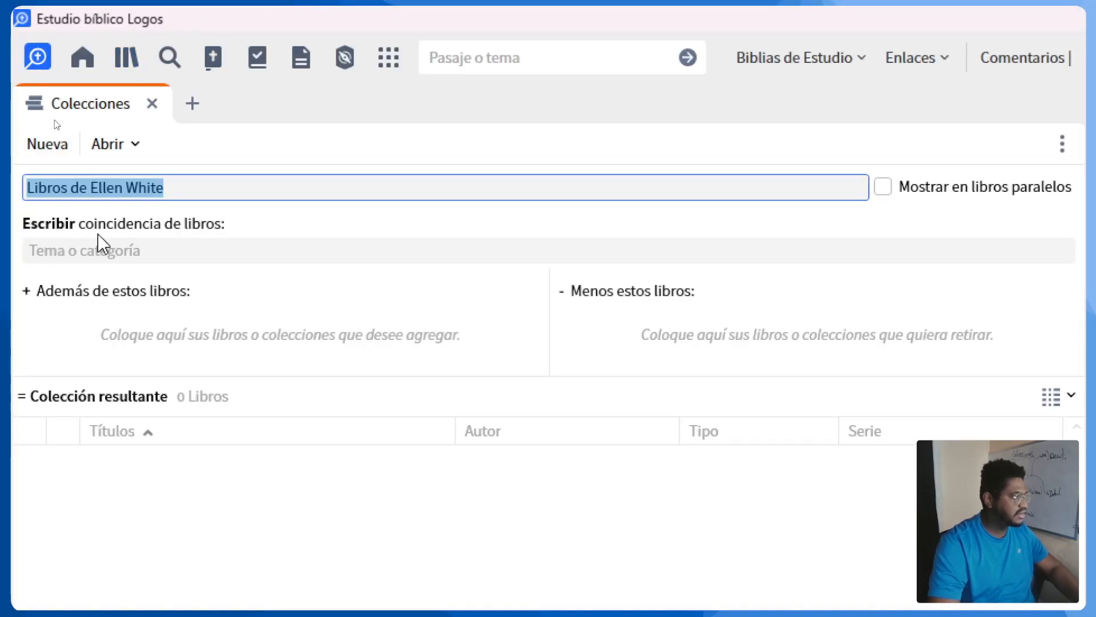
# Step: Set the collection's book-matching rule to autor:"de White, Elena G.", using the author's name as listed in the library
pyautogui.click(266, 248)
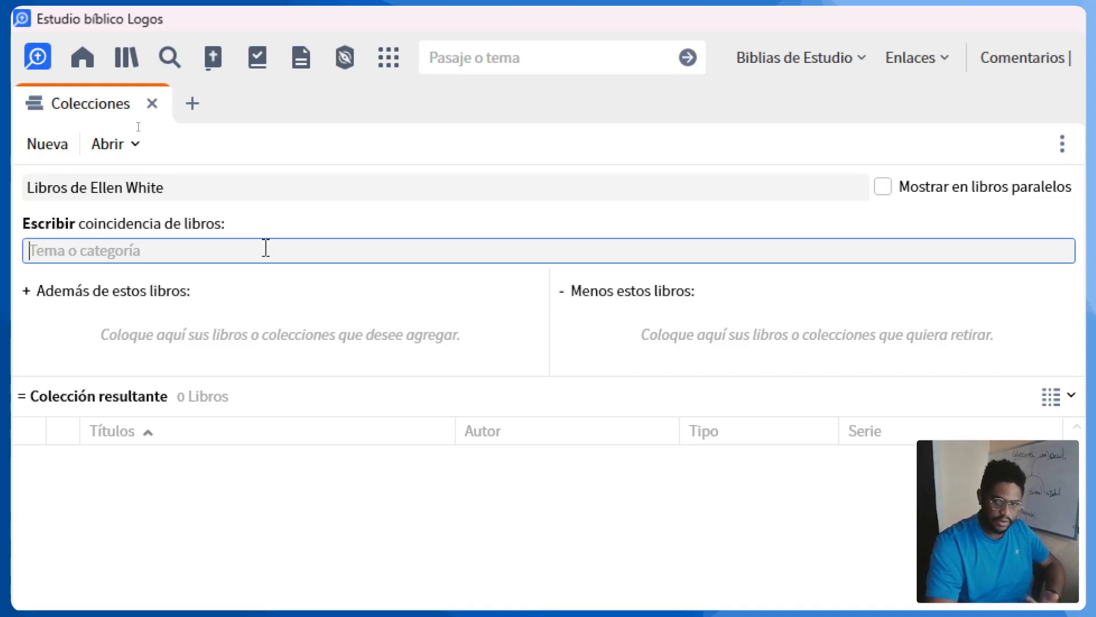
pyautogui.write('autor')
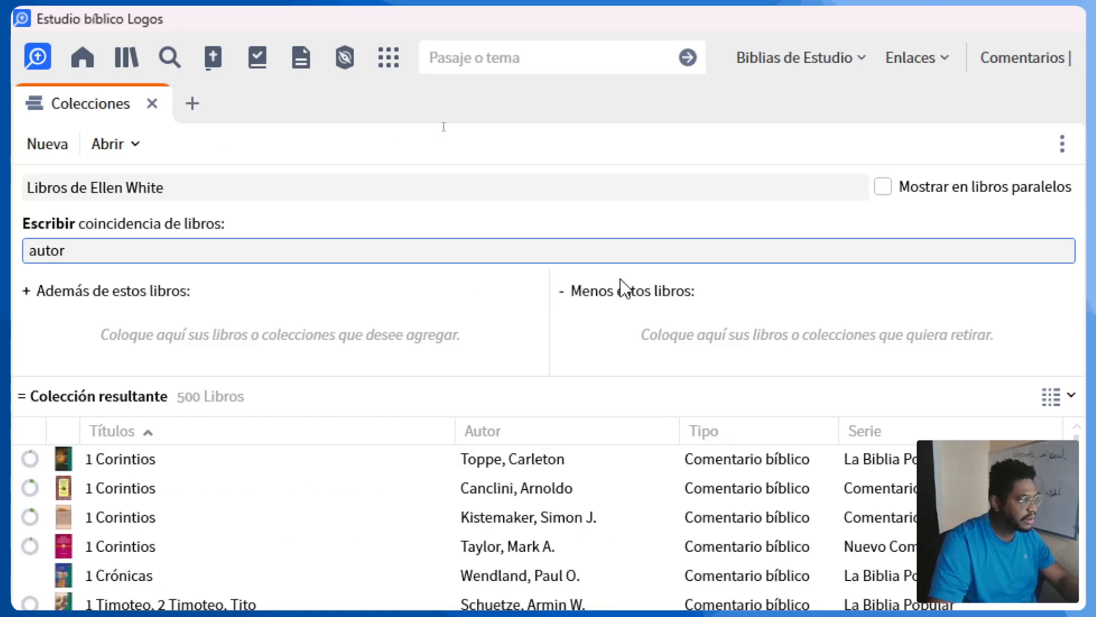
pyautogui.moveTo(971, 246)
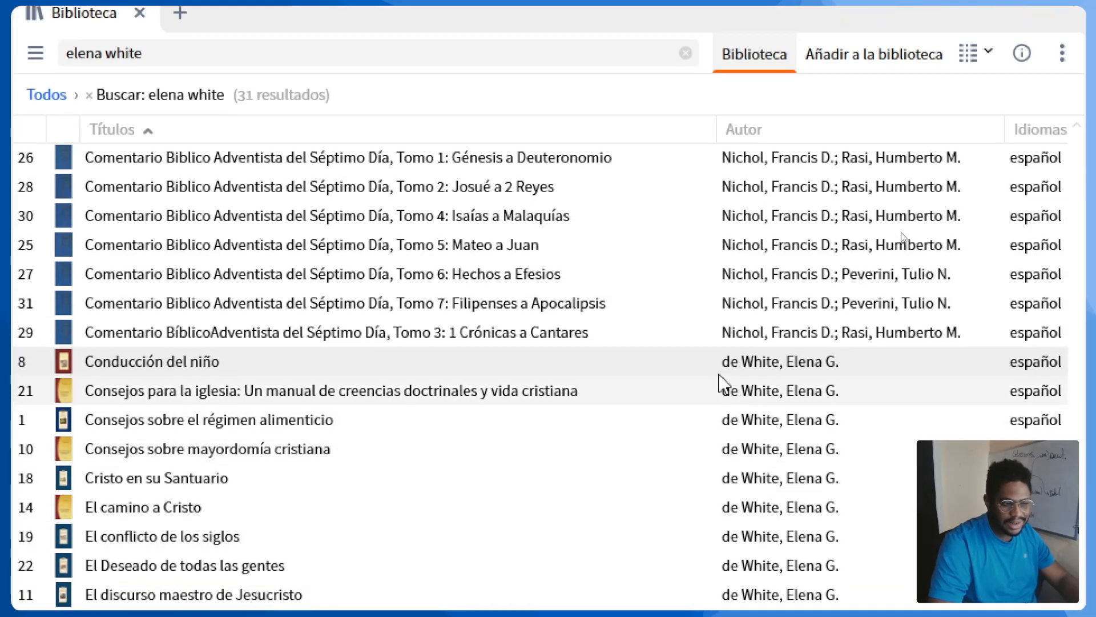
pyautogui.moveTo(725, 370)
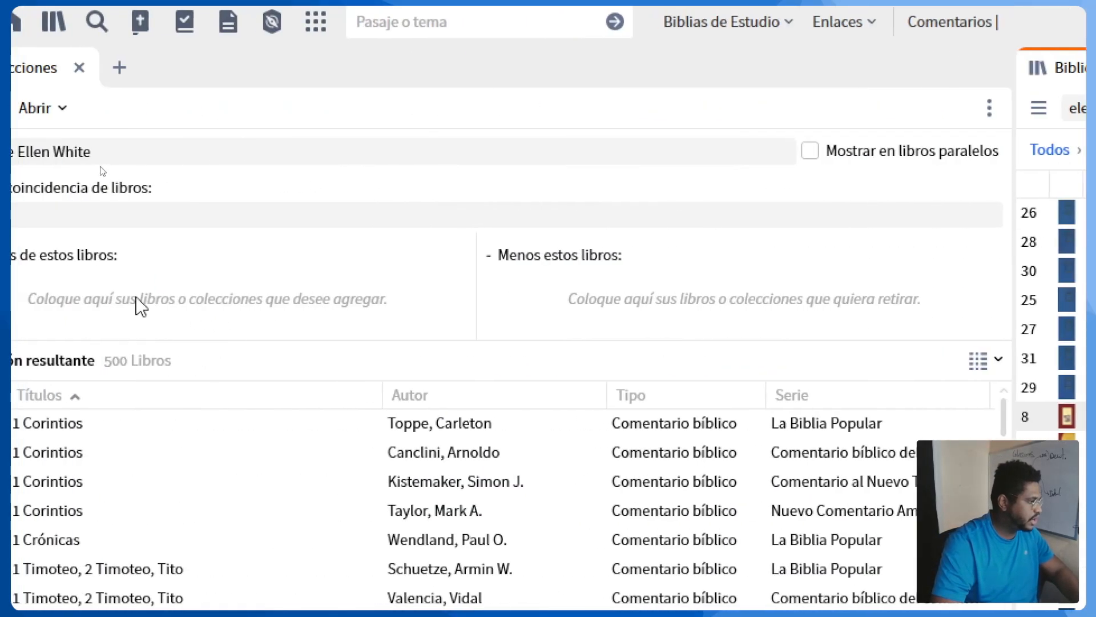
pyautogui.click(84, 215)
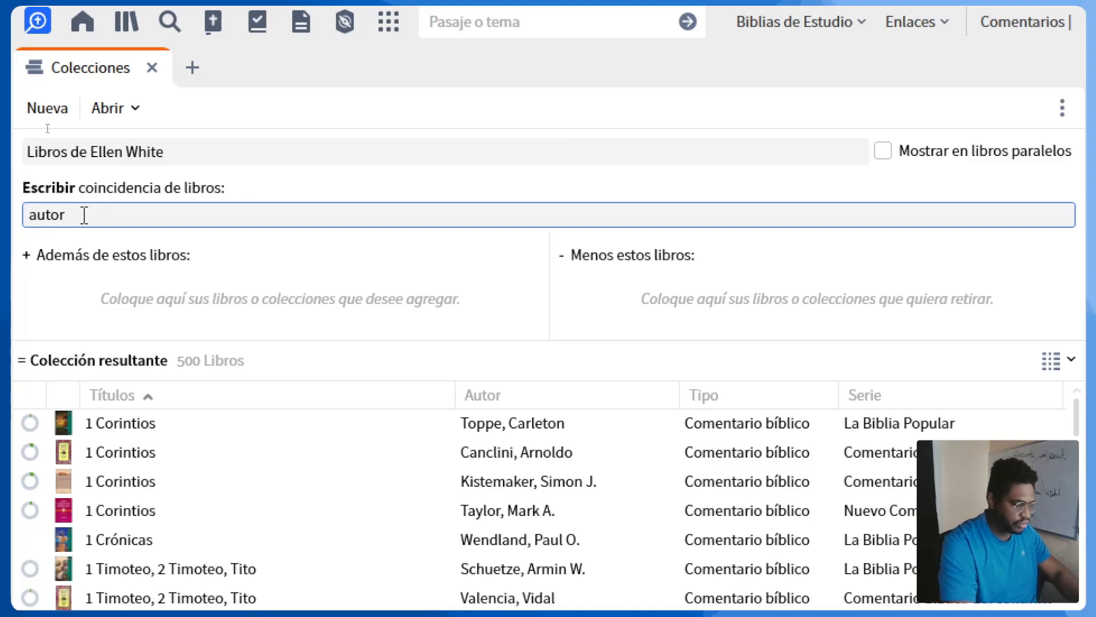
pyautogui.write('""')
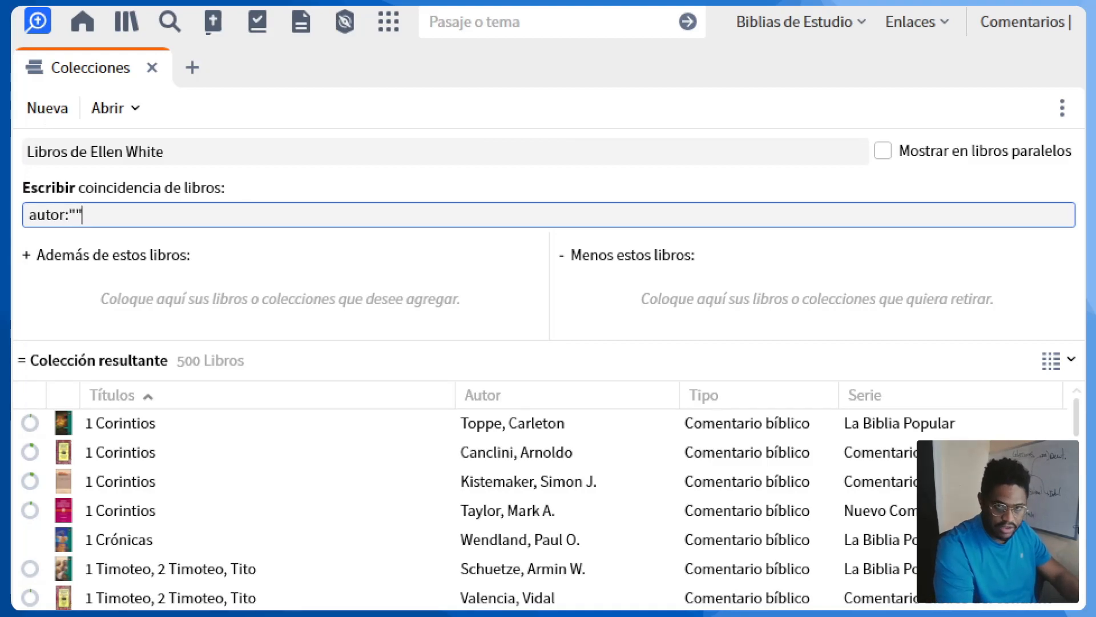
pyautogui.write('de ')
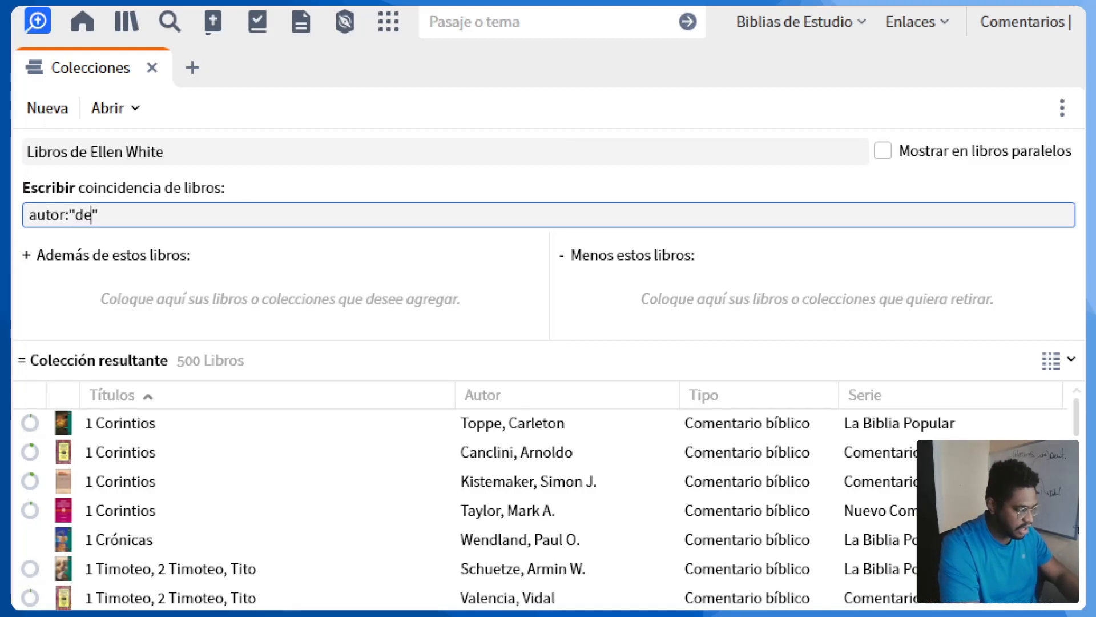
pyautogui.write('White, Elena')
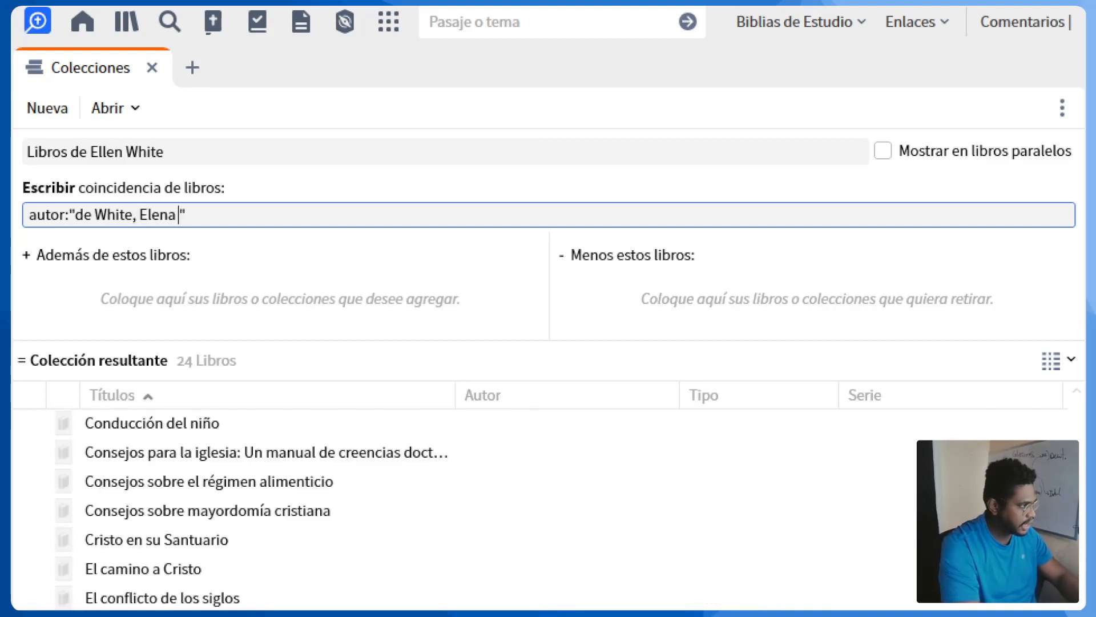
pyautogui.write(' G.')
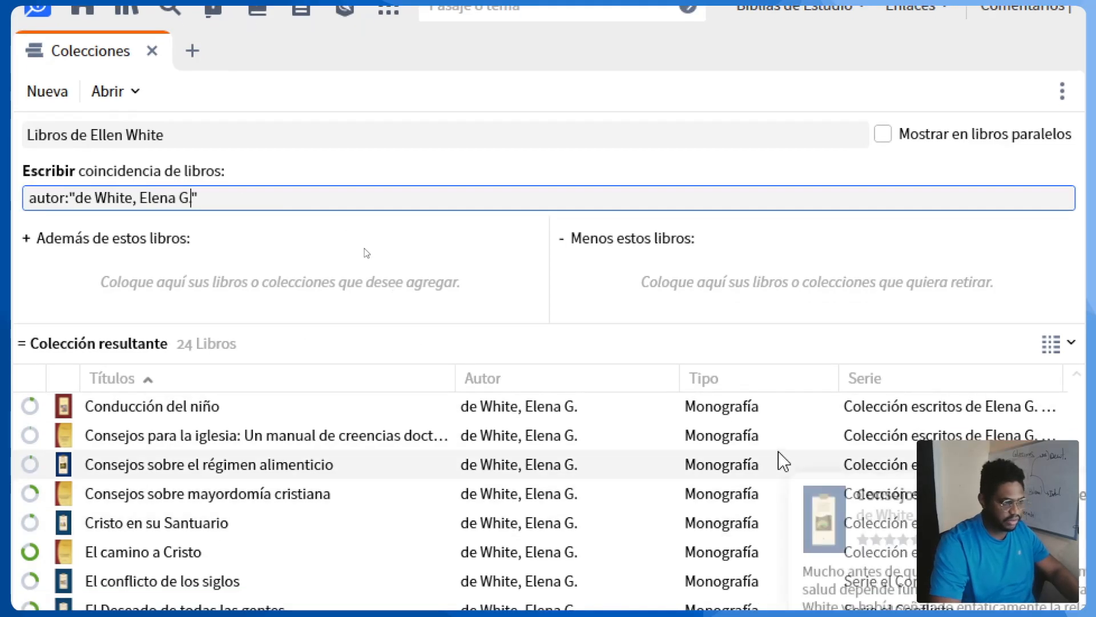
# Step: Review the titles, authors and series of the books in the resulting collection
pyautogui.scroll(-5, 508, 546)
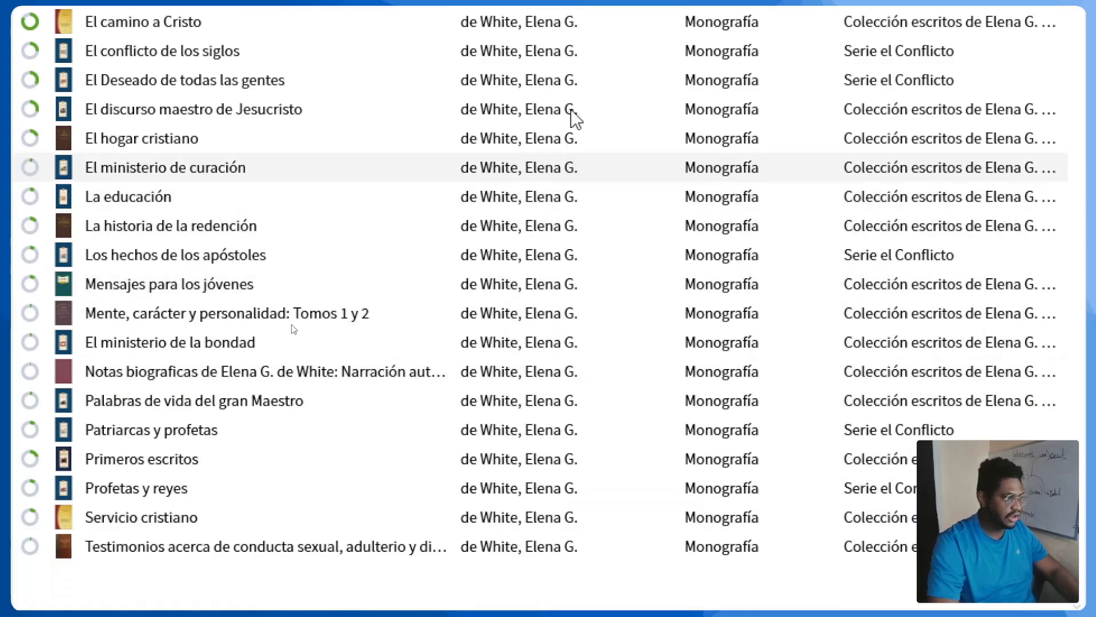
pyautogui.scroll(3, 577, 93)
pyautogui.scroll(1, 611, 91)
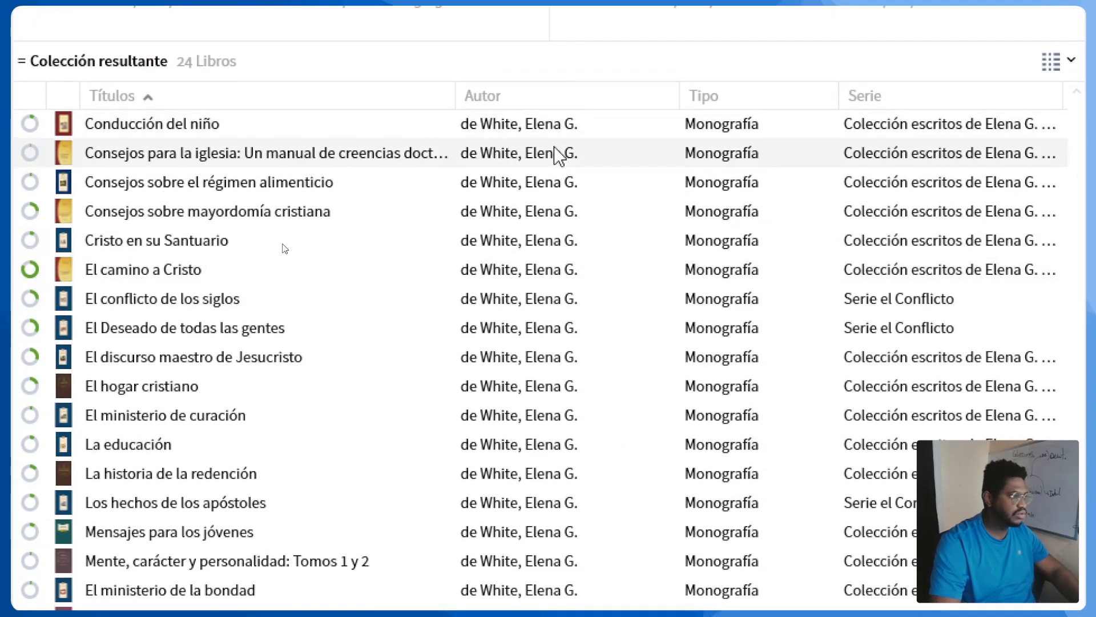
pyautogui.moveTo(560, 154)
pyautogui.scroll(3, 196, 93)
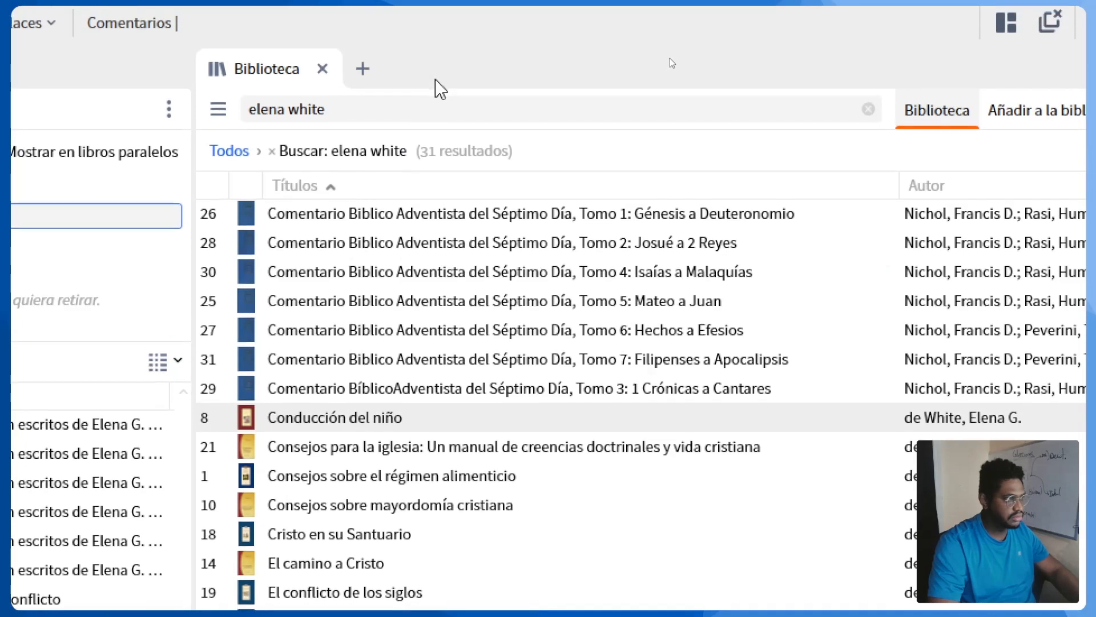
# Step: Search the library for "ellen white" to check for books under the English form of the author's name
pyautogui.click(362, 117)
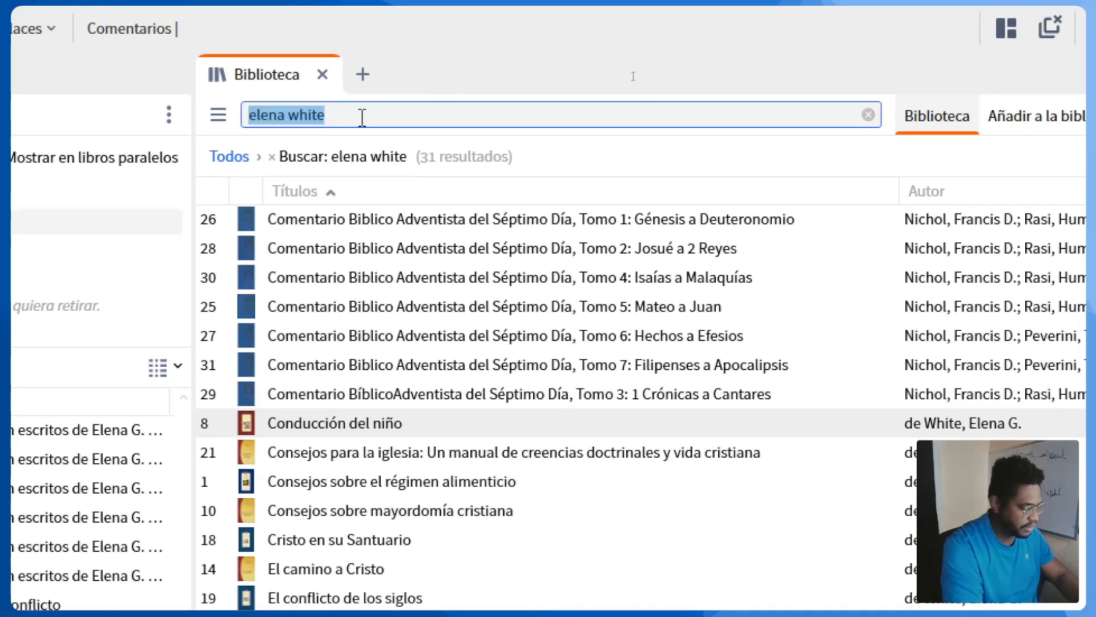
pyautogui.write('ellen whiter')
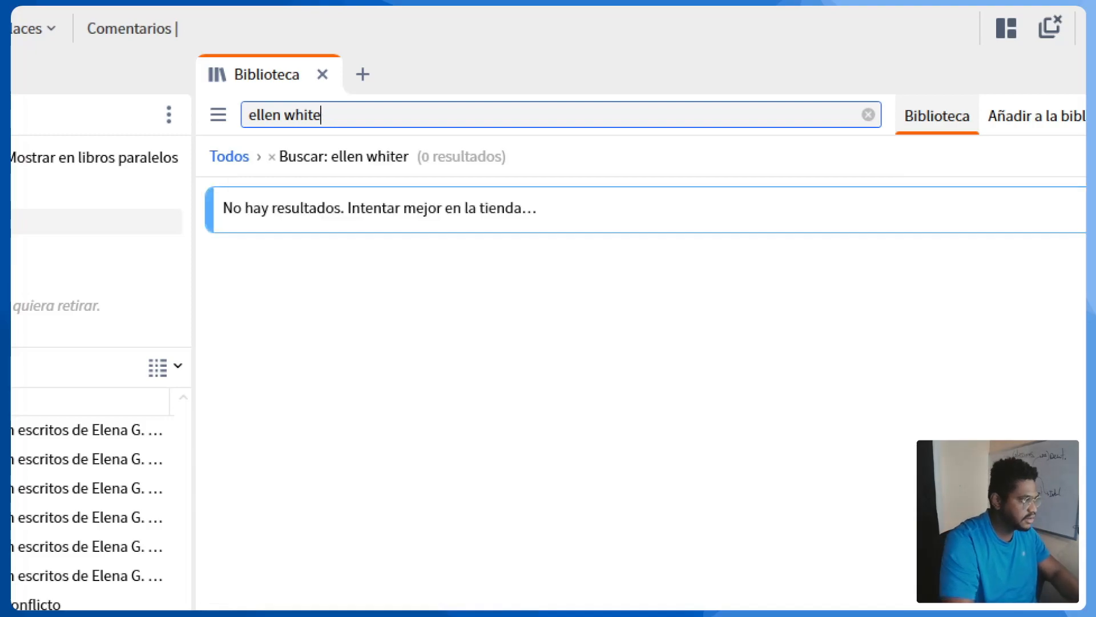
pyautogui.moveTo(899, 289)
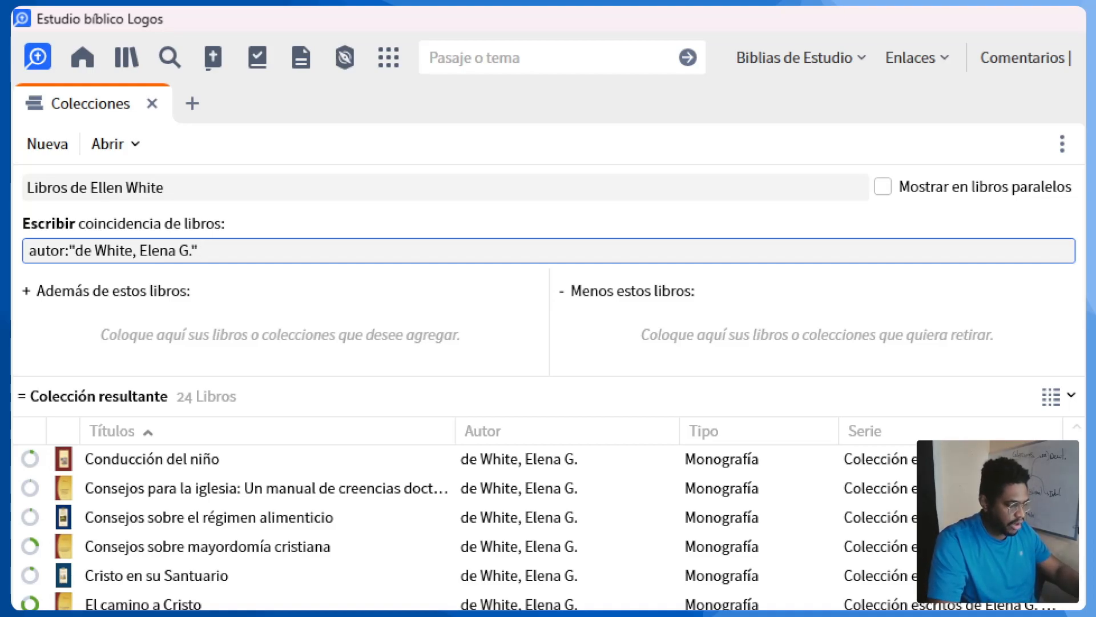
# Step: Extend the collection's book-matching rule with O autor:"White, Ellen Gould" to include the English-language books, and close the library
pyautogui.write('O')
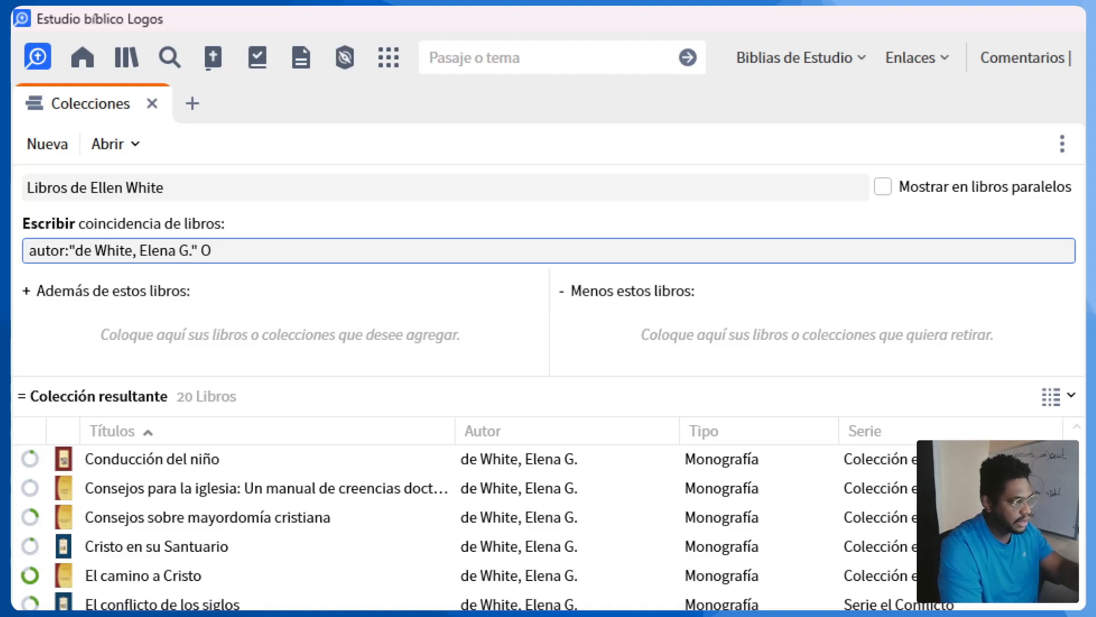
pyautogui.write('autor')
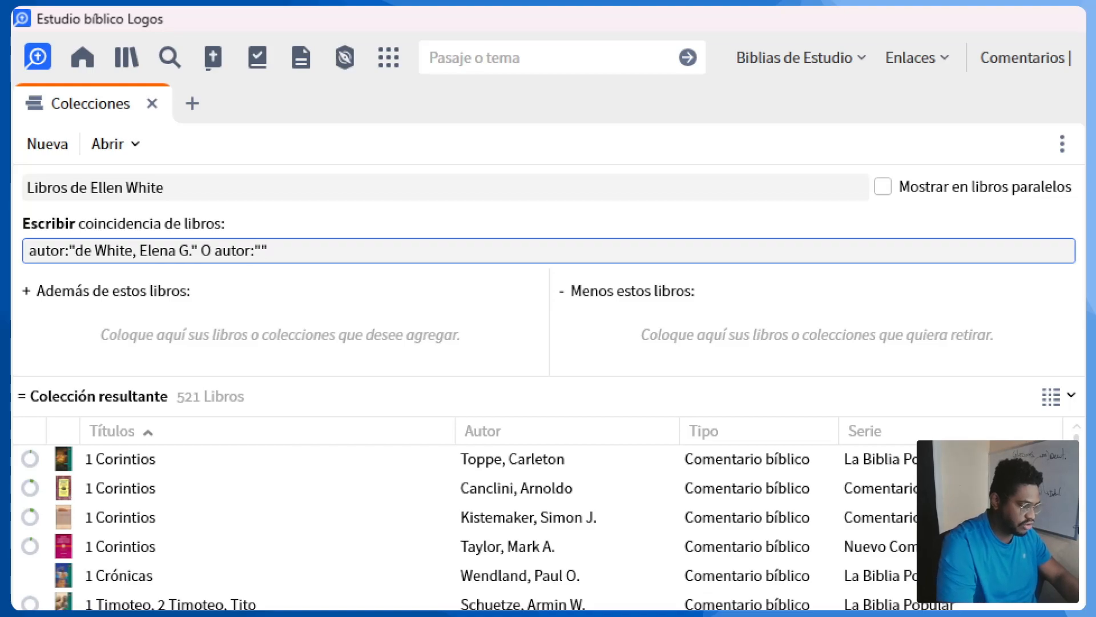
pyautogui.write(':"White, E')
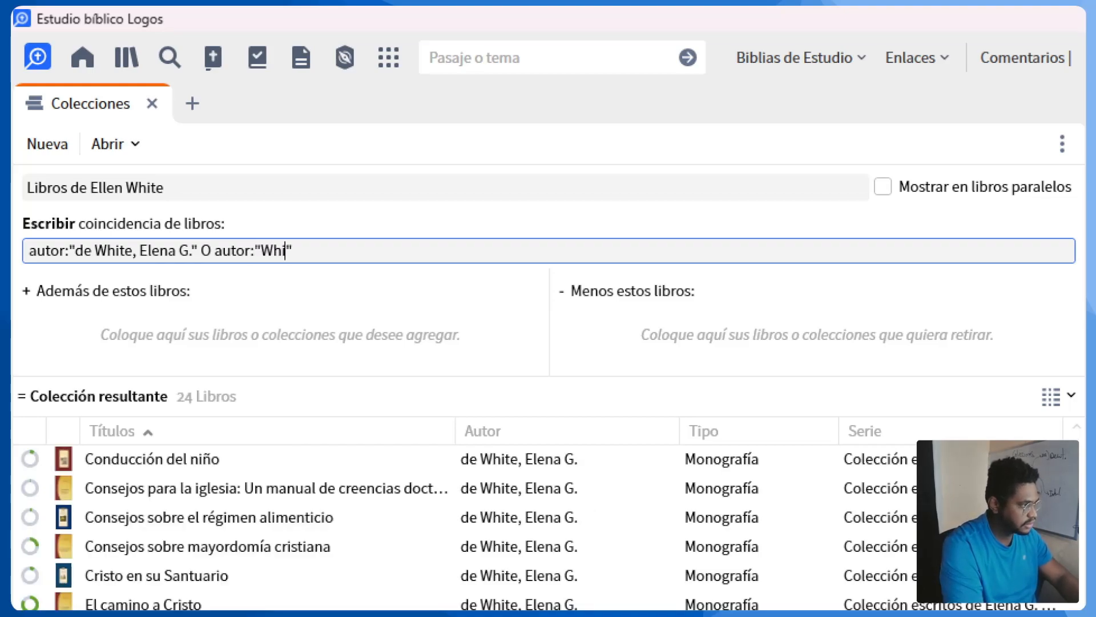
pyautogui.write('llen ')
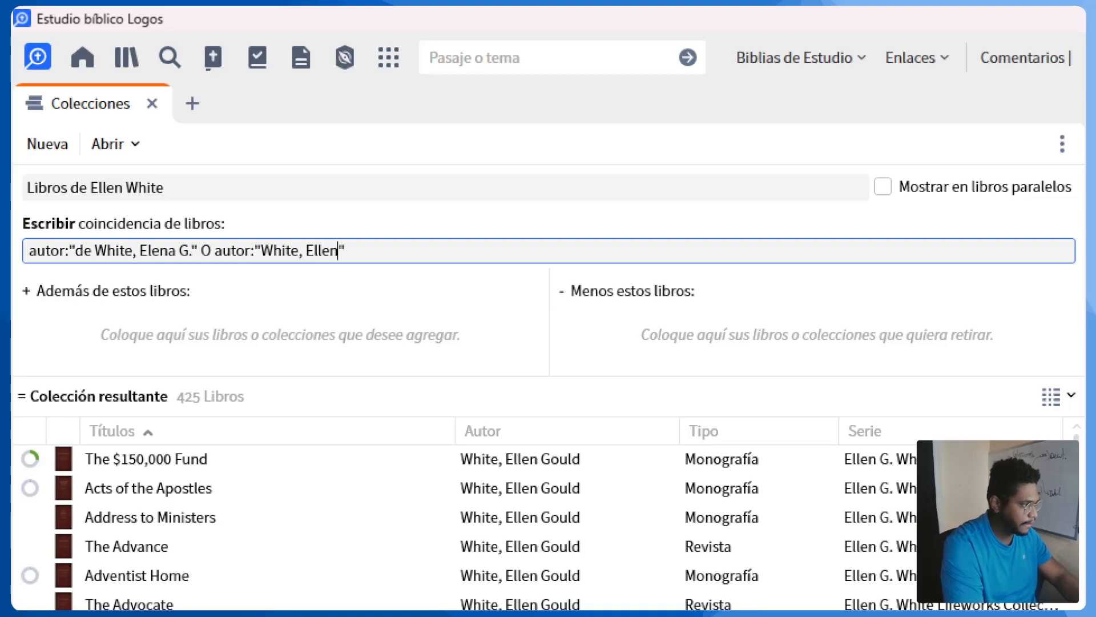
pyautogui.write('Gould')
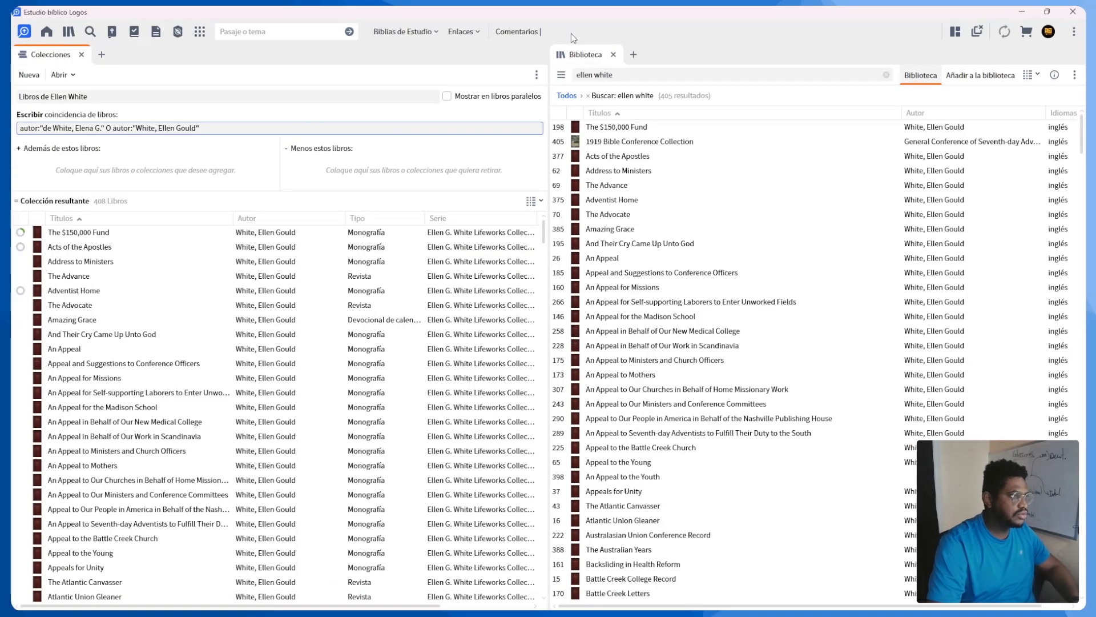
pyautogui.click(613, 54)
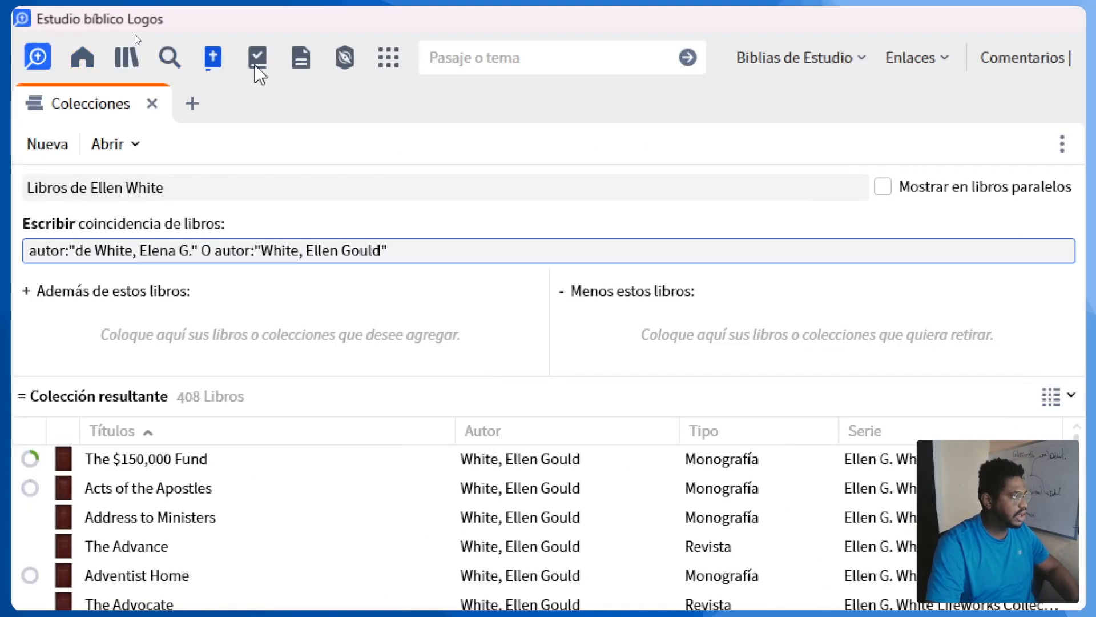
# Step: Replace the existing book sections in the Citado por tool with the collection "Libros de Ellen White"
pyautogui.click(200, 33)
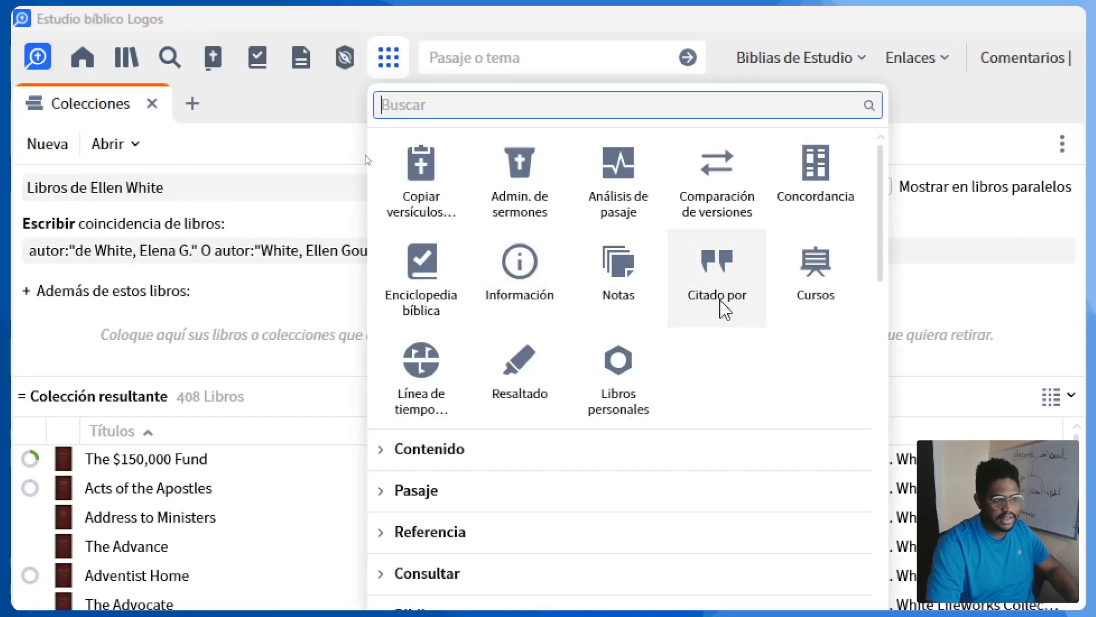
pyautogui.click(732, 320)
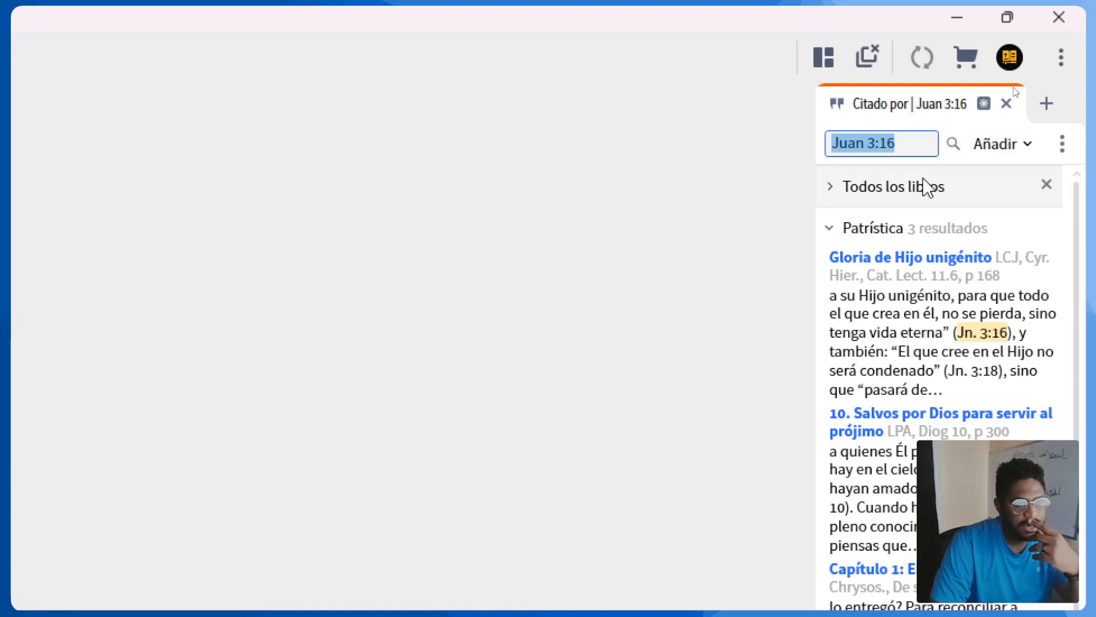
pyautogui.click(829, 230)
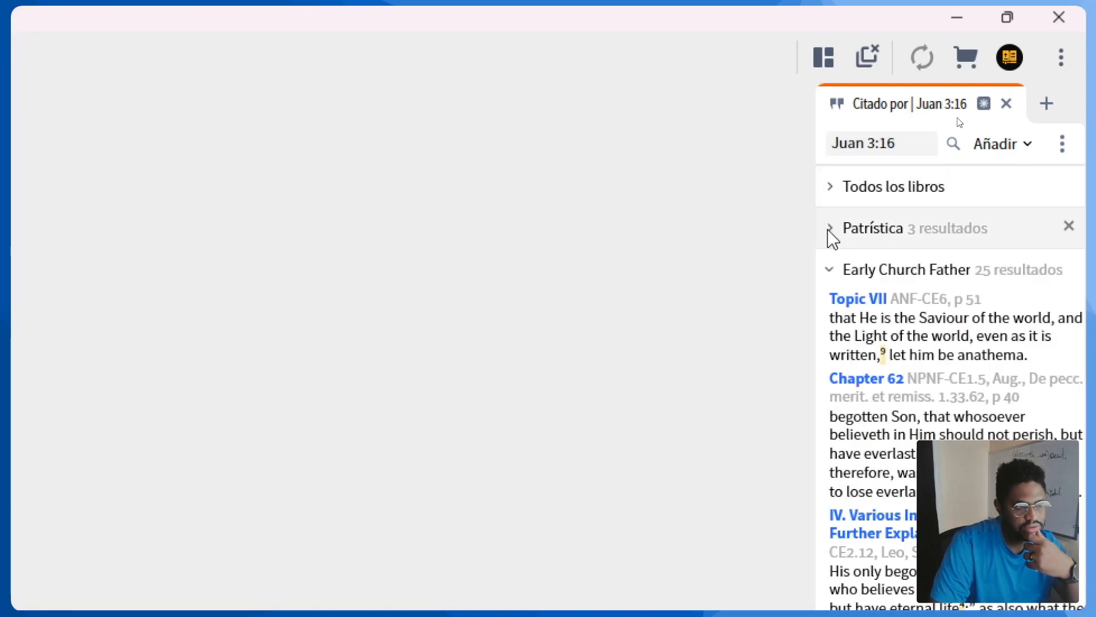
pyautogui.click(831, 270)
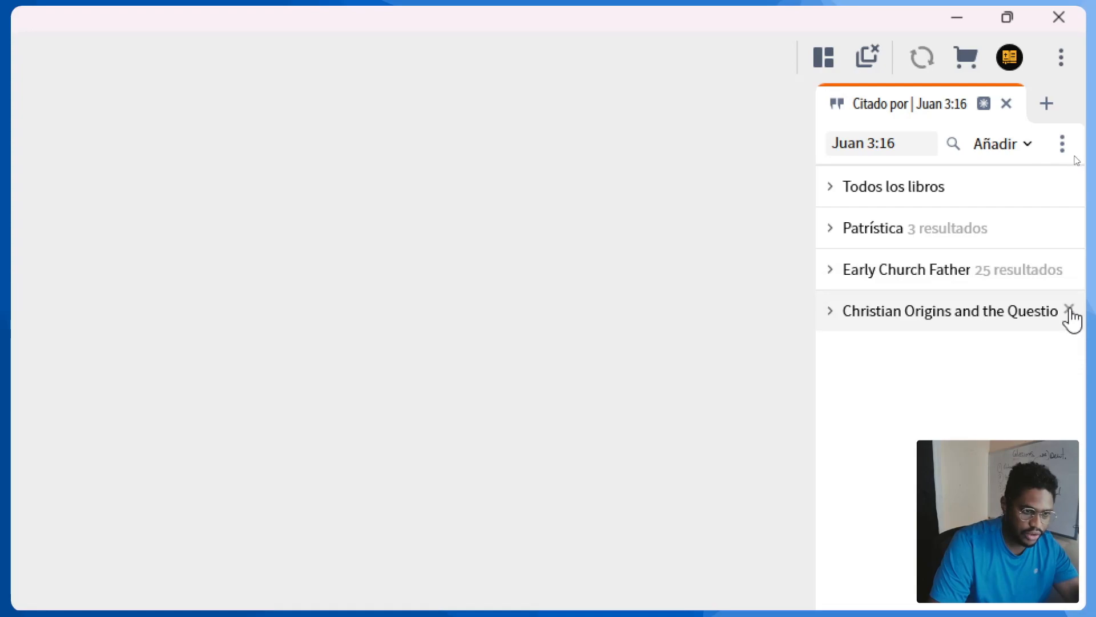
pyautogui.click(1069, 310)
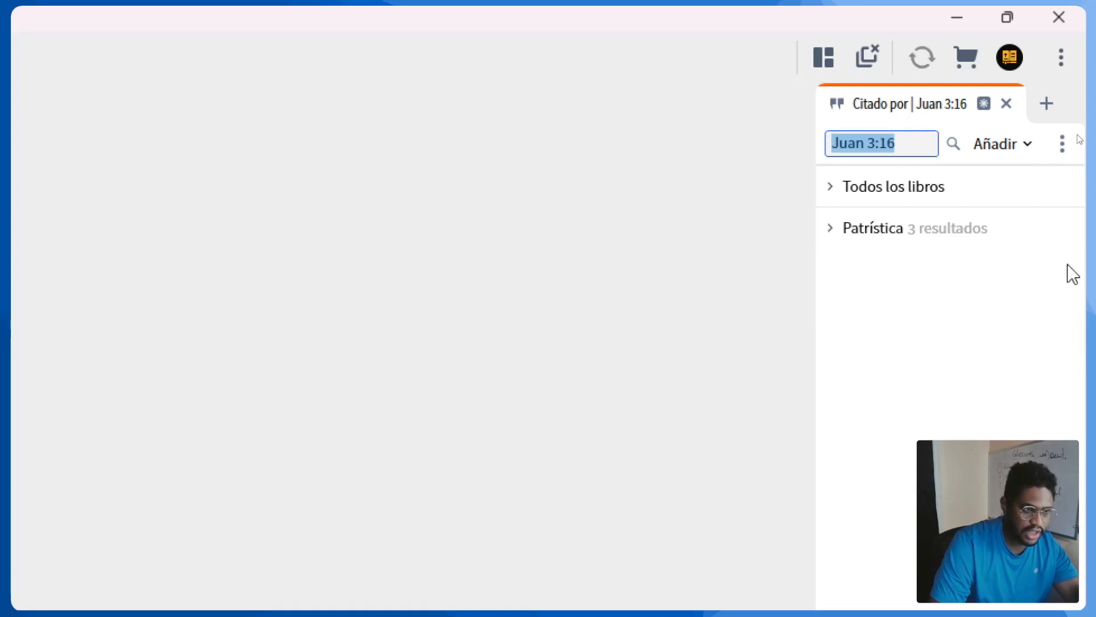
pyautogui.click(1022, 149)
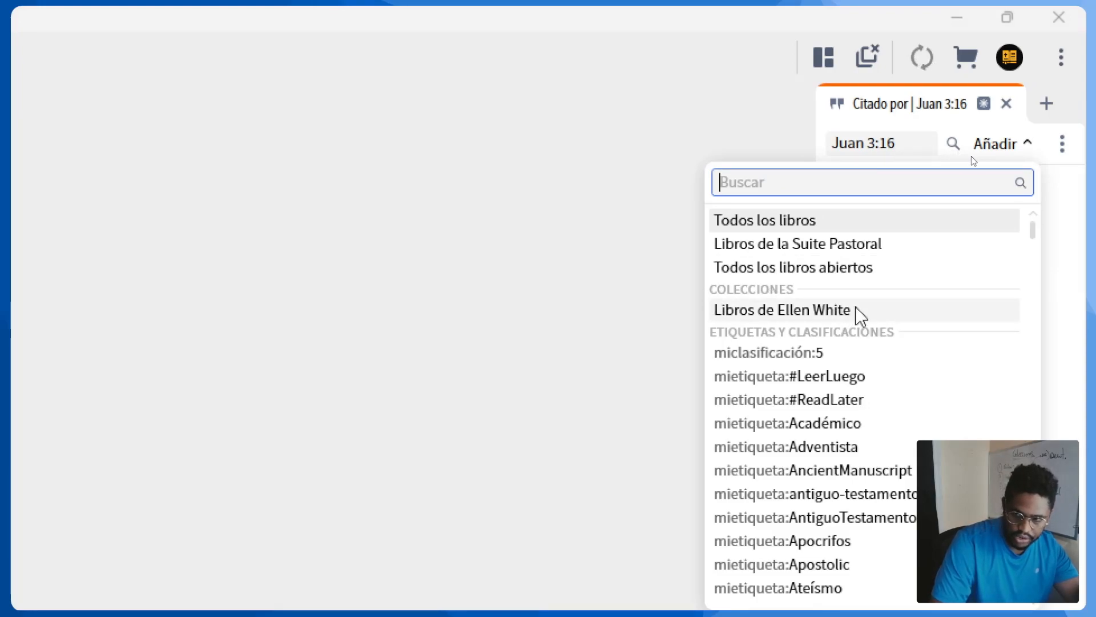
pyautogui.click(859, 314)
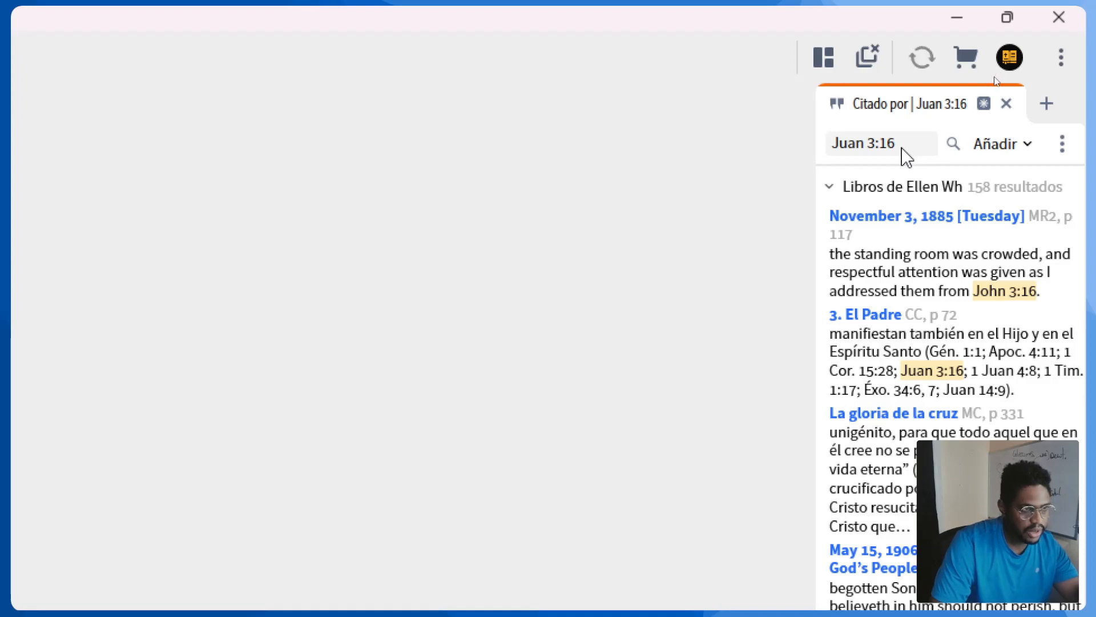
# Step: Look up where the collection's books cite Mateo 5 and skim the listed passages
pyautogui.click(902, 148)
pyautogui.write('m')
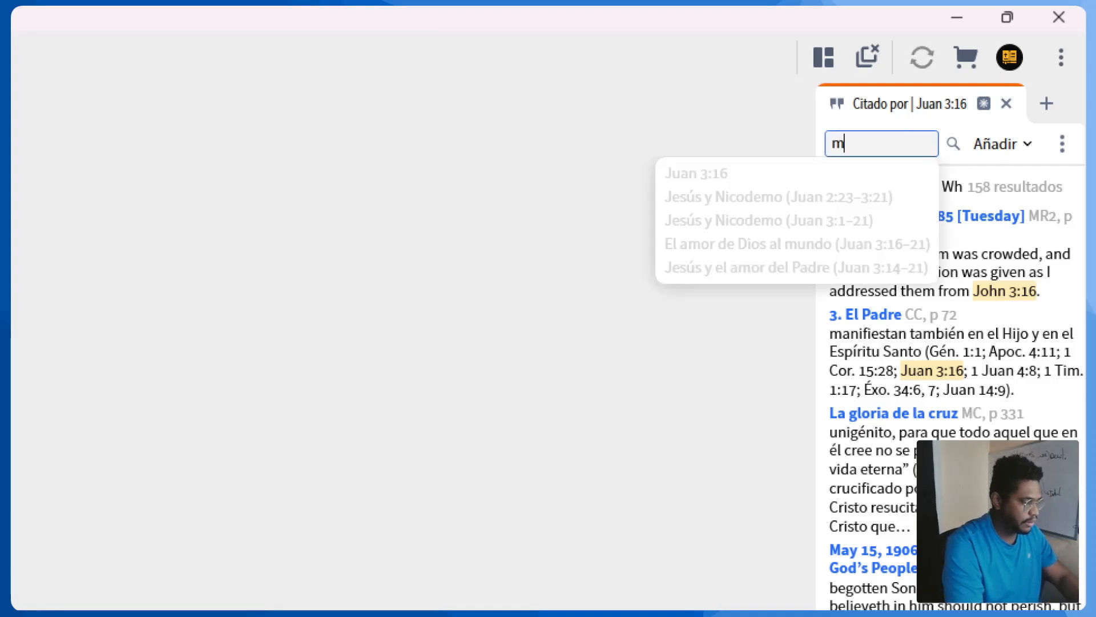
pyautogui.write('t 5')
pyautogui.press('Return')
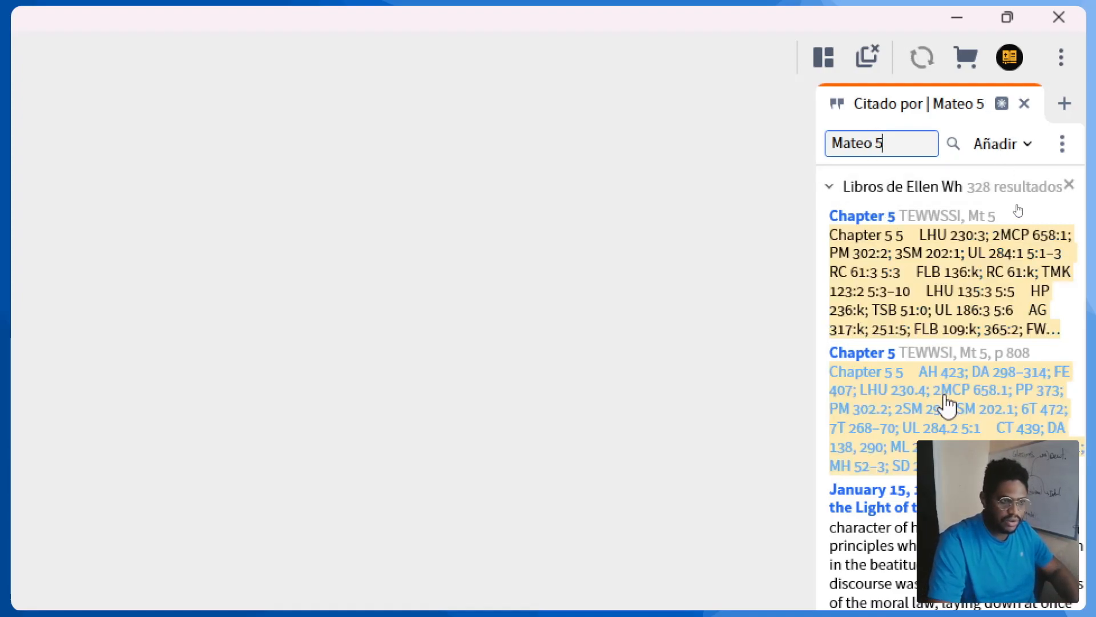
pyautogui.scroll(-3, 1061, 312)
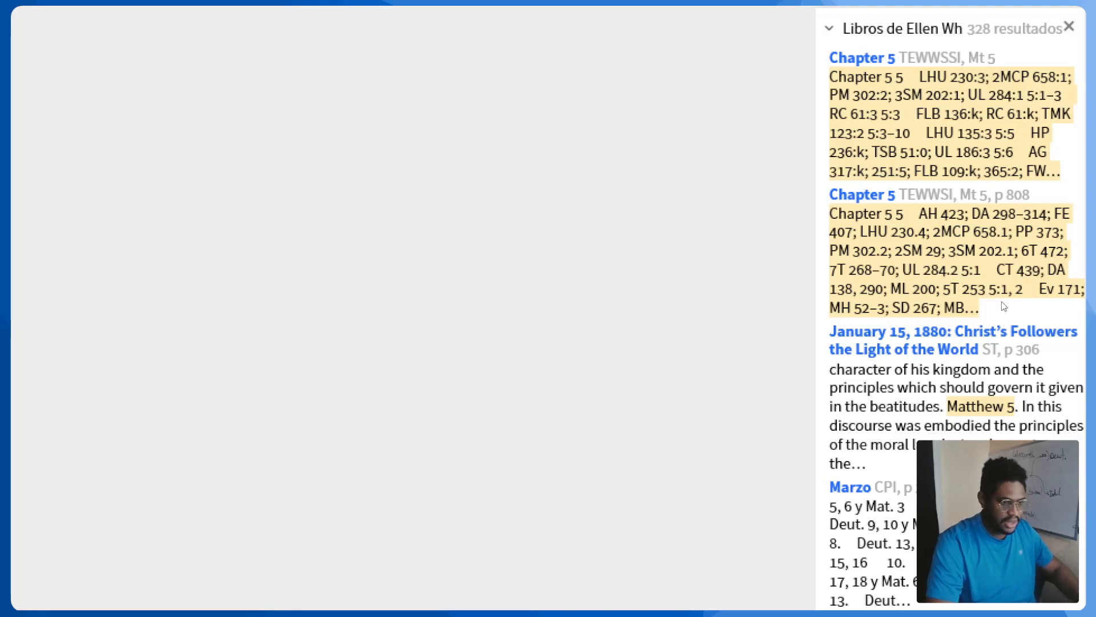
pyautogui.scroll(-8, 1005, 309)
pyautogui.scroll(3, 903, 93)
pyautogui.scroll(7, 902, 90)
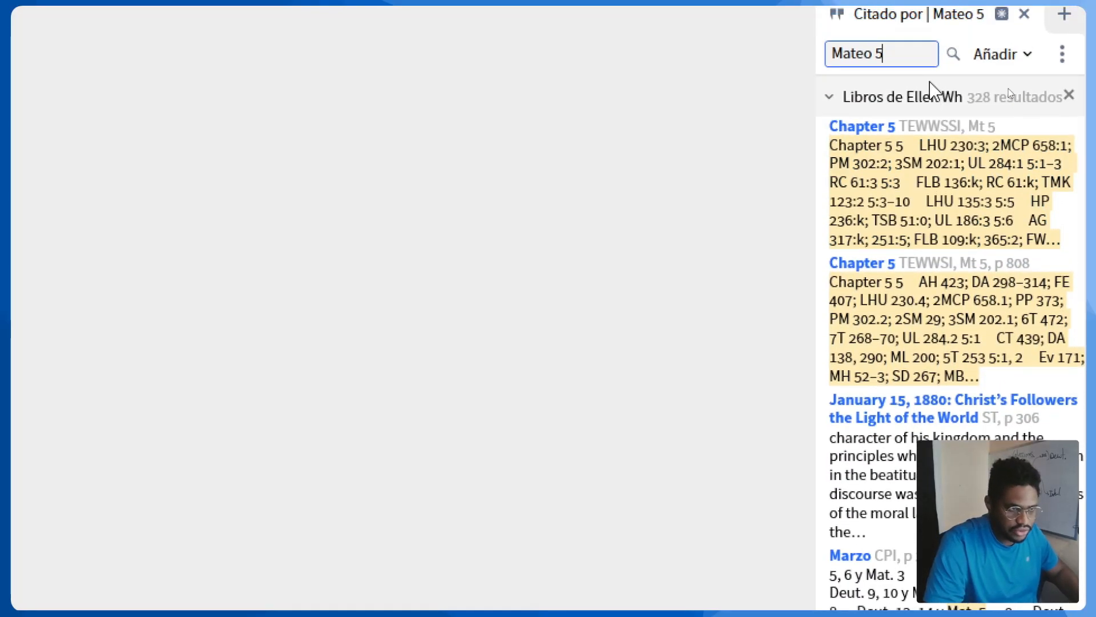
# Step: Narrow the citation lookup to Mateo 5:5, review the passages found in the collection, and close the Citado por tool
pyautogui.scroll(1, 931, 89)
pyautogui.click(898, 83)
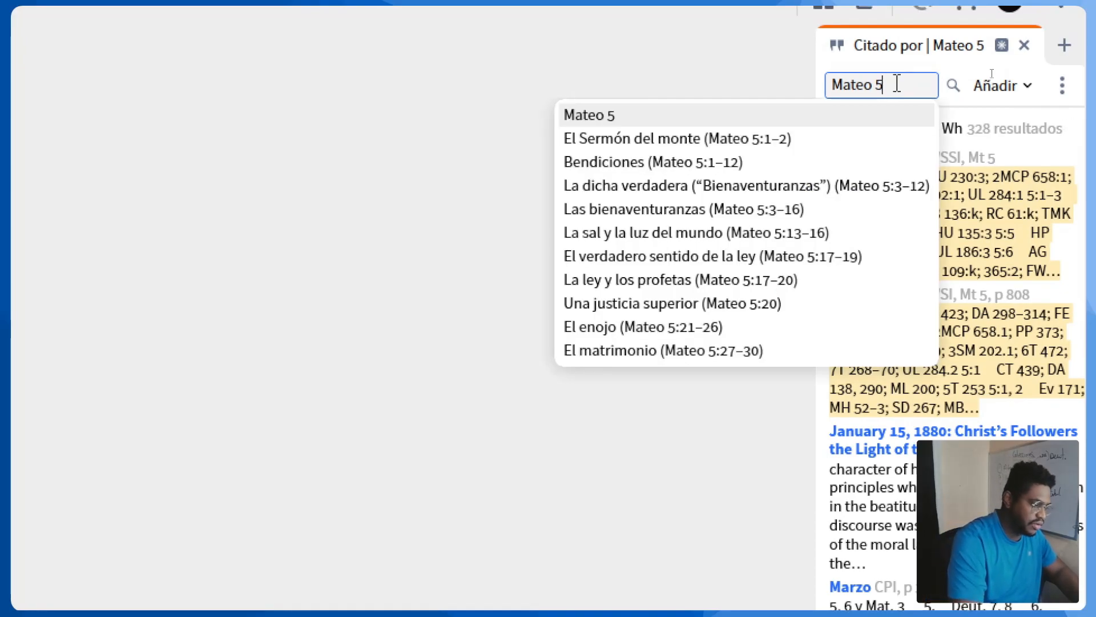
pyautogui.write(':5')
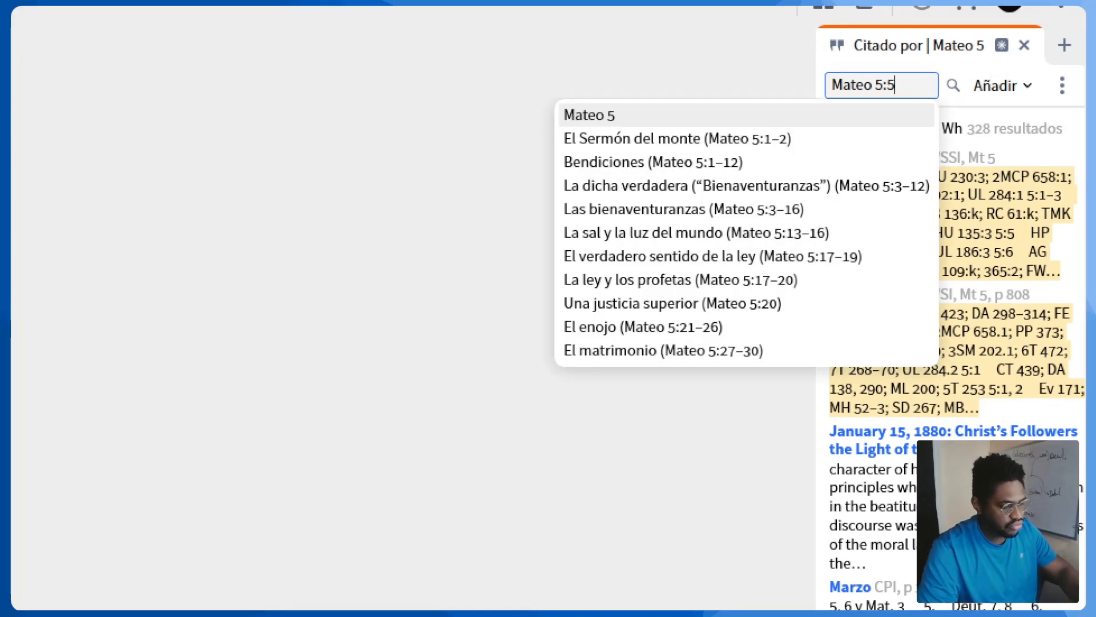
pyautogui.press('Return')
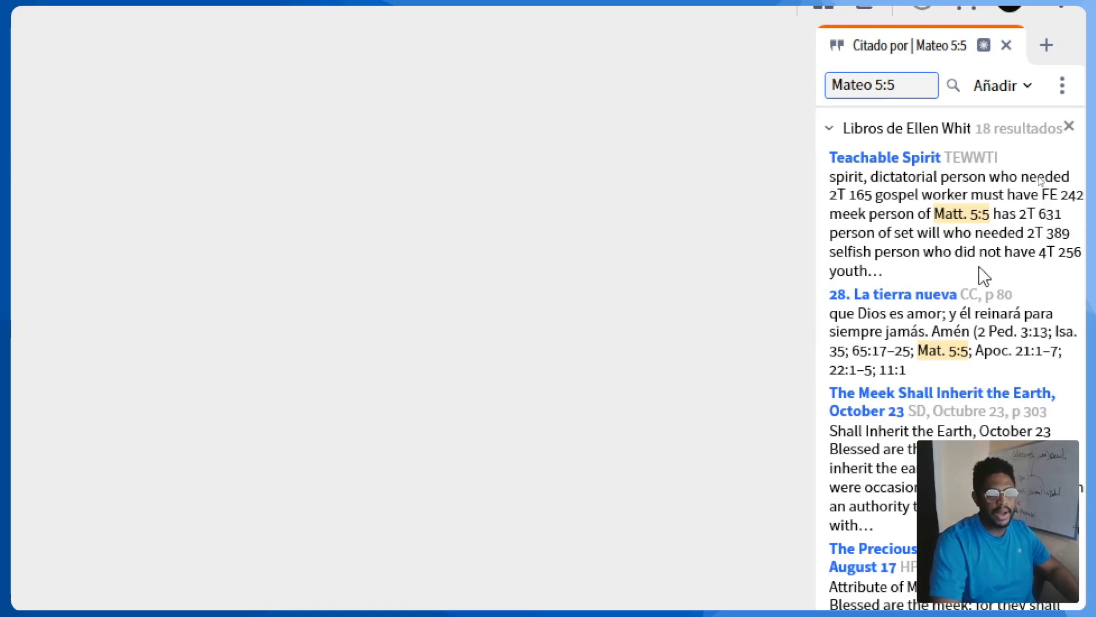
pyautogui.scroll(-1, 996, 90)
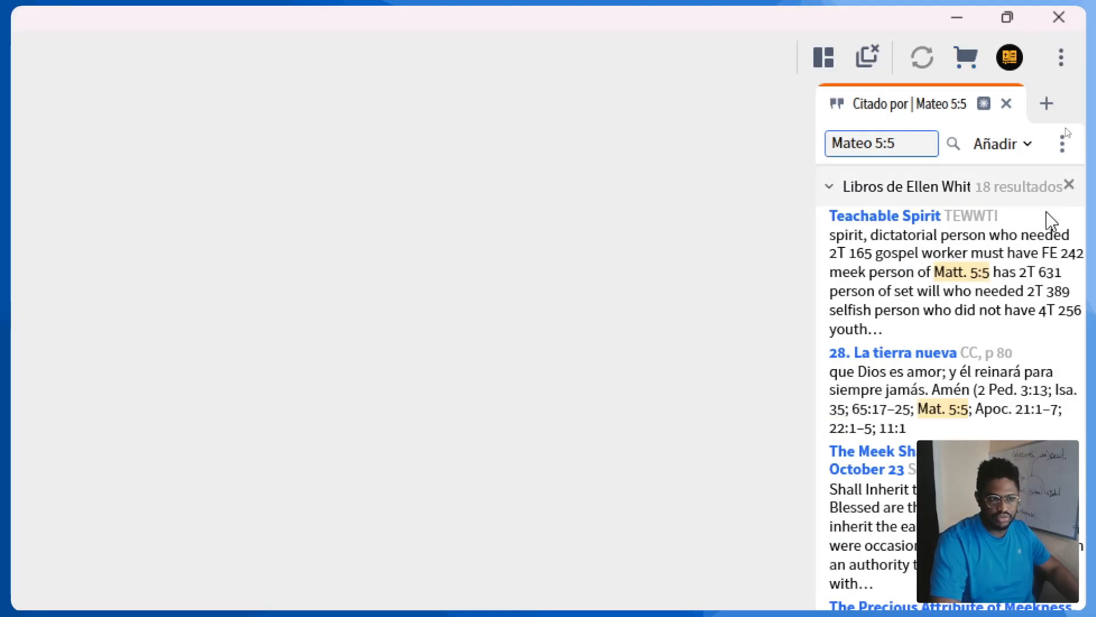
pyautogui.scroll(-1, 850, 539)
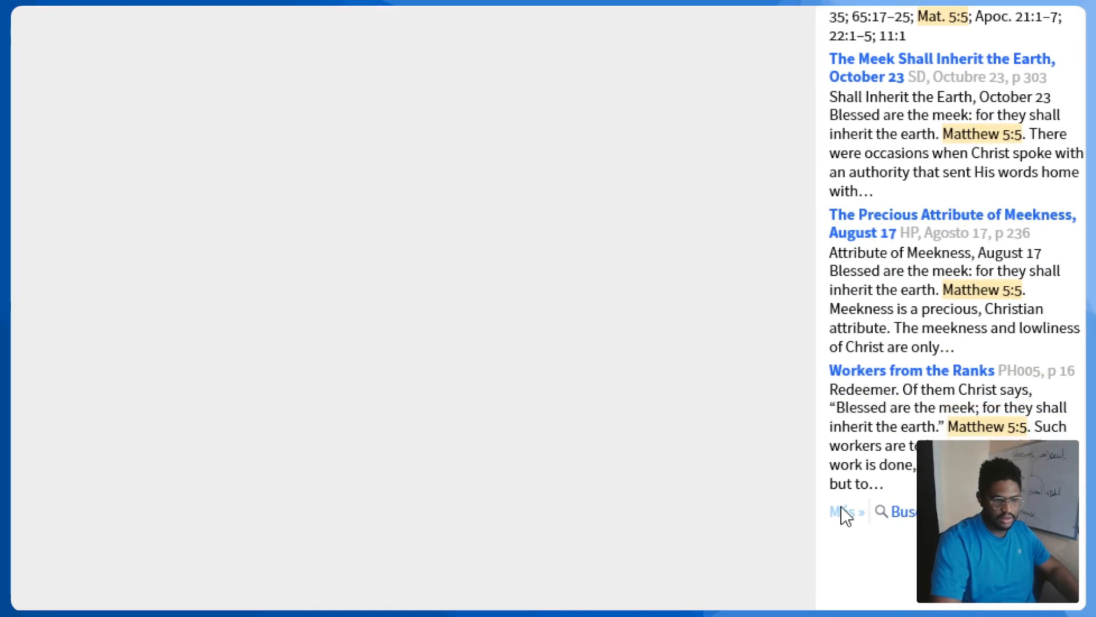
pyautogui.scroll(3, 912, 63)
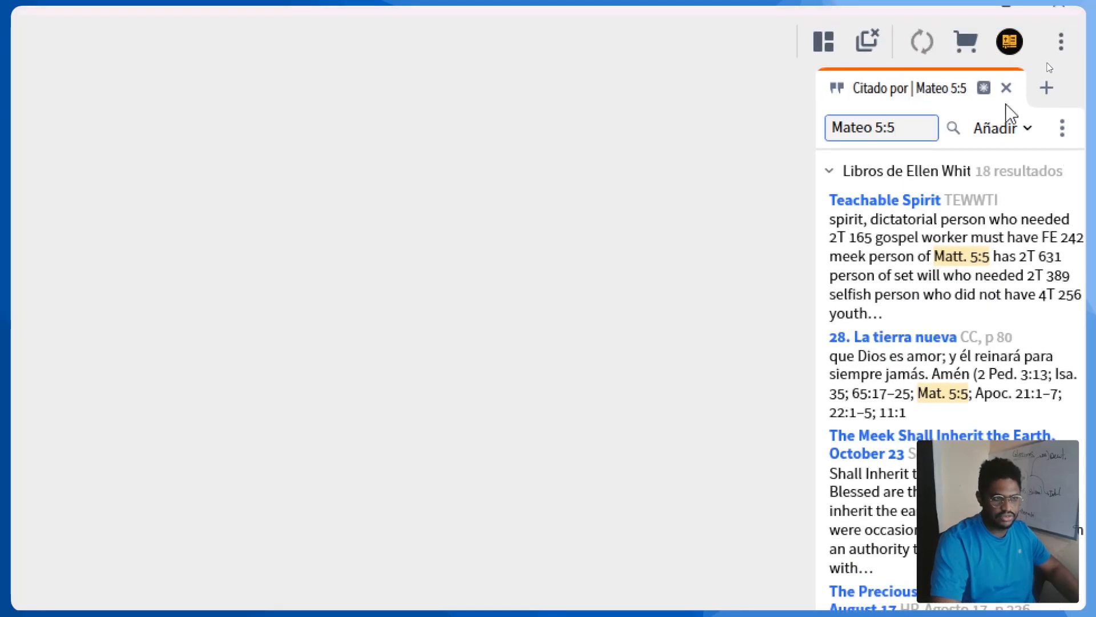
pyautogui.click(1016, 97)
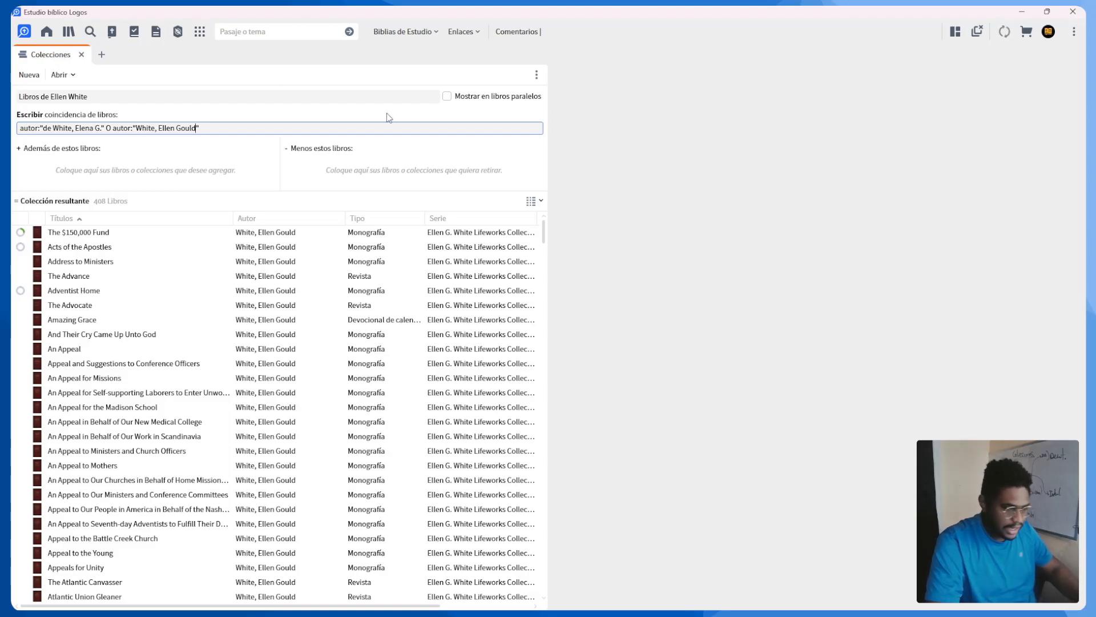
# Step: Start a book search and limit its scope to the collection "Libros de Ellen White"
pyautogui.click(91, 36)
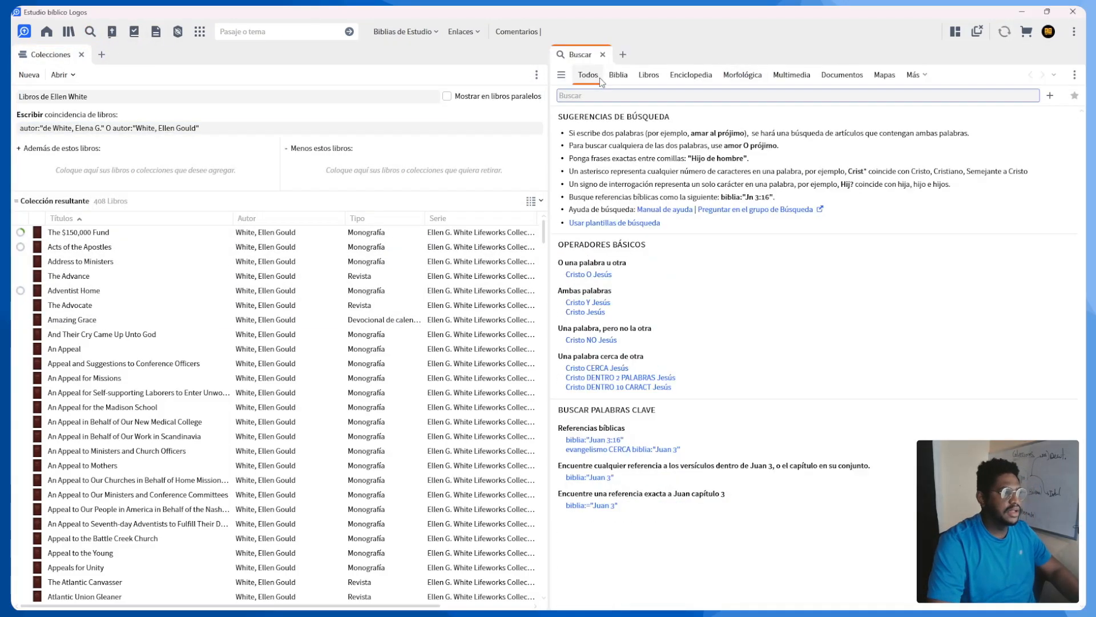
pyautogui.click(648, 76)
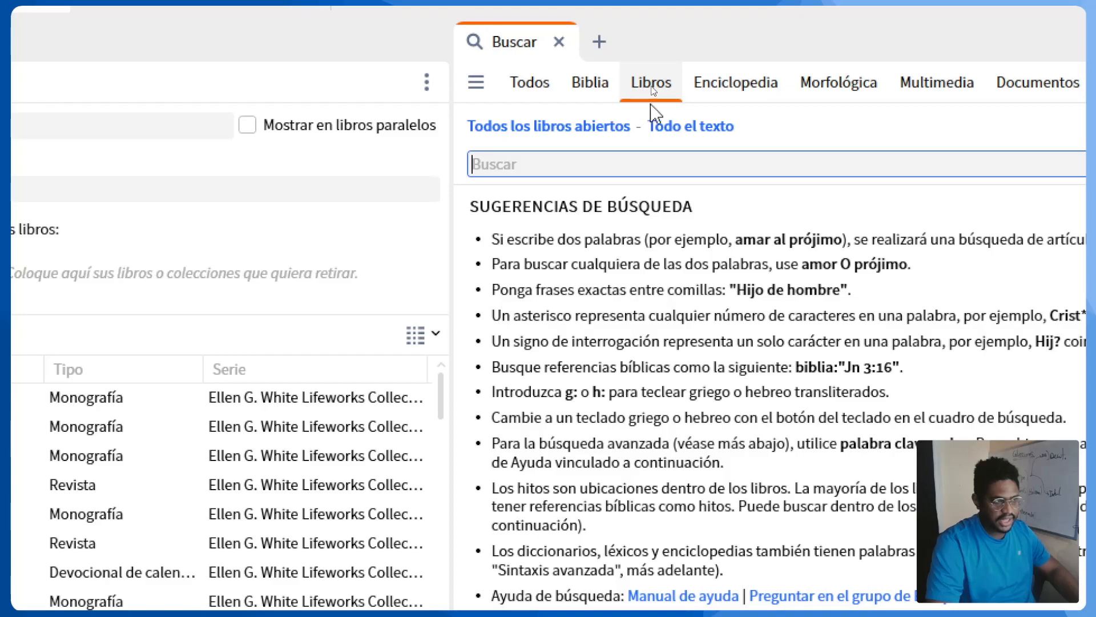
pyautogui.click(651, 83)
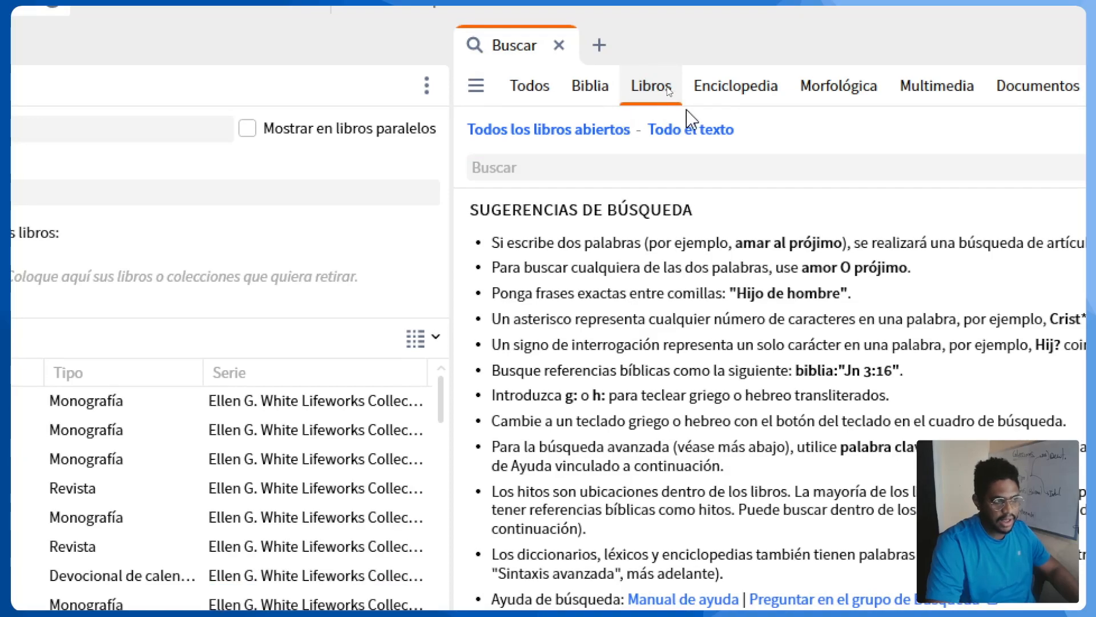
pyautogui.click(551, 132)
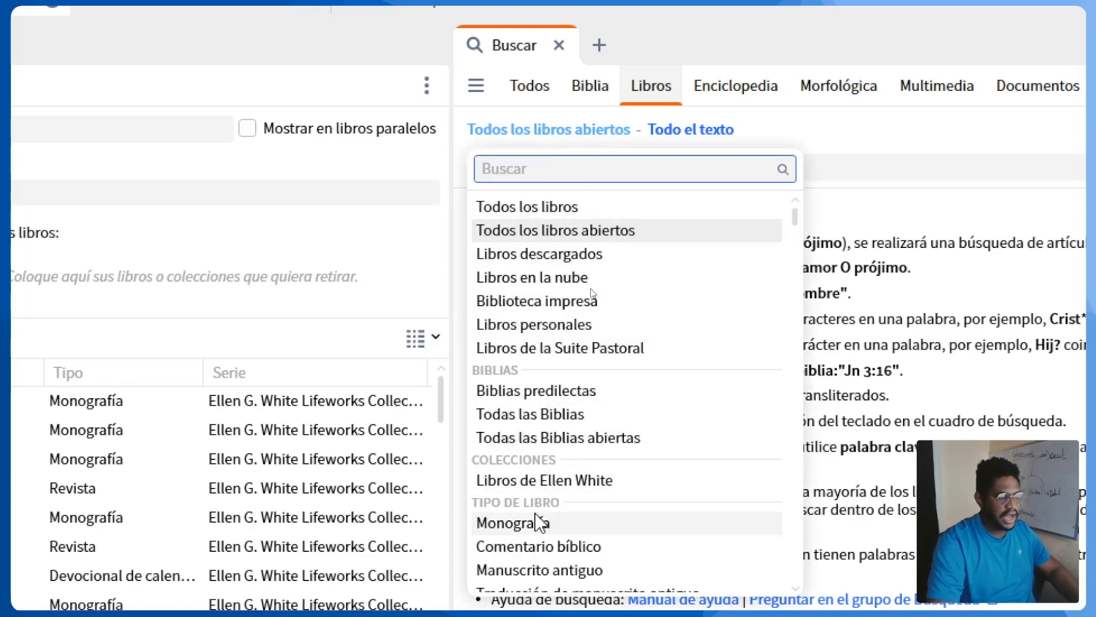
pyautogui.click(532, 484)
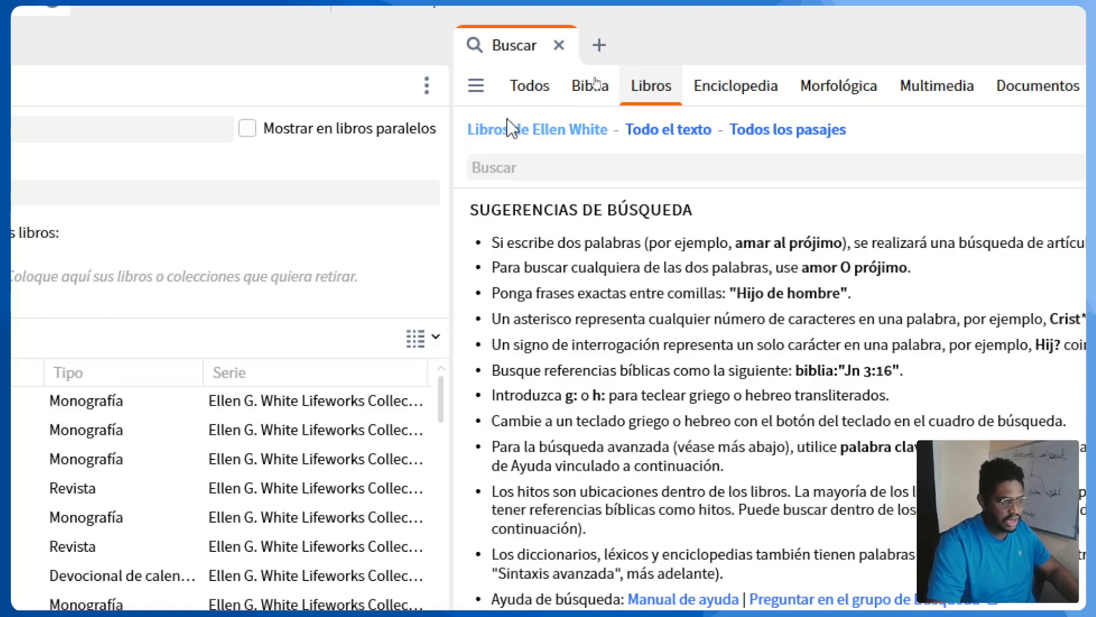
# Step: Search the collection for "Jesús" and expand the results from Review and Herald
pyautogui.click(674, 176)
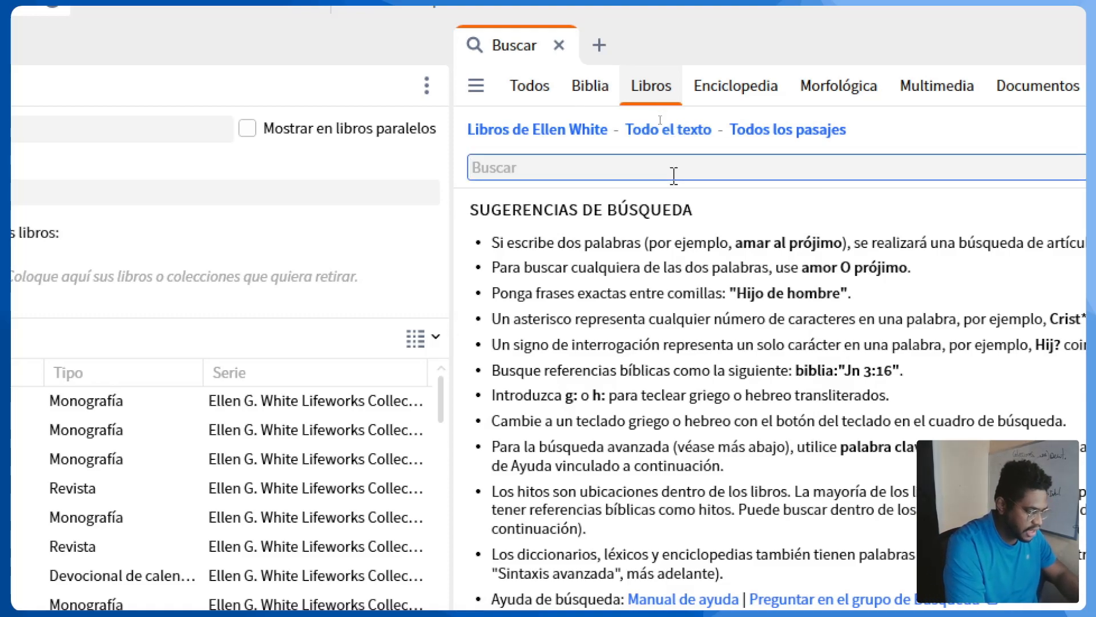
pyautogui.write('Jesús')
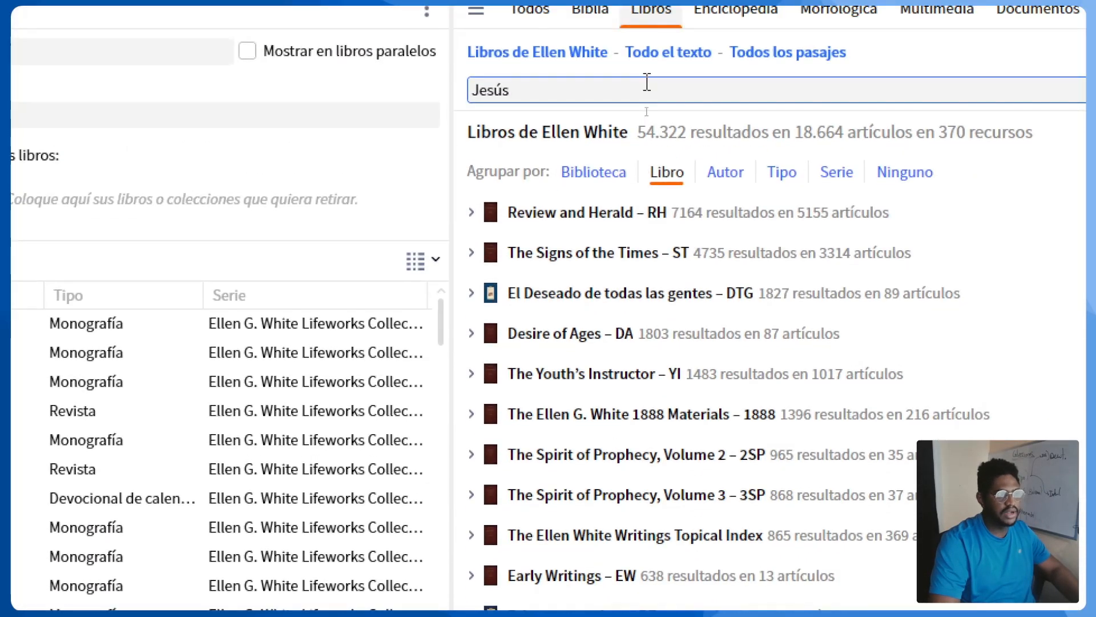
pyautogui.click(469, 213)
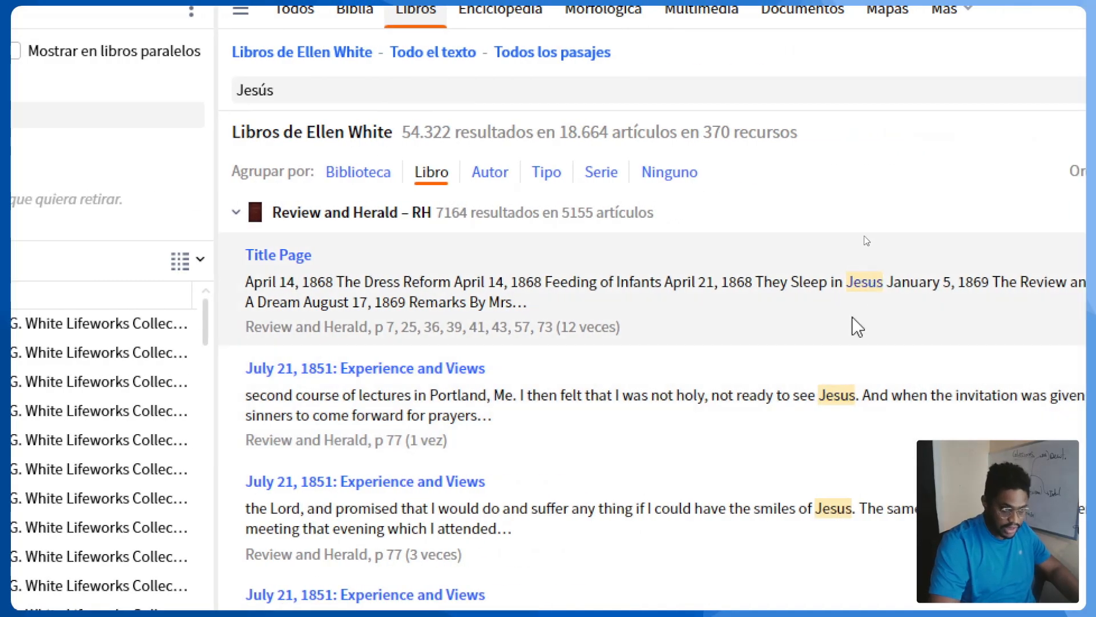
pyautogui.moveTo(824, 408)
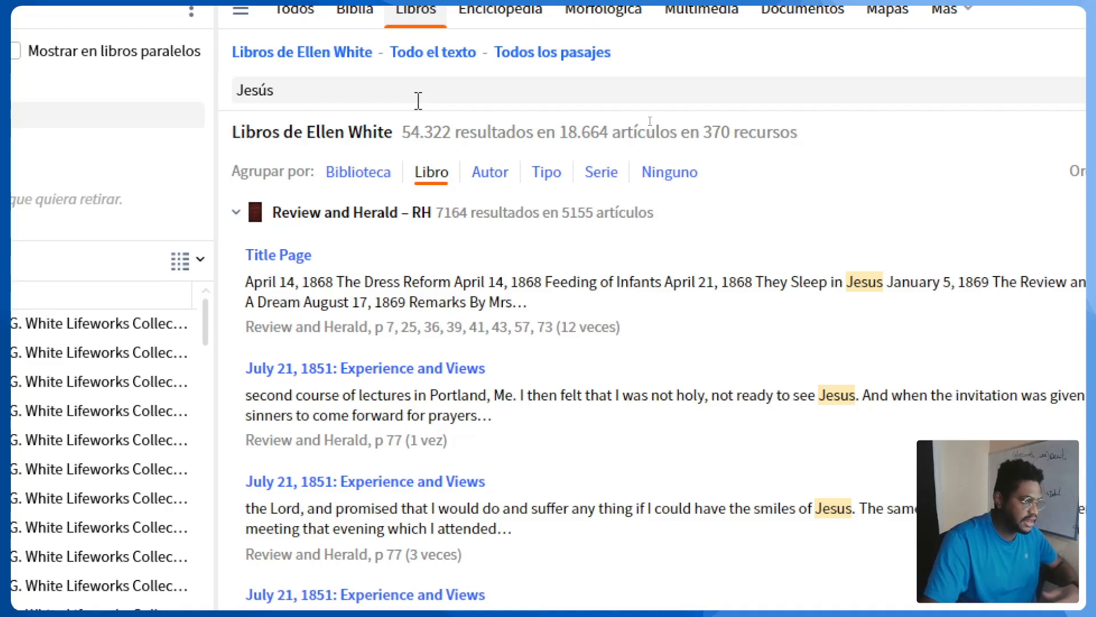
# Step: Search the collection for "Jesus CERCA hijo" and expand the results from El Deseado de todas las gentes
pyautogui.click(418, 101)
pyautogui.click(418, 100)
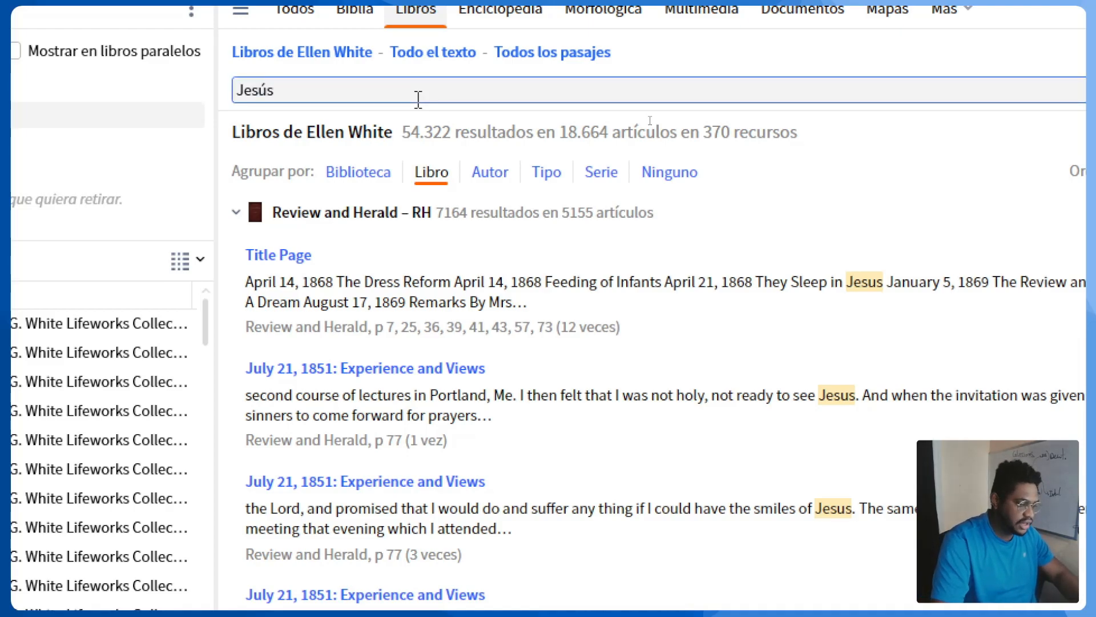
pyautogui.press('BackSpace')
pyautogui.press('BackSpace')
pyautogui.write('us')
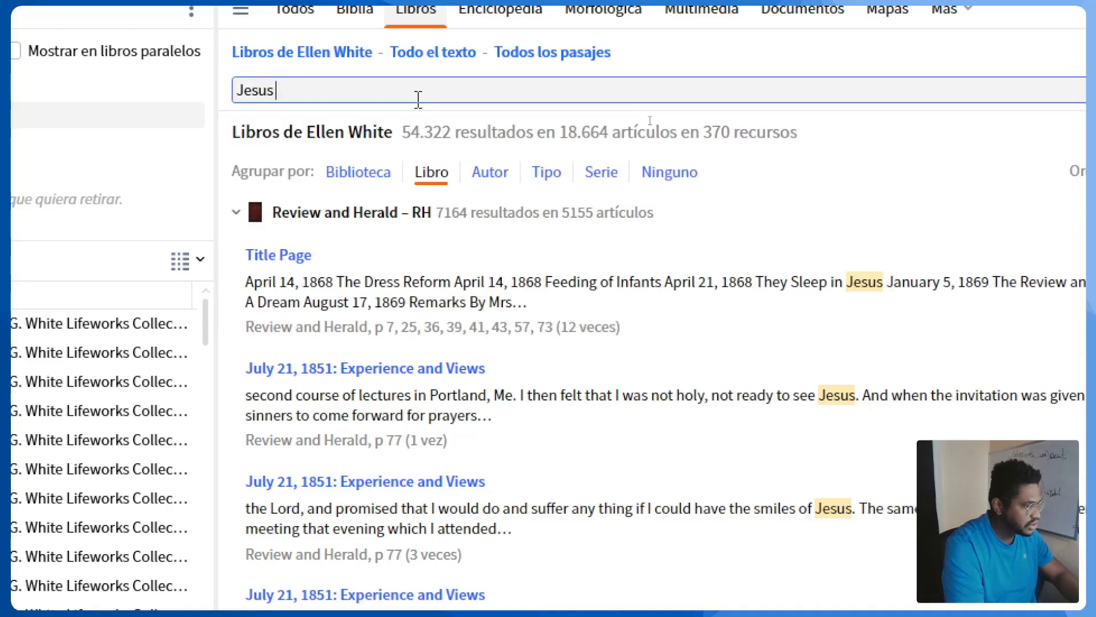
pyautogui.write(' CERCA')
pyautogui.press('Return')
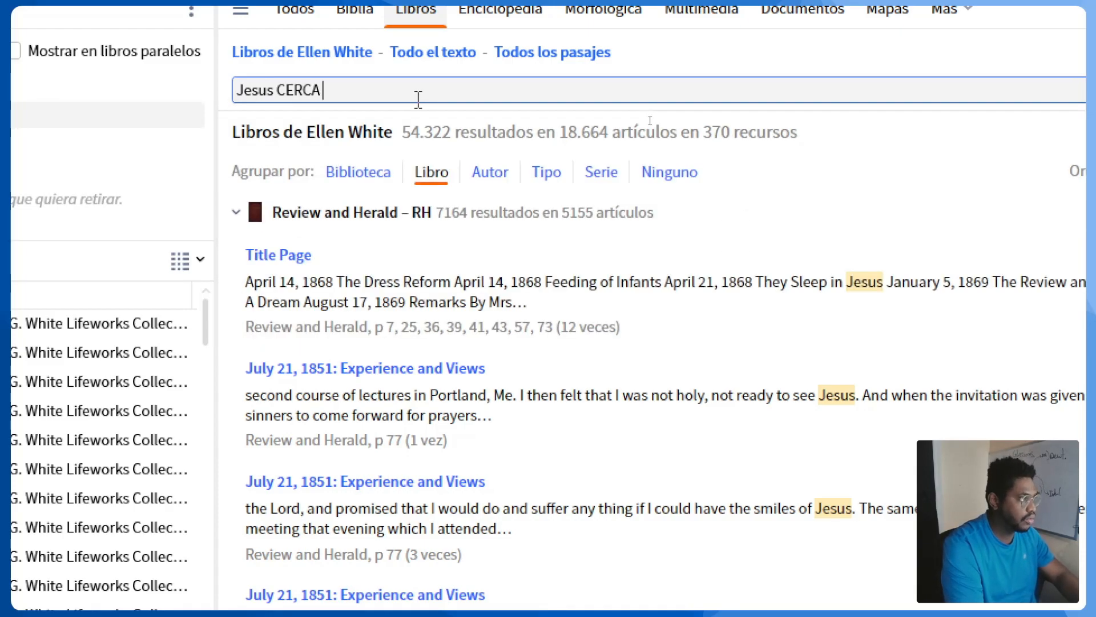
pyautogui.write('hijo')
pyautogui.press('Return')
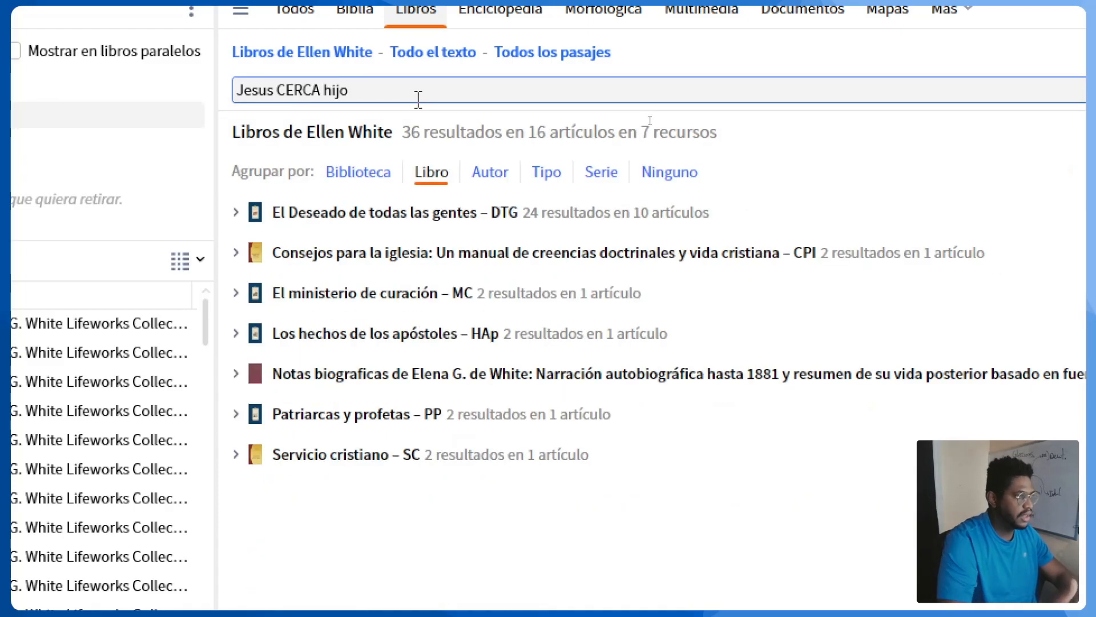
pyautogui.click(249, 224)
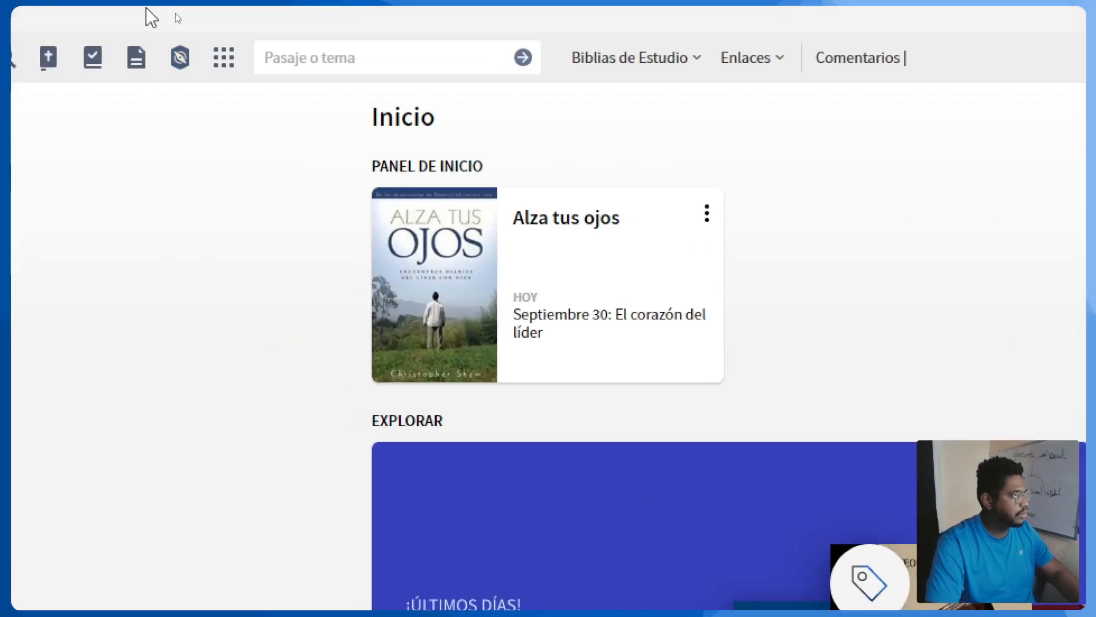
# Step: Create a new book collection and name it "Biblias en español"
pyautogui.click(199, 32)
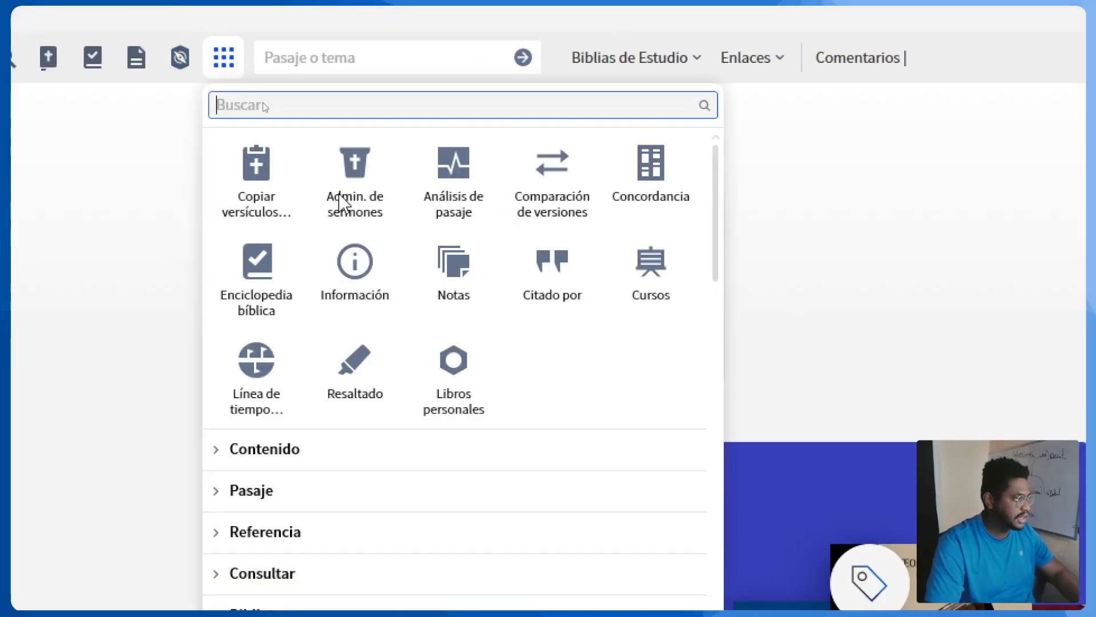
pyautogui.write('col')
pyautogui.click(297, 189)
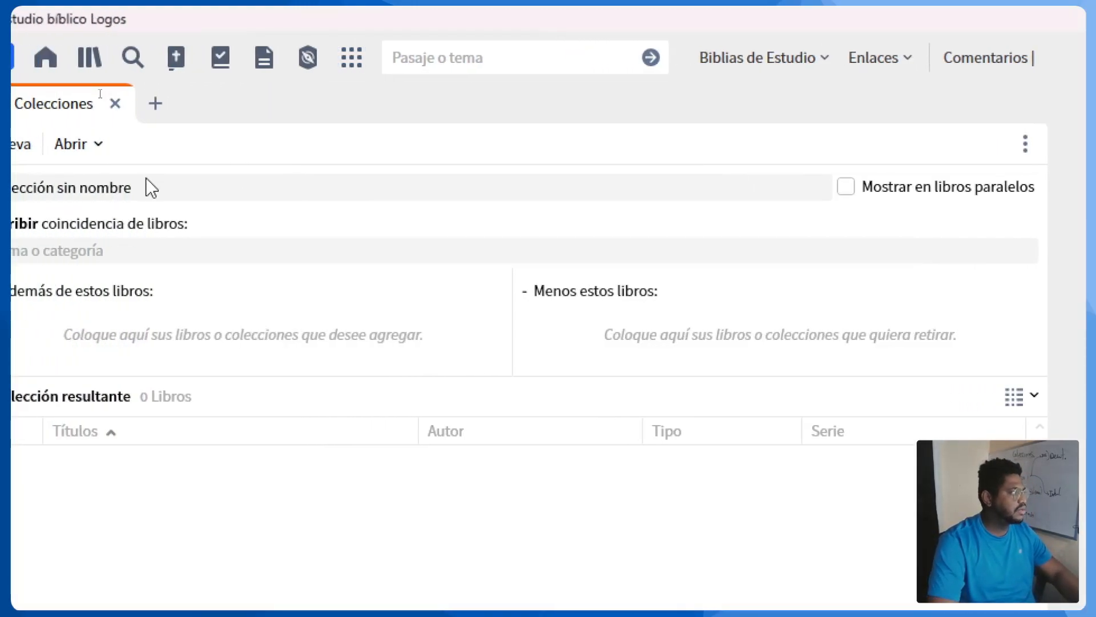
pyautogui.click(155, 182)
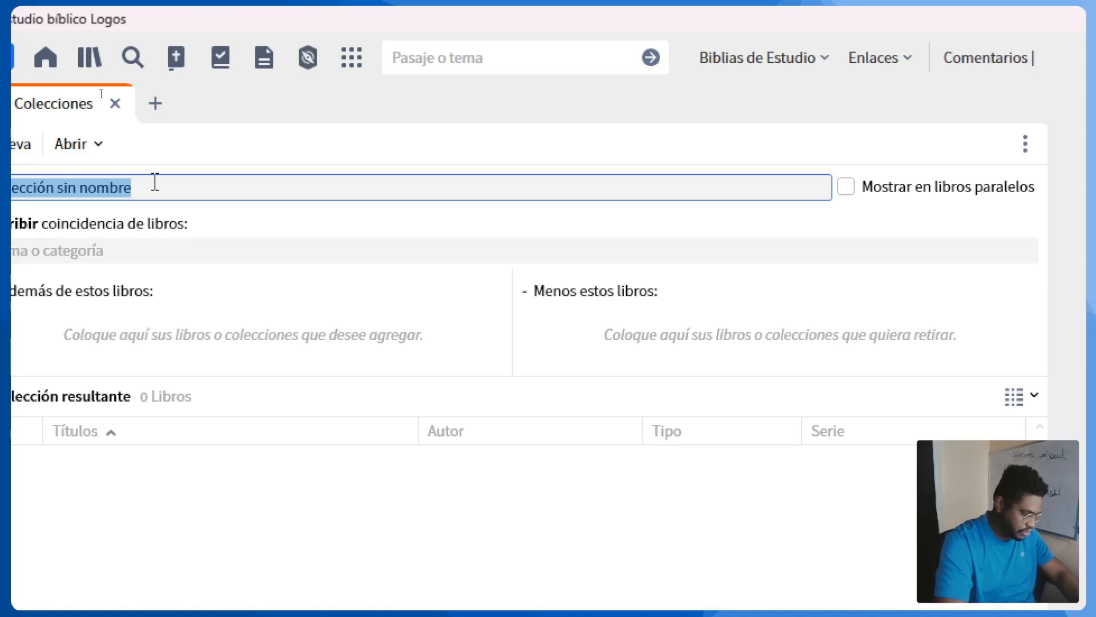
pyautogui.write('Biblias')
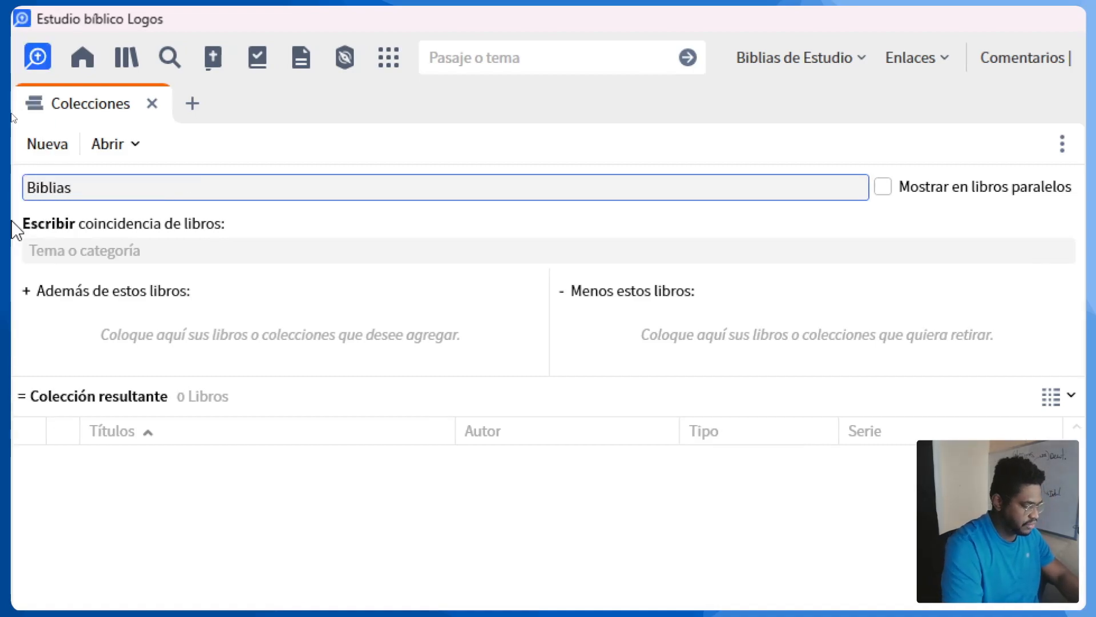
pyautogui.write(' en español')
# Step: Define the collection's matching rule as "tipo:Biblia idioma:es" to gather the Spanish Bibles
pyautogui.click(84, 253)
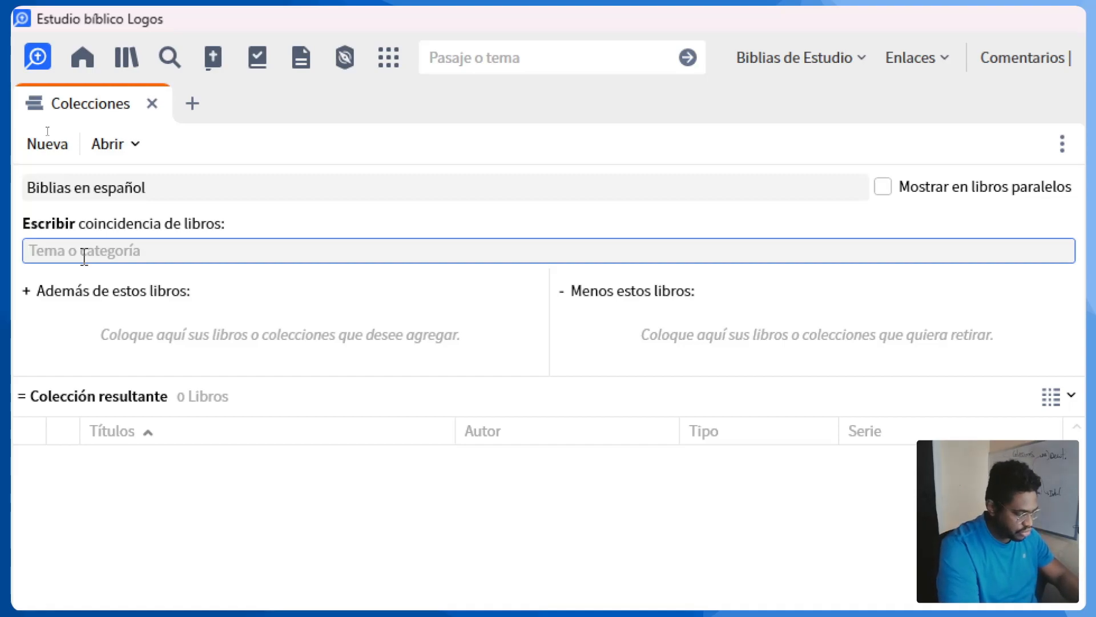
pyautogui.write('tipo:')
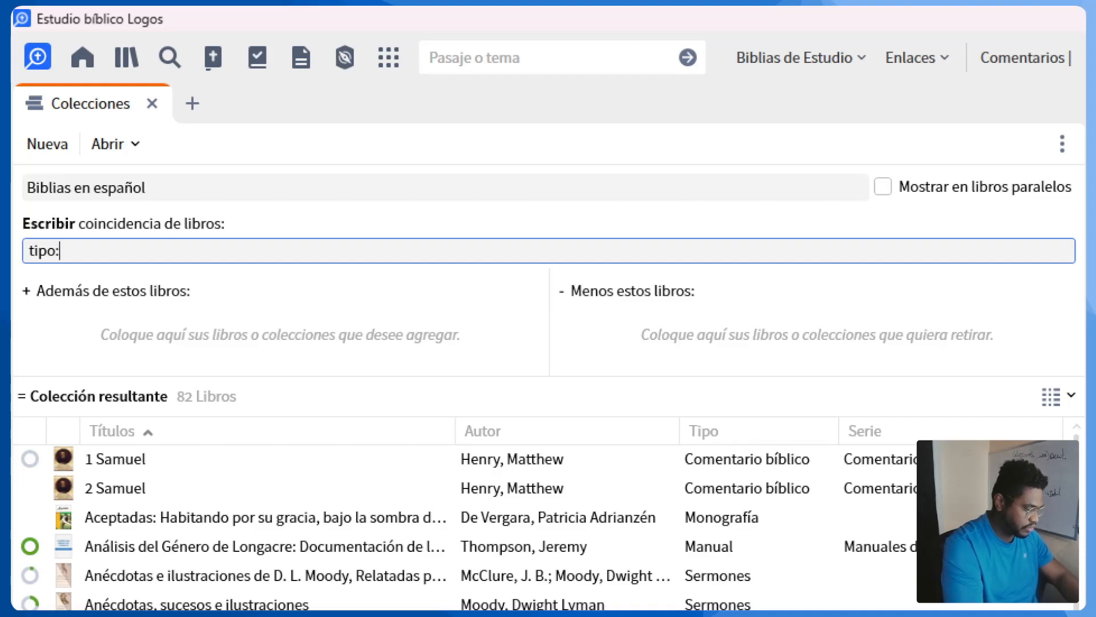
pyautogui.write('Biblia')
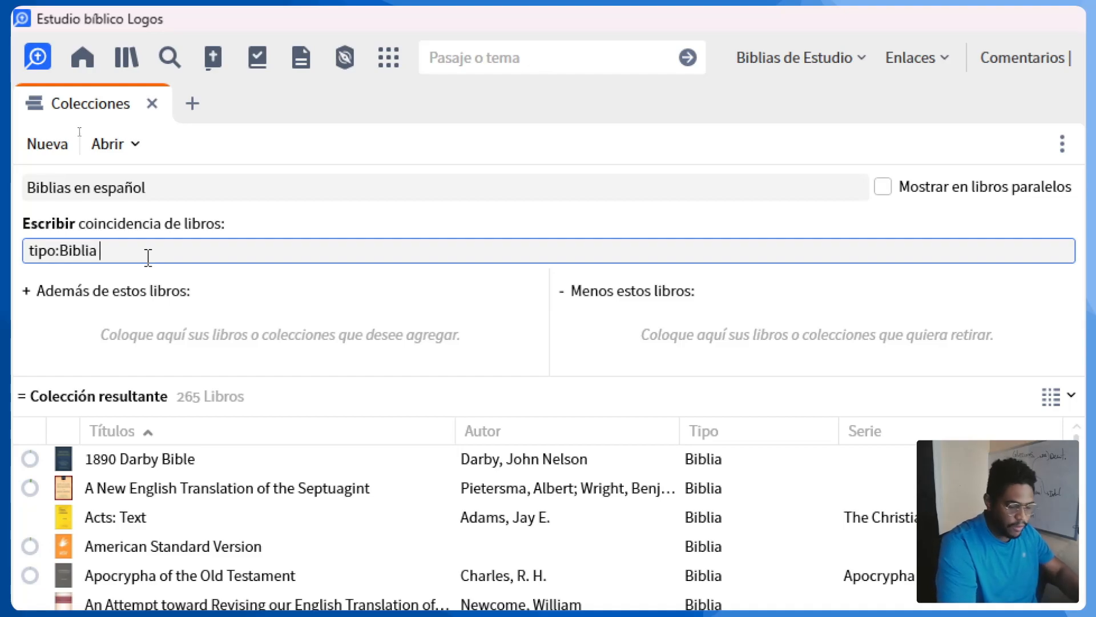
pyautogui.write('e')
pyautogui.press('BackSpace')
pyautogui.write('idioma:es')
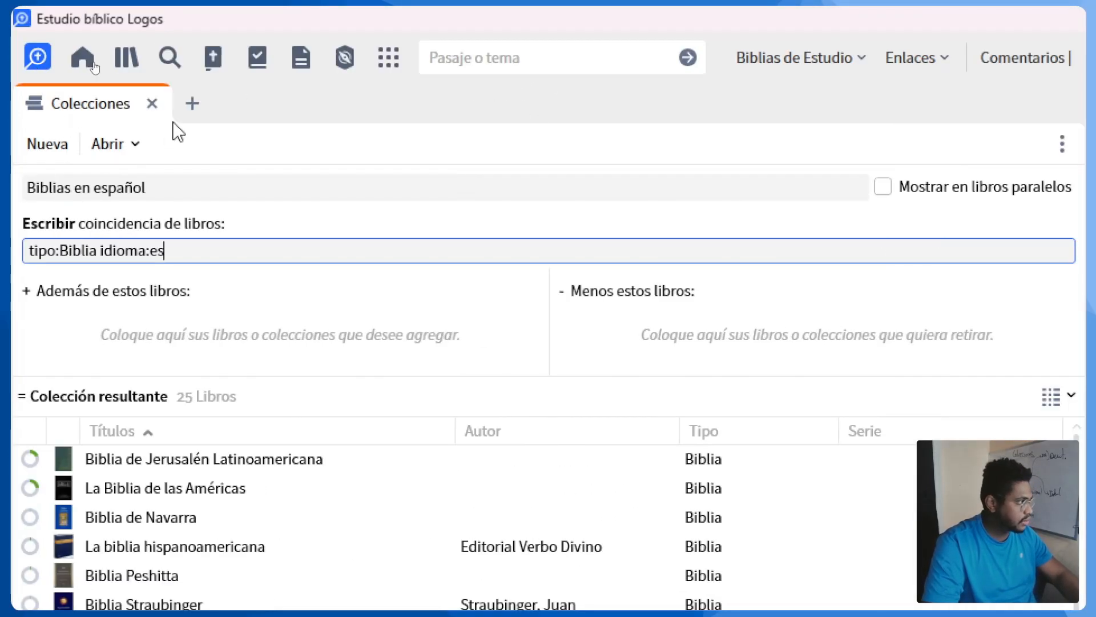
# Step: Return to the home page and reopen the collection "Biblias en español" from the saved documents
pyautogui.click(85, 60)
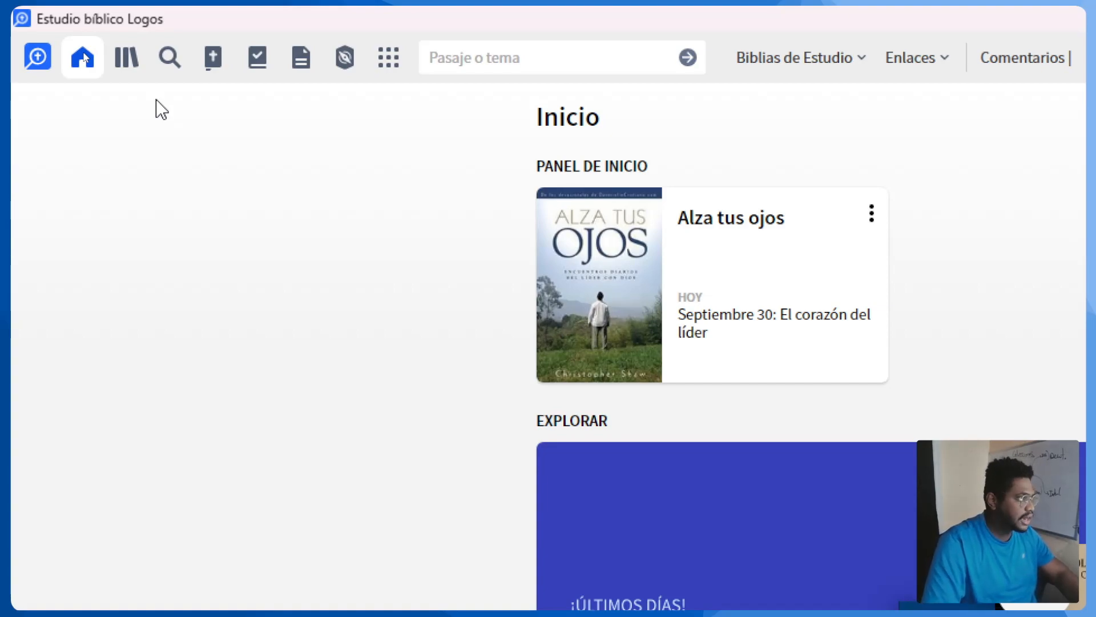
pyautogui.click(395, 64)
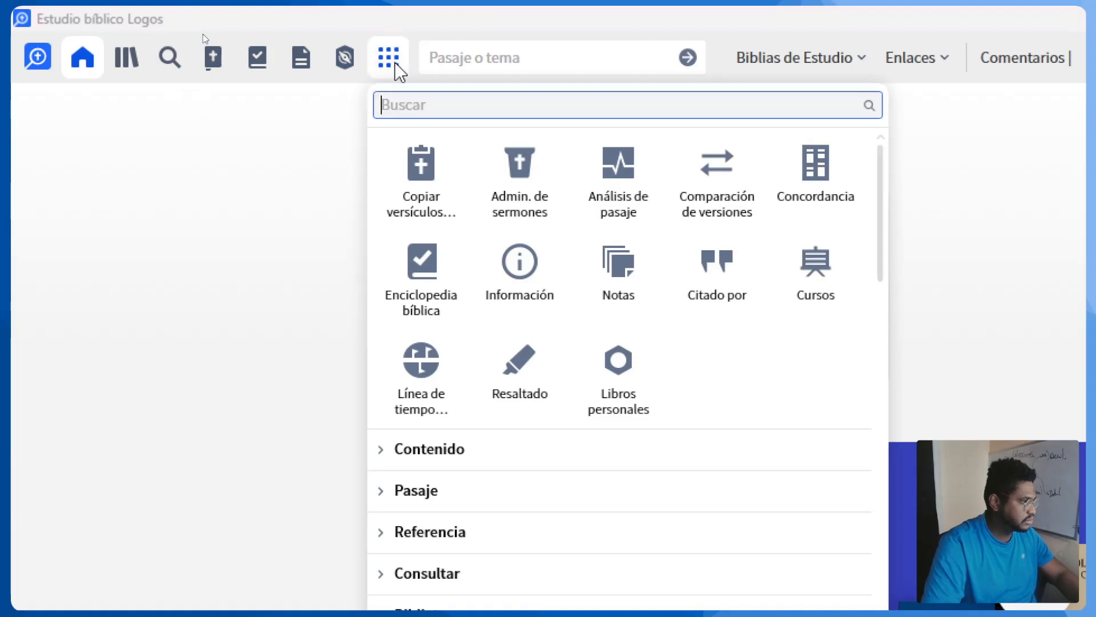
pyautogui.click(298, 58)
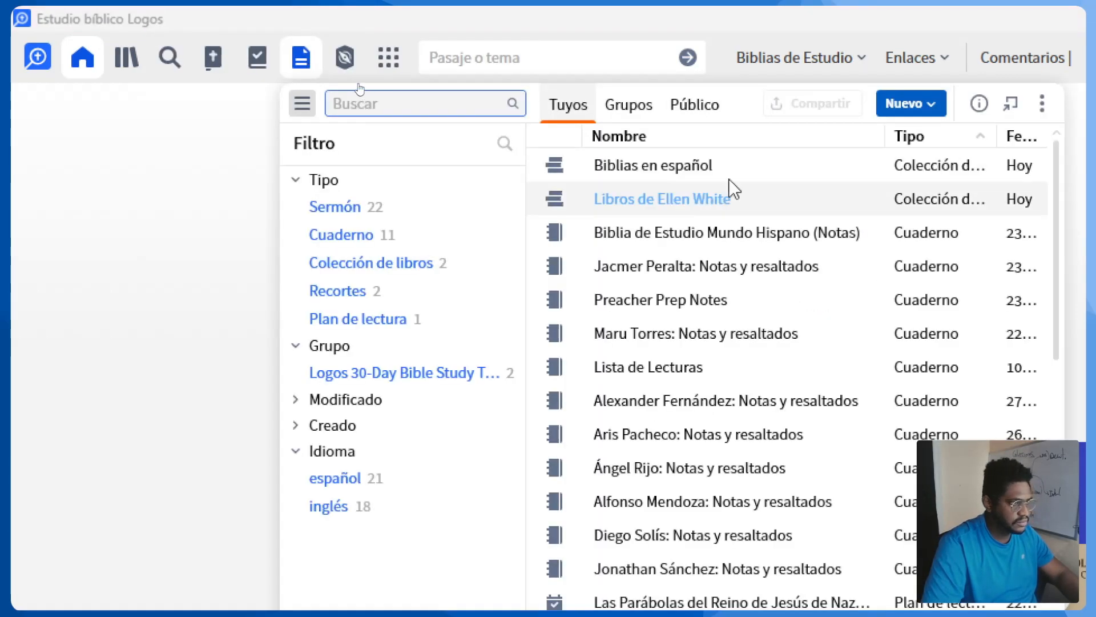
pyautogui.click(678, 169)
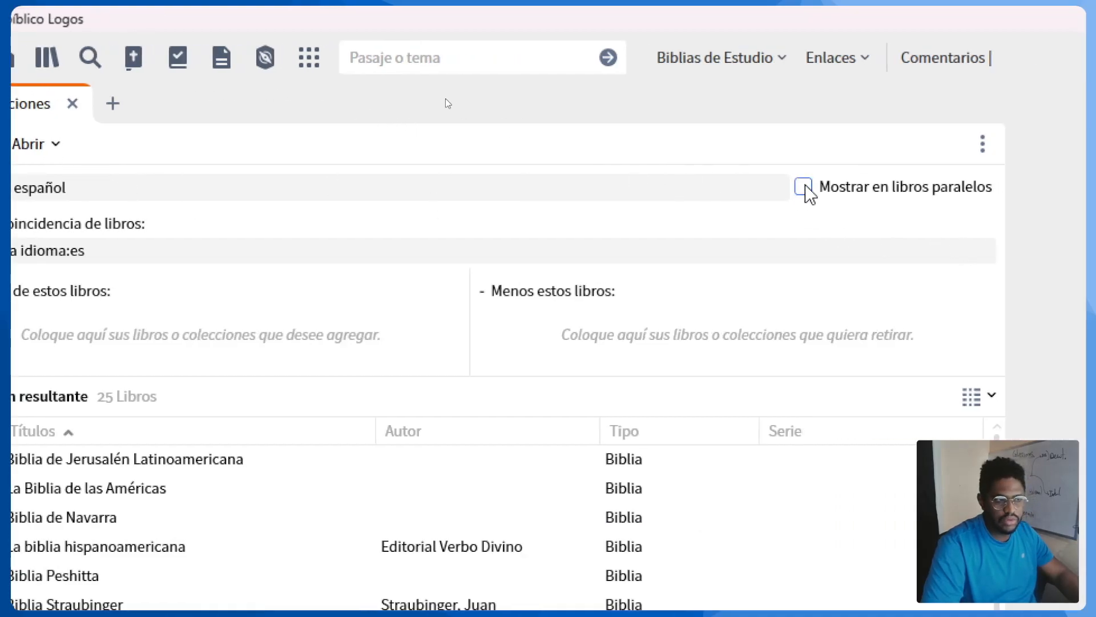
# Step: Enable "Mostrar en libros paralelos" for the collection "Biblias en español"
pyautogui.click(804, 191)
pyautogui.click(805, 190)
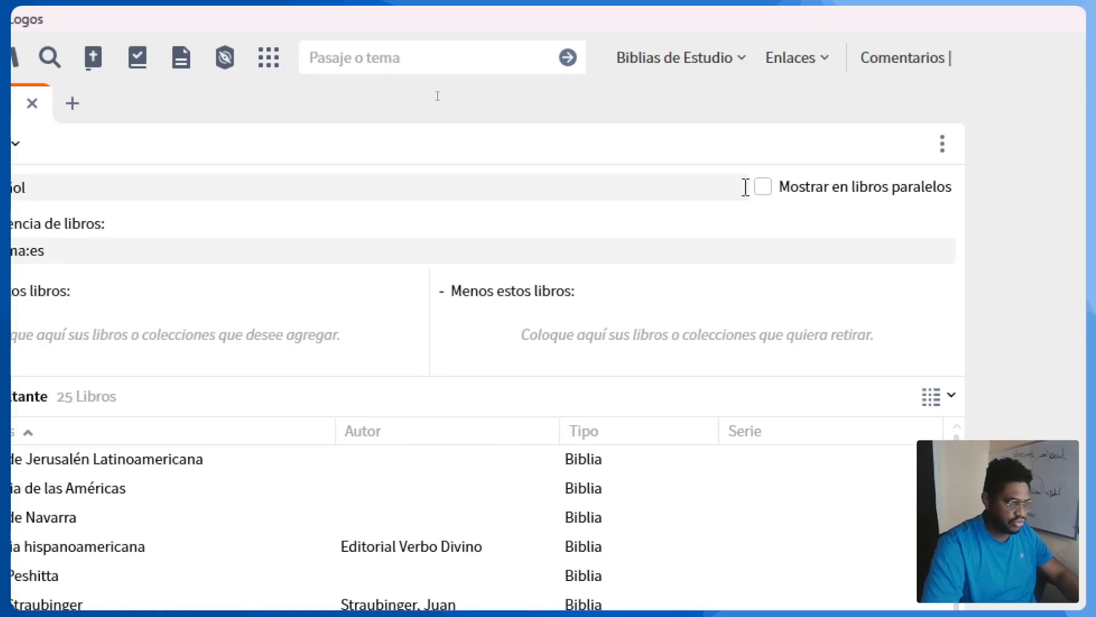
pyautogui.click(765, 191)
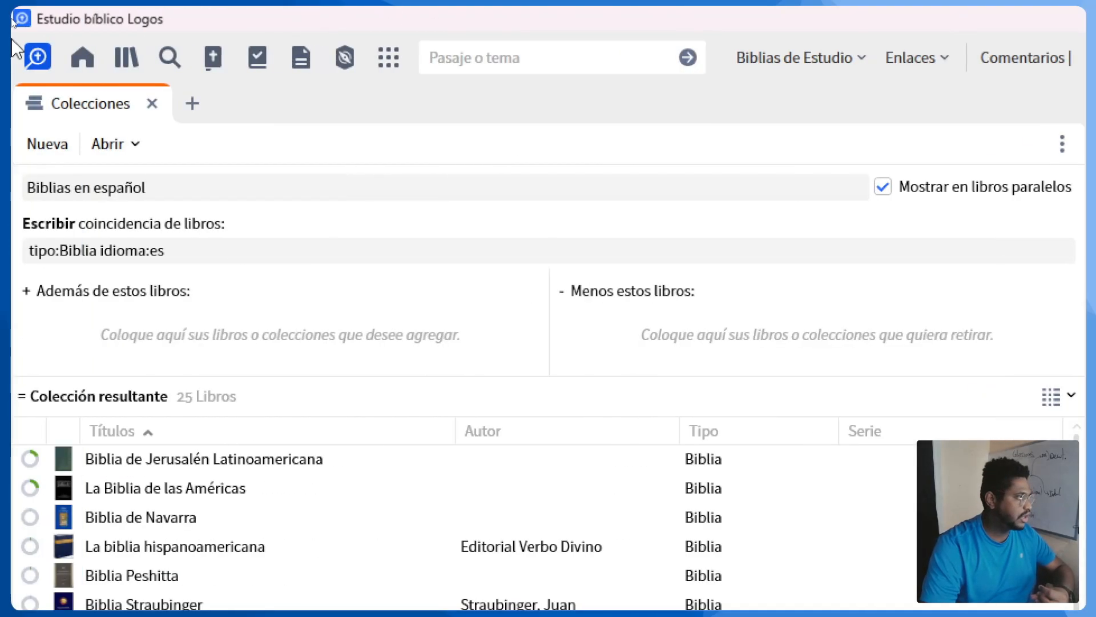
# Step: Close the collection, then open the Nueva Biblia de Las Américas with its interlinear display turned off
pyautogui.click(152, 103)
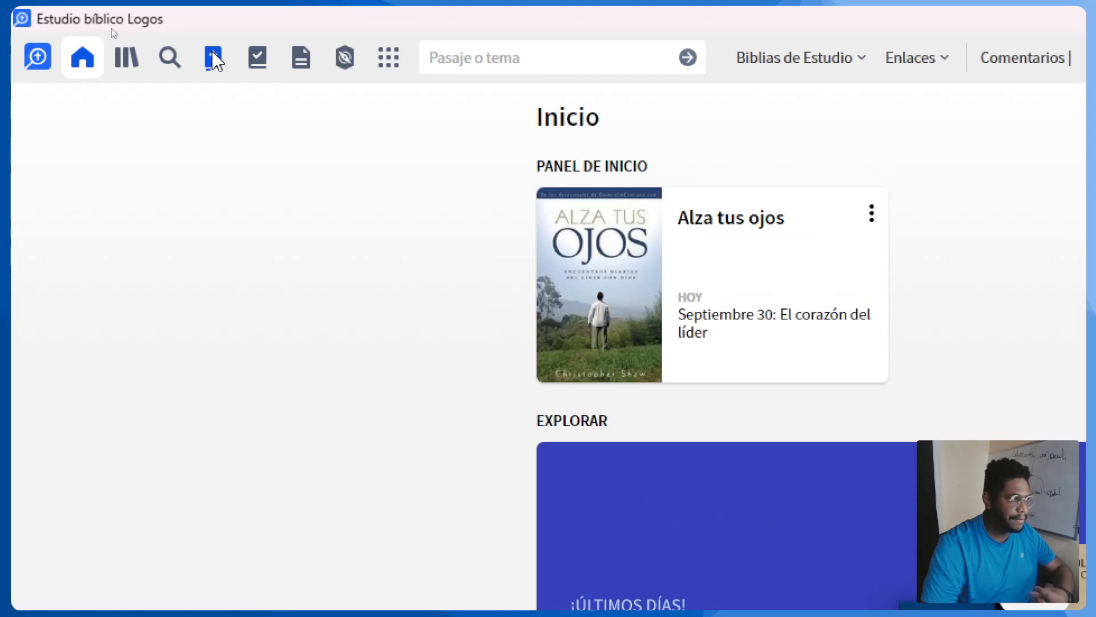
pyautogui.click(214, 56)
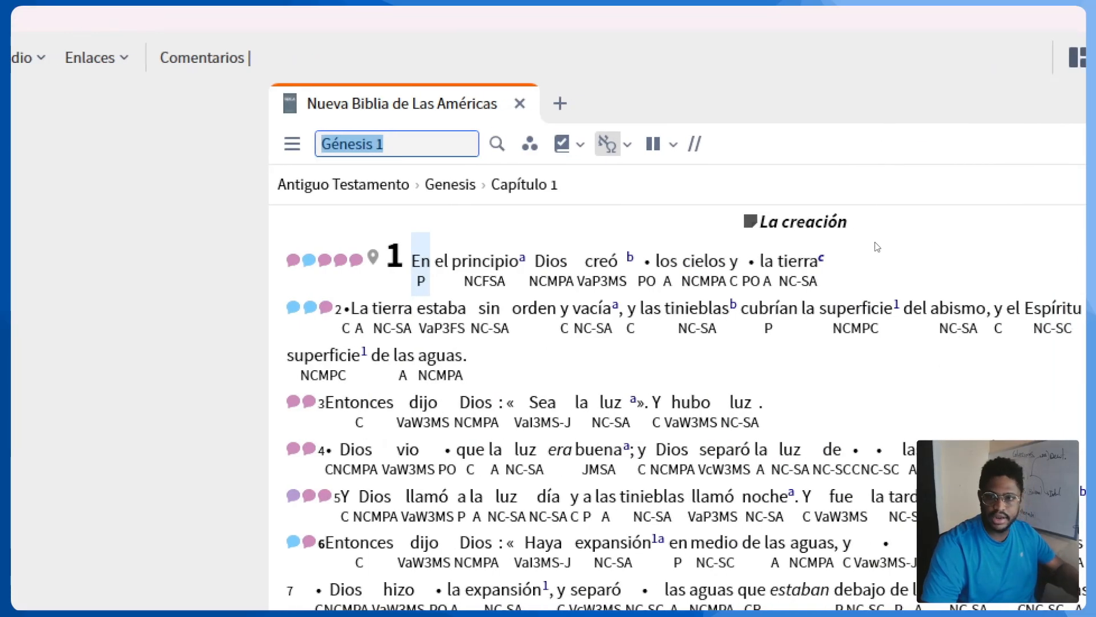
pyautogui.click(604, 148)
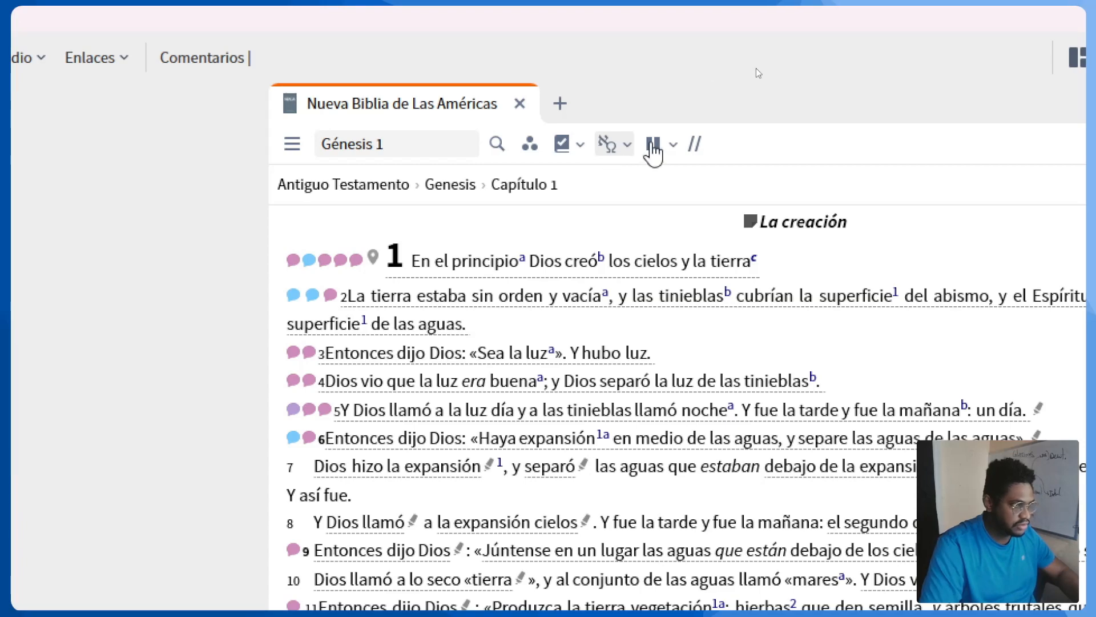
# Step: Compare the Bibles listed under "Biblias en español" with those under "Todos los libros paralelos" in the open Bible's parallel books list
pyautogui.click(695, 147)
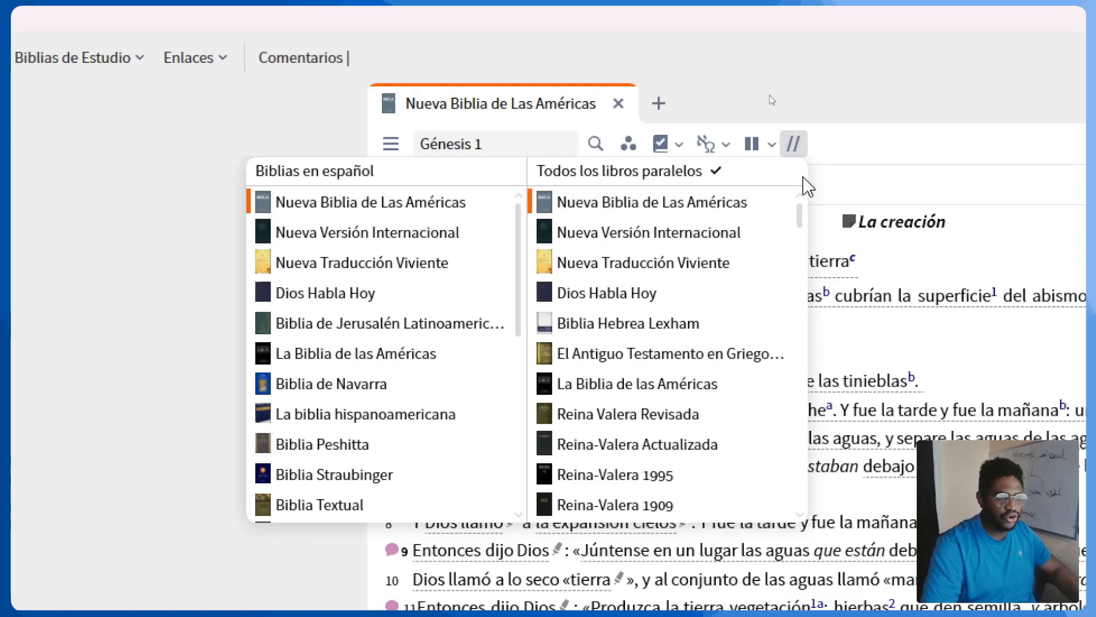
pyautogui.scroll(-1, 656, 336)
pyautogui.scroll(-2, 656, 336)
pyautogui.scroll(3, 659, 335)
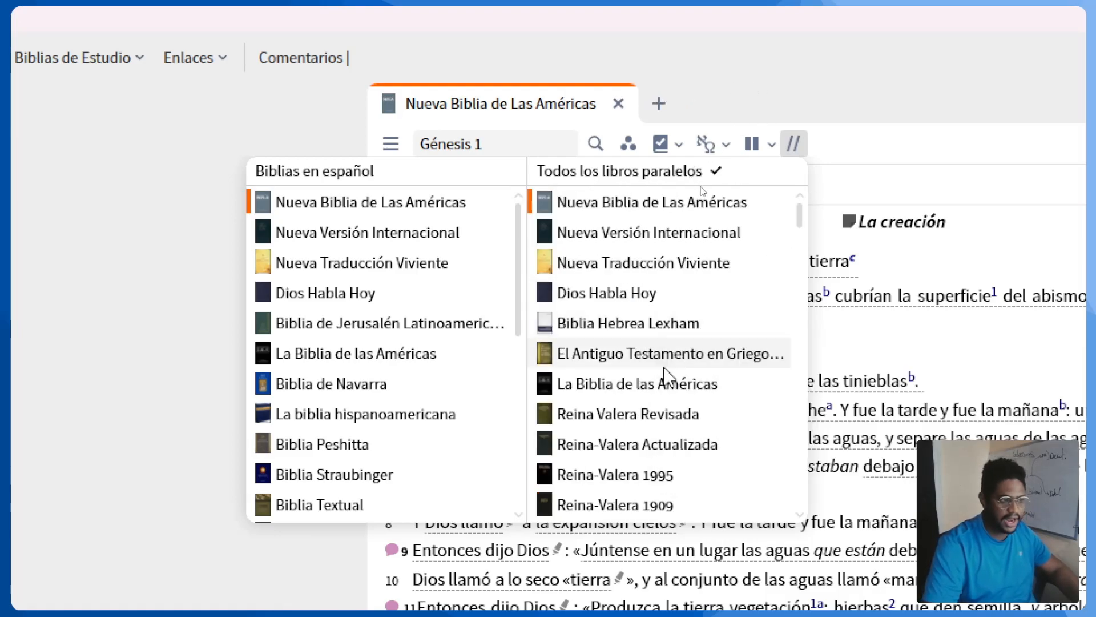
pyautogui.scroll(-3, 734, 368)
pyautogui.scroll(-4, 599, 411)
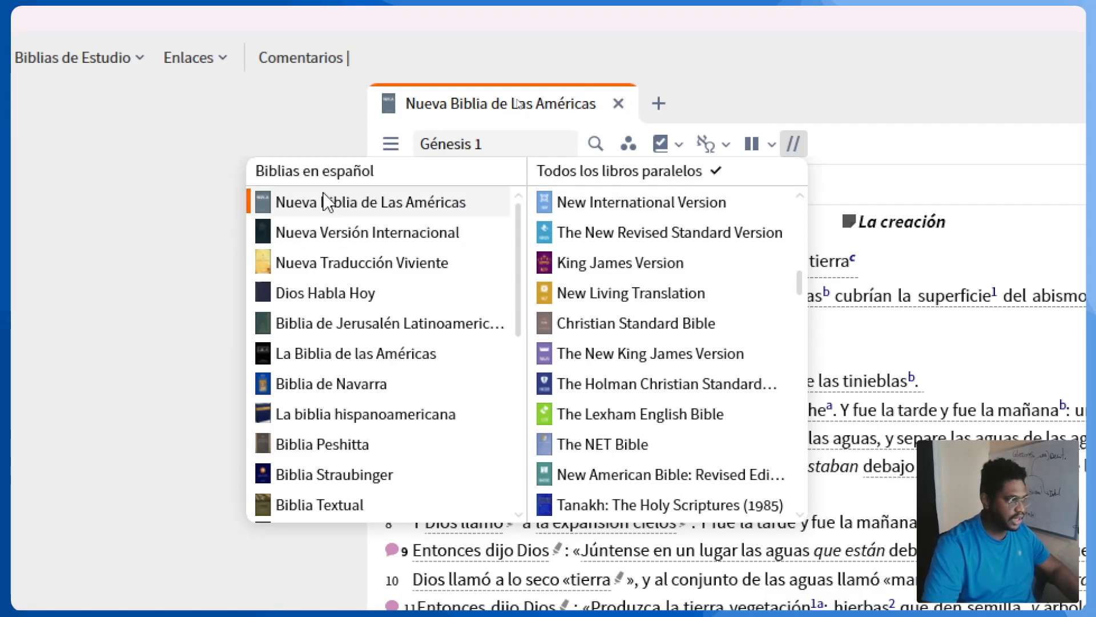
pyautogui.moveTo(518, 216); pyautogui.dragTo(518, 164)
pyautogui.scroll(10, 649, 355)
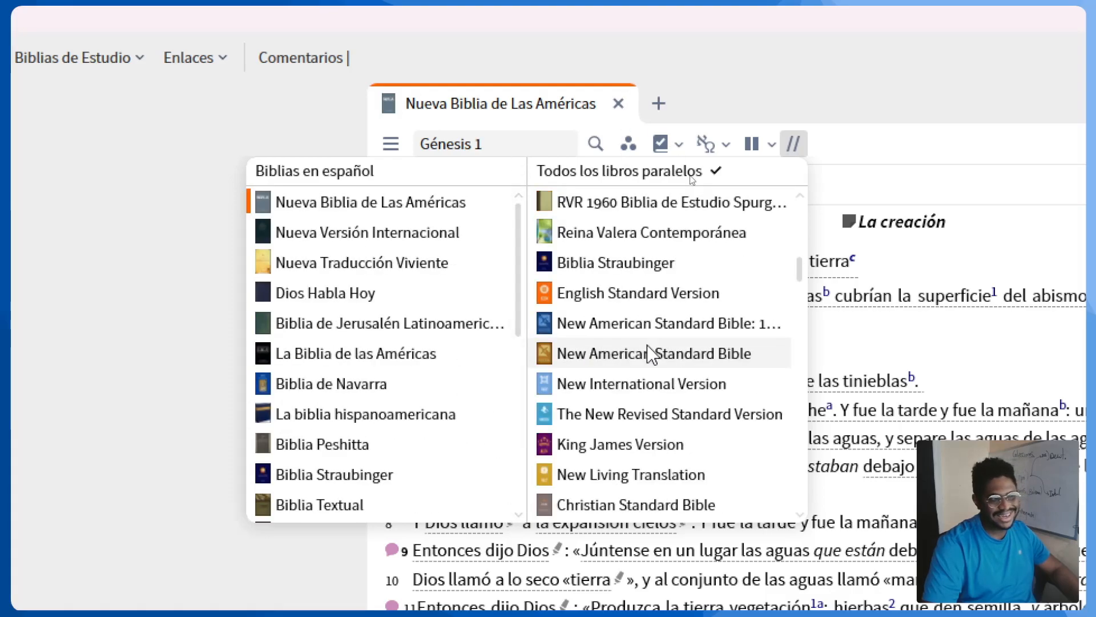
pyautogui.scroll(-15, 715, 244)
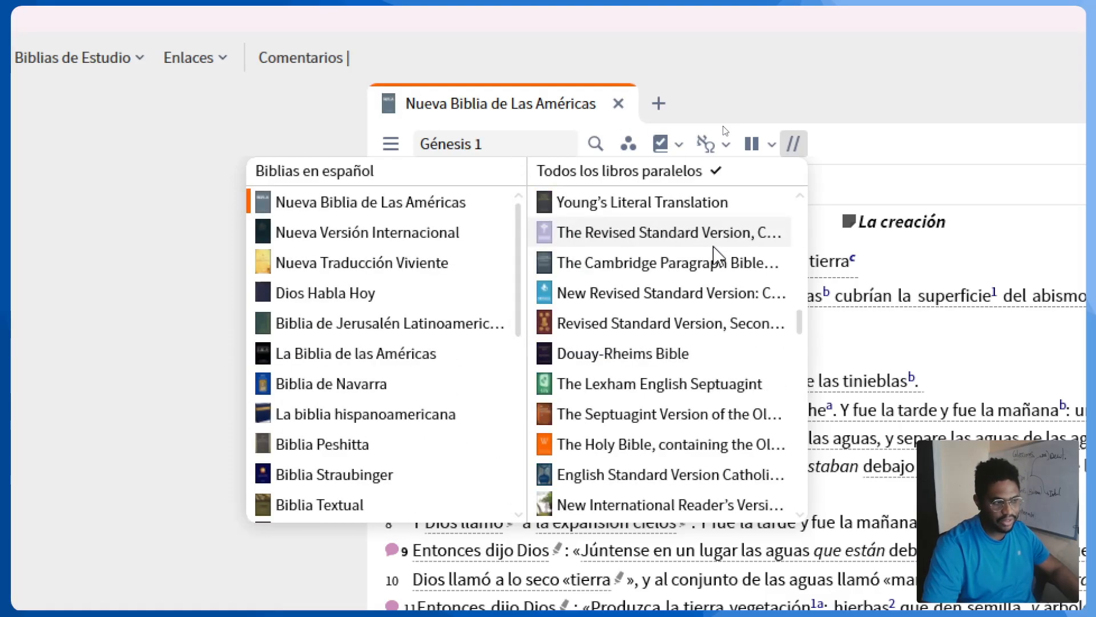
pyautogui.scroll(15, 694, 391)
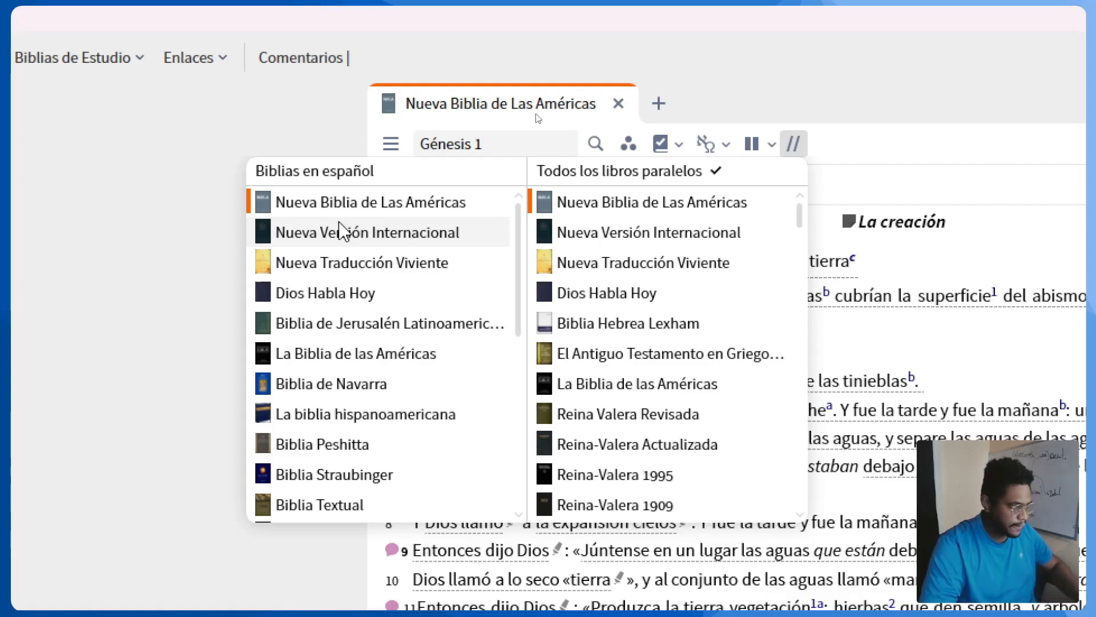
pyautogui.click(285, 51)
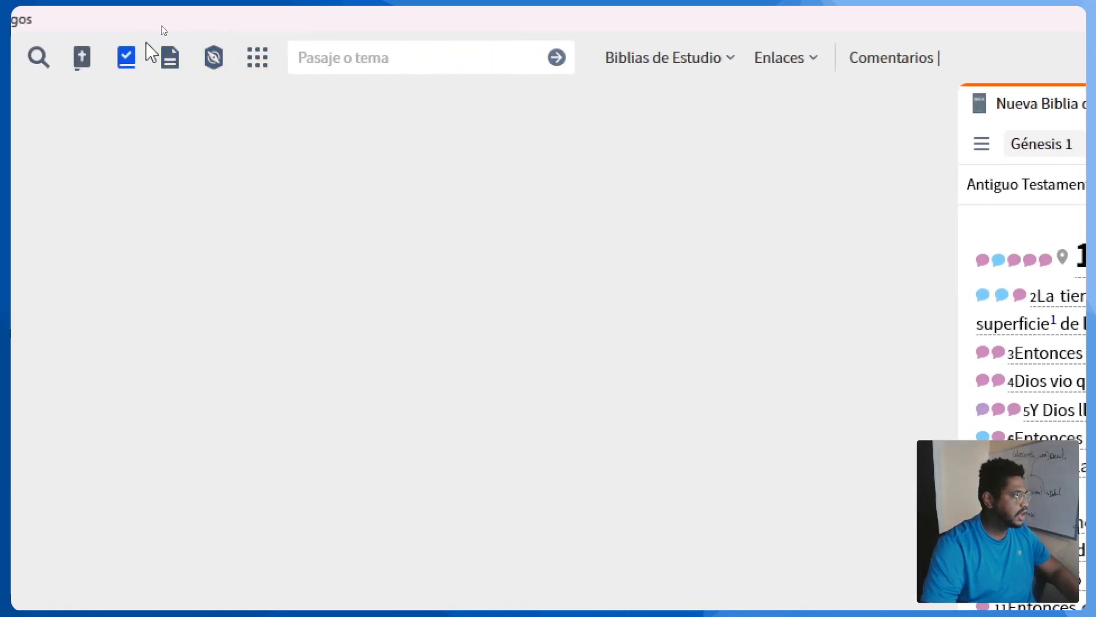
# Step: Create another book collection and name it "Biblias con Deuterocanónicos"
pyautogui.click(260, 56)
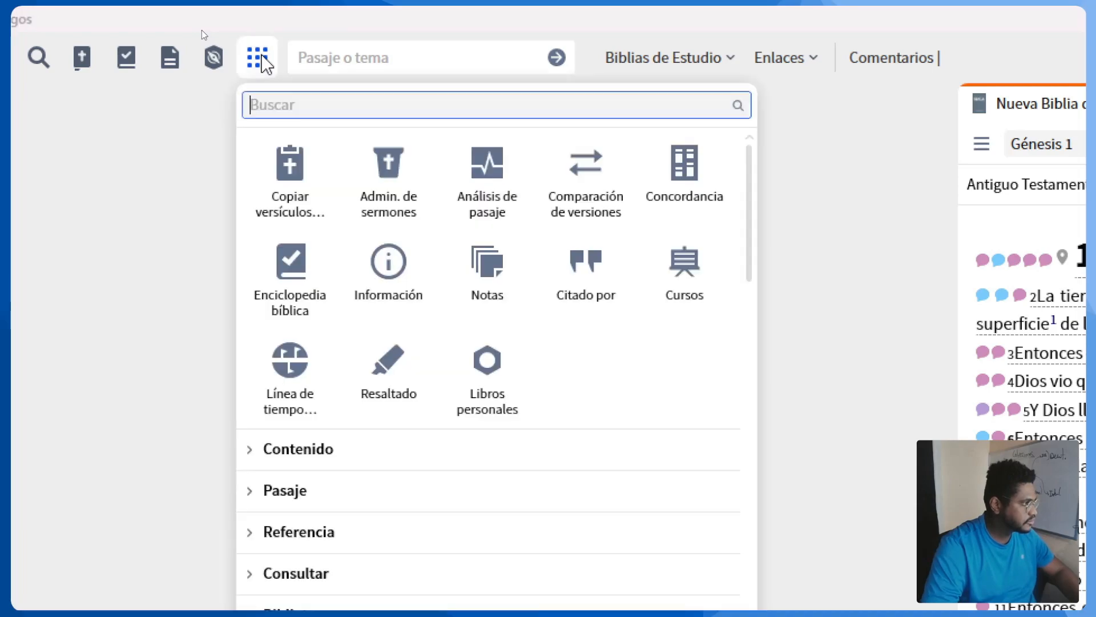
pyautogui.write('c')
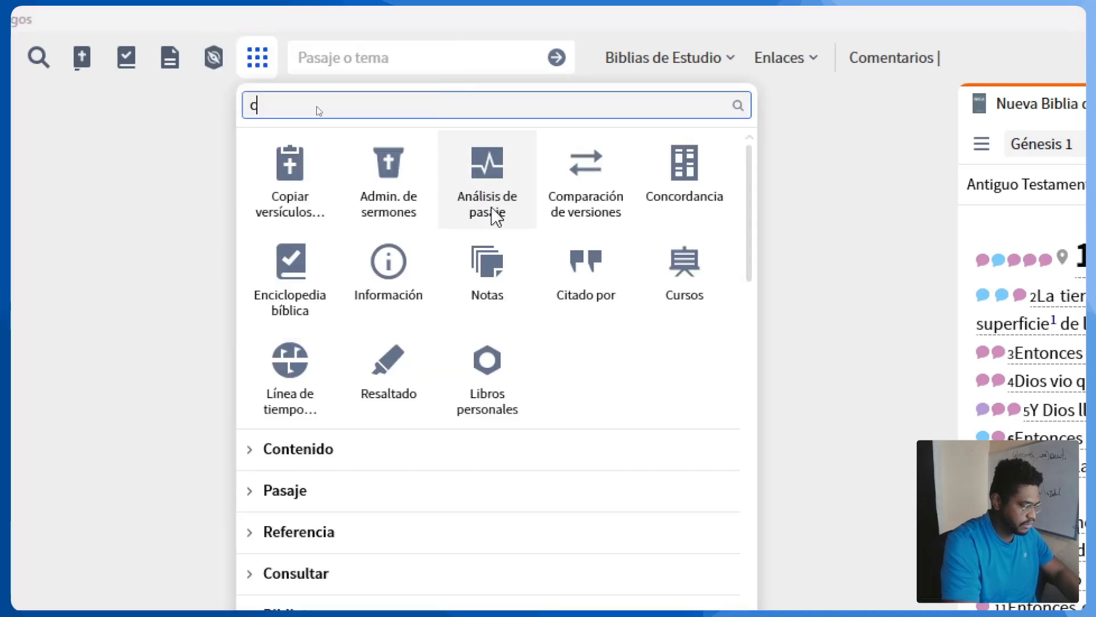
pyautogui.write('ol')
pyautogui.click(346, 189)
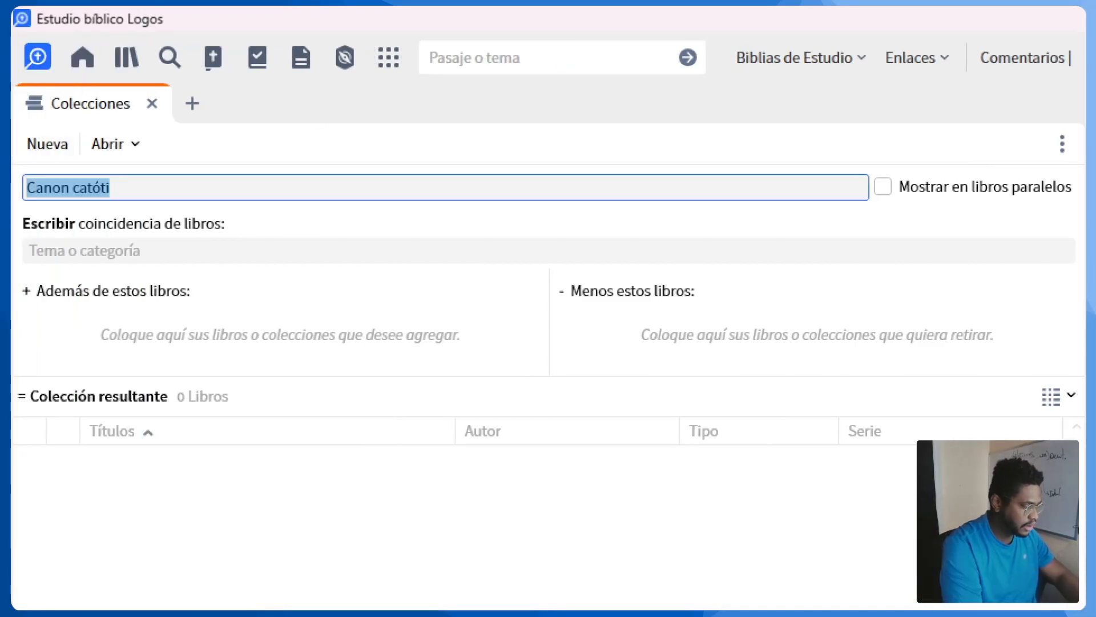
pyautogui.write('Bib')
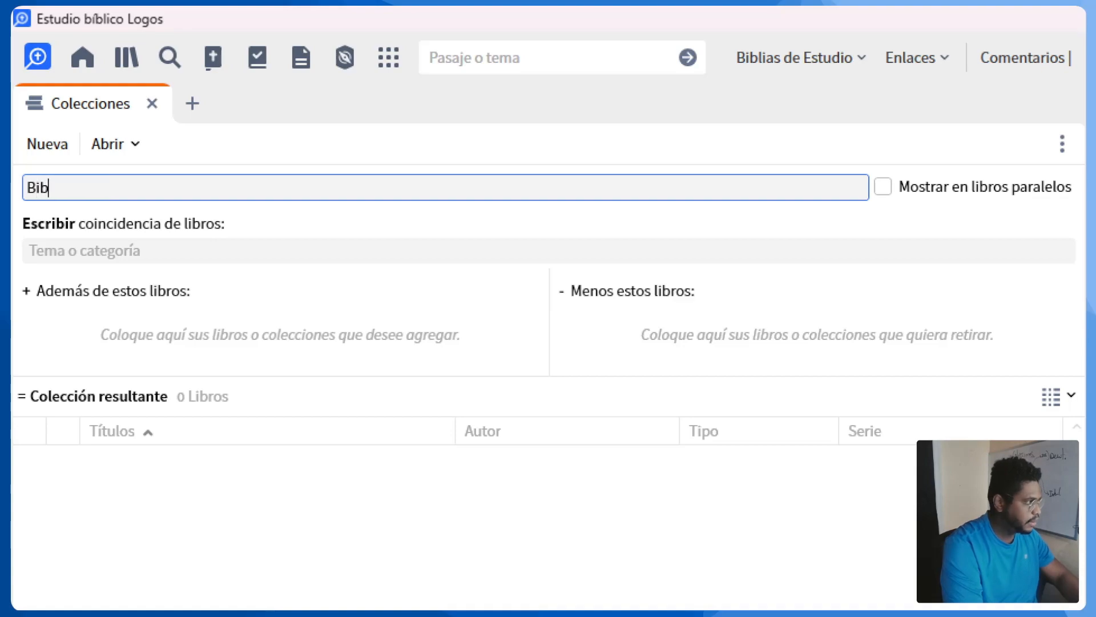
pyautogui.write('lias c')
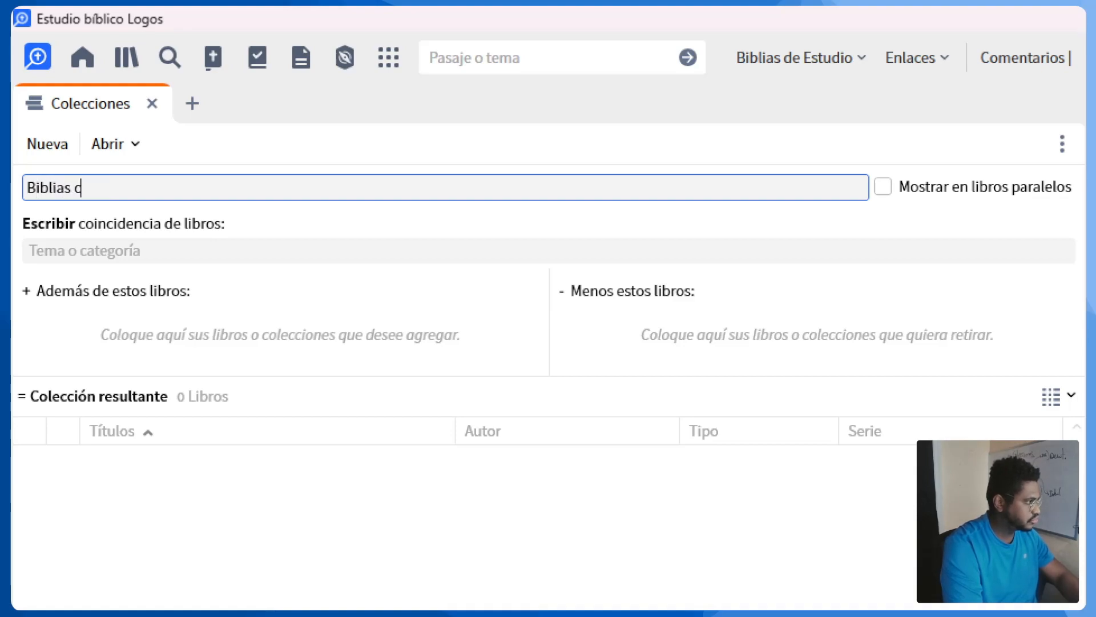
pyautogui.write('on Deuterocanónicos')
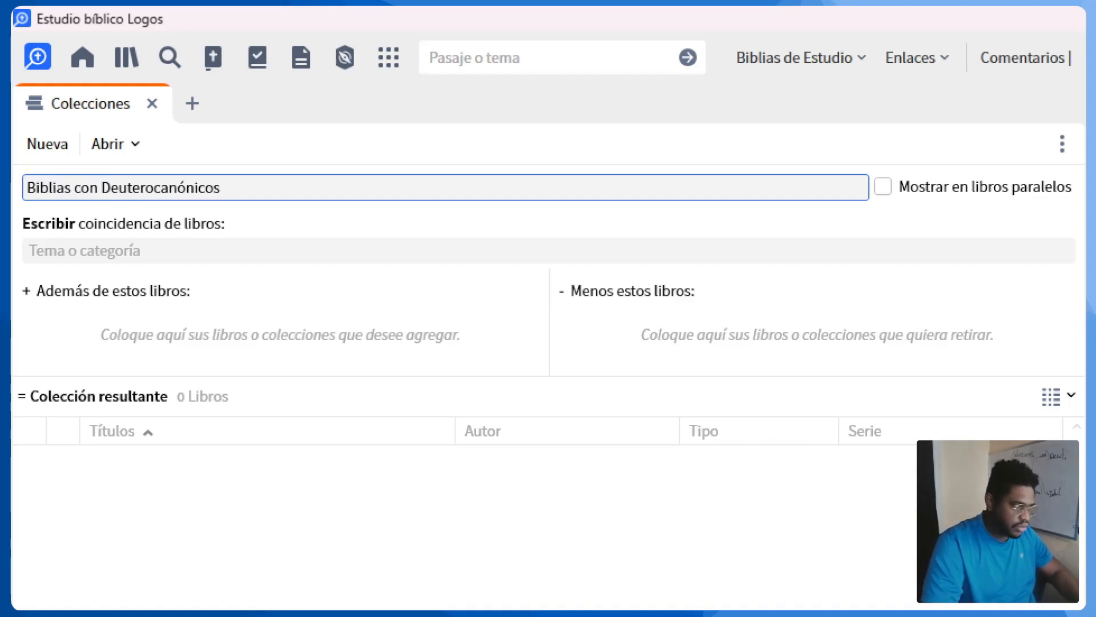
# Step: Set the book matching rule of "Biblias con Deuterocanónicos" to tipo:Biblia idioma:esp
pyautogui.click(120, 250)
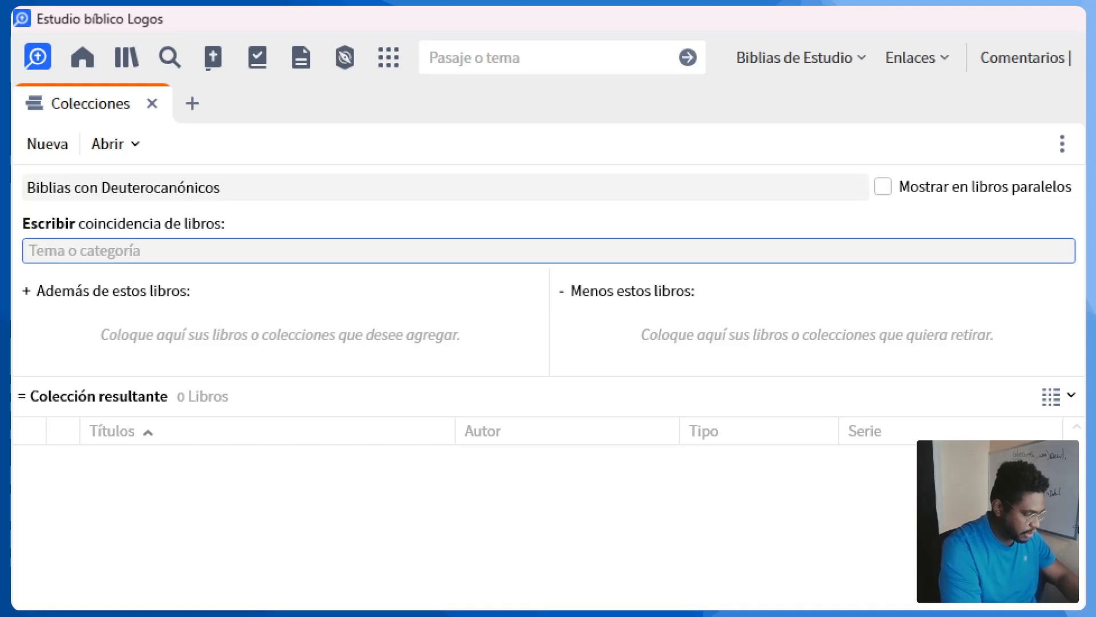
pyautogui.write('id')
pyautogui.press('BackSpace')
pyautogui.write('tipo:Biblia idioma:esp')
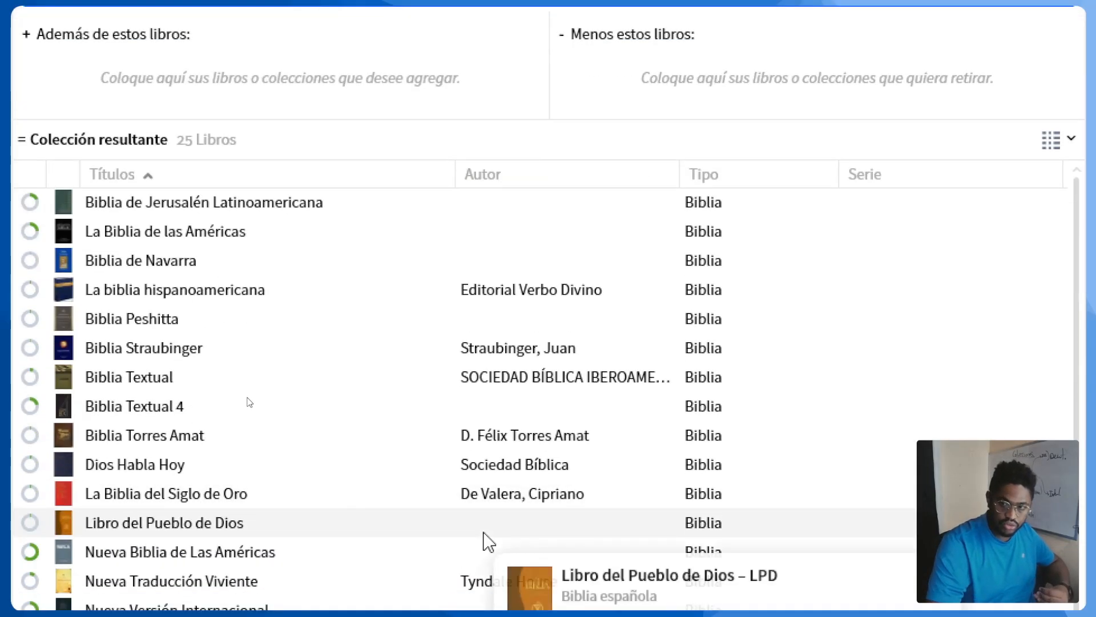
# Step: Add Biblia de Jerusalén Latinoamericana, Biblia de Navarra, La biblia hispanoamericana and Biblia Straubinger to the collection's additional books
pyautogui.moveTo(286, 464)
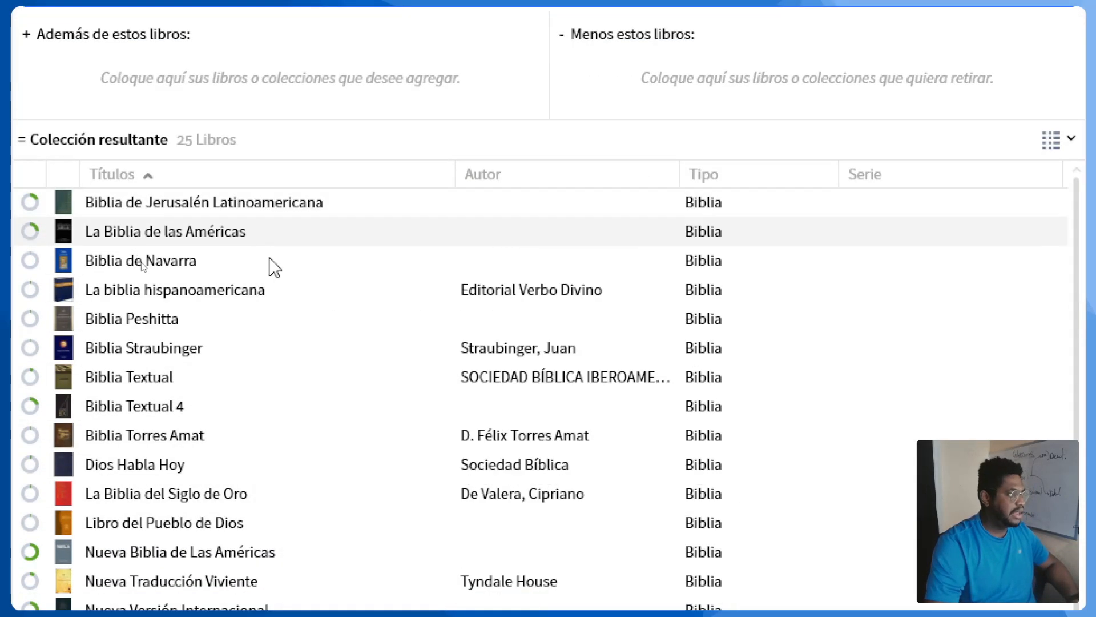
pyautogui.moveTo(274, 269)
pyautogui.moveTo(306, 211)
pyautogui.moveTo(306, 211); pyautogui.dragTo(318, 135)
pyautogui.moveTo(187, 288); pyautogui.dragTo(245, 137)
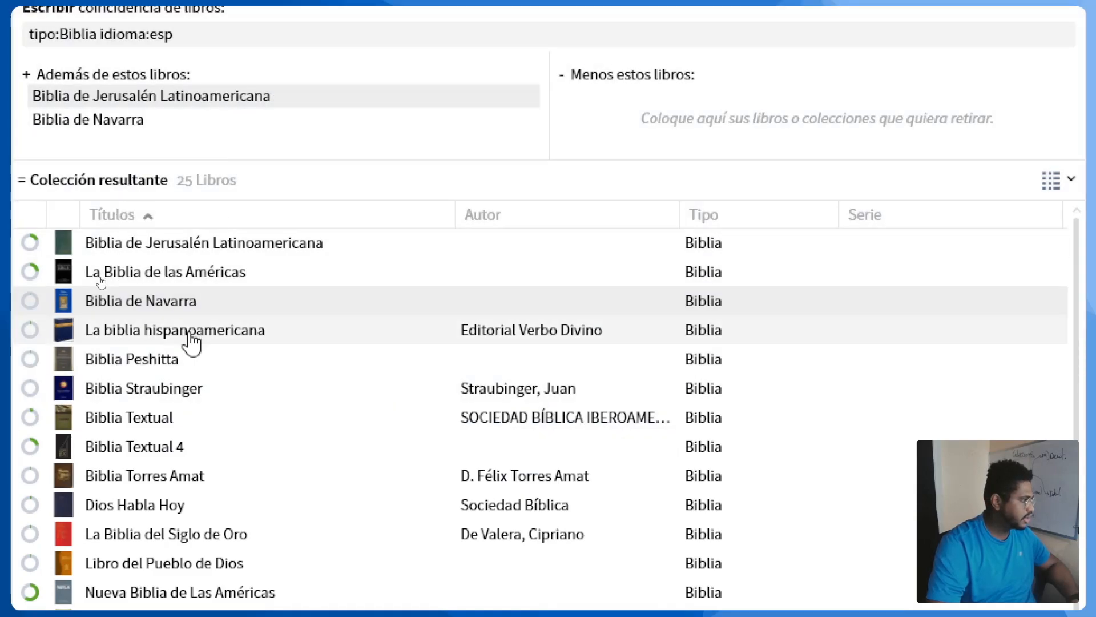
pyautogui.moveTo(239, 345); pyautogui.dragTo(274, 122)
pyautogui.moveTo(179, 409)
pyautogui.moveTo(181, 407); pyautogui.dragTo(228, 140)
# Step: Add Biblia Torres Amat, Dios Habla Hoy, La Biblia del Siglo de Oro and Libro del Pueblo de Dios to the additional books
pyautogui.moveTo(166, 516); pyautogui.dragTo(263, 124)
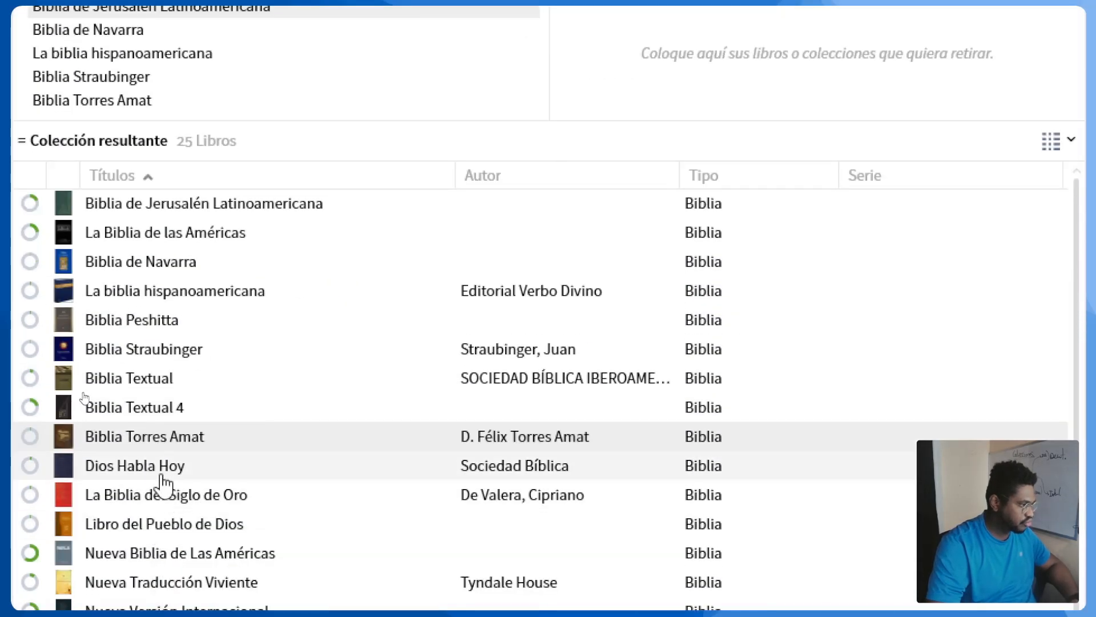
pyautogui.moveTo(148, 555); pyautogui.dragTo(251, 171)
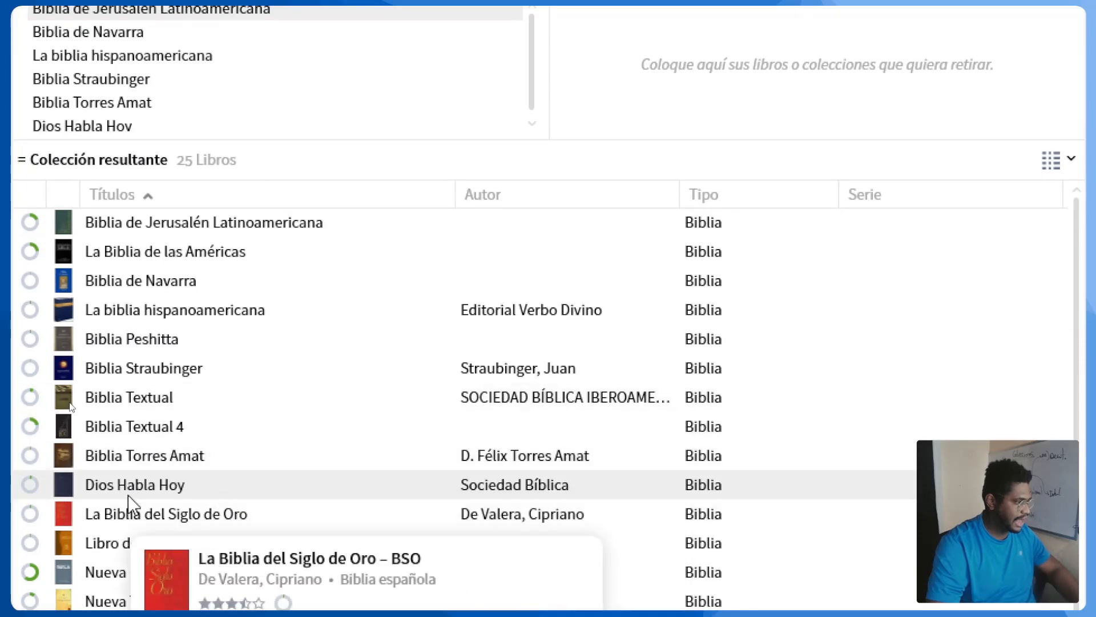
pyautogui.moveTo(152, 517); pyautogui.dragTo(220, 90)
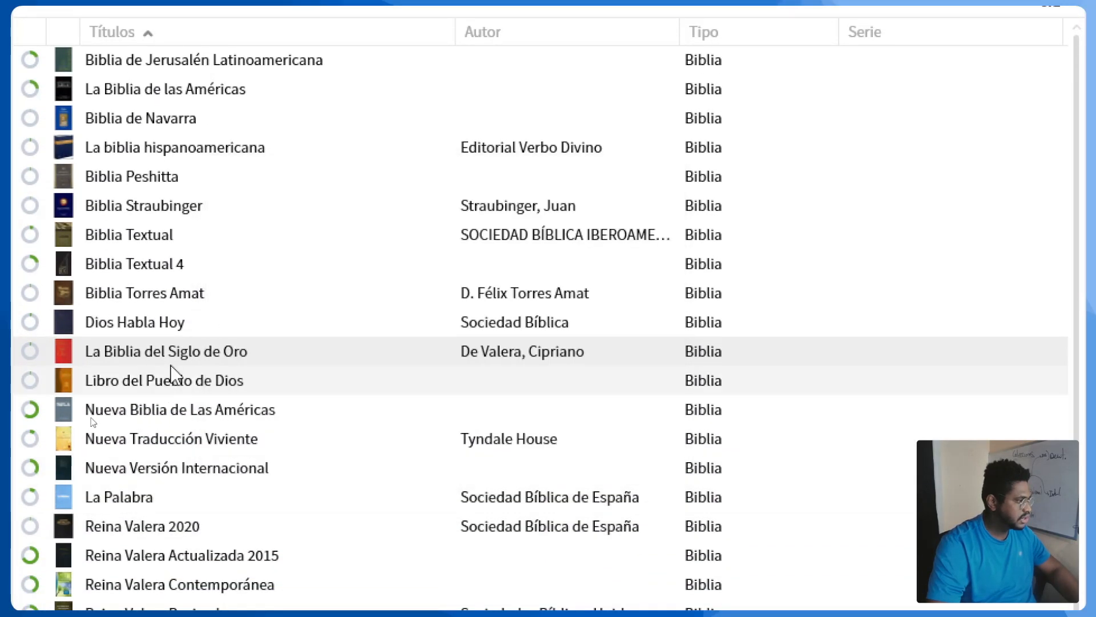
pyautogui.moveTo(171, 487)
pyautogui.moveTo(171, 382); pyautogui.dragTo(222, 87)
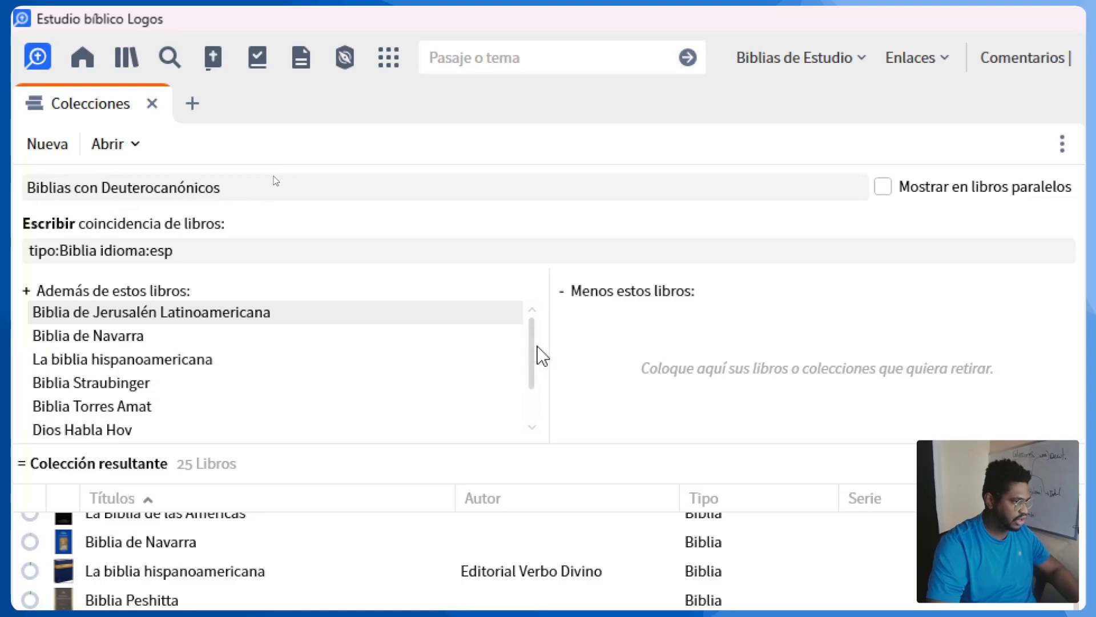
# Step: Check the additional books and clear the matching rule of "Biblias con Deuterocanónicos" to keep only the hand-picked Bibles
pyautogui.scroll(-1, 536, 367)
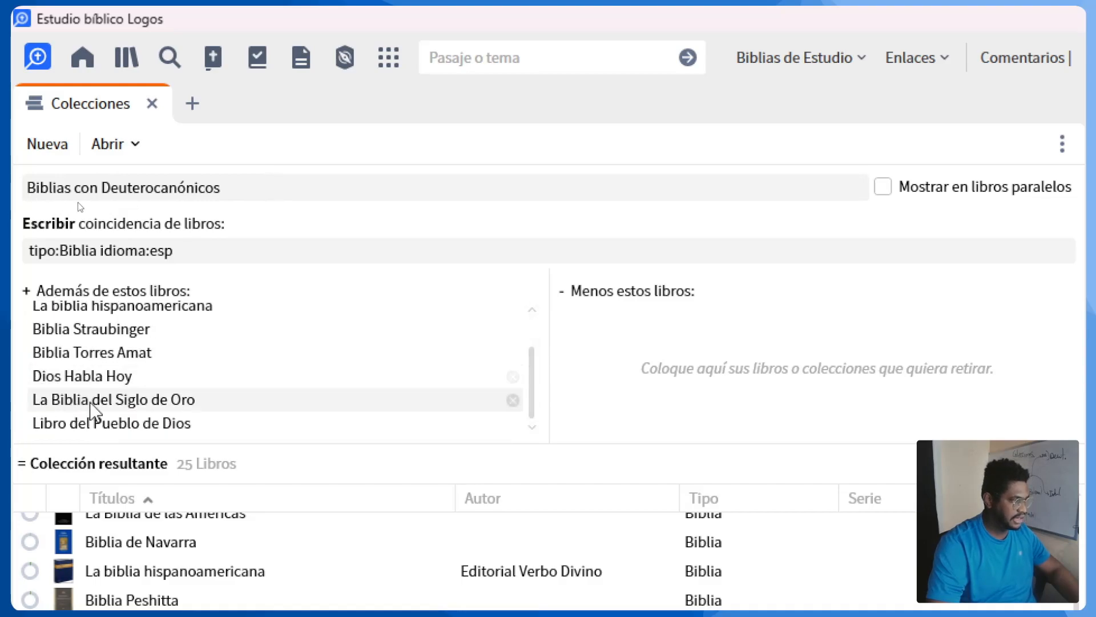
pyautogui.moveTo(116, 432)
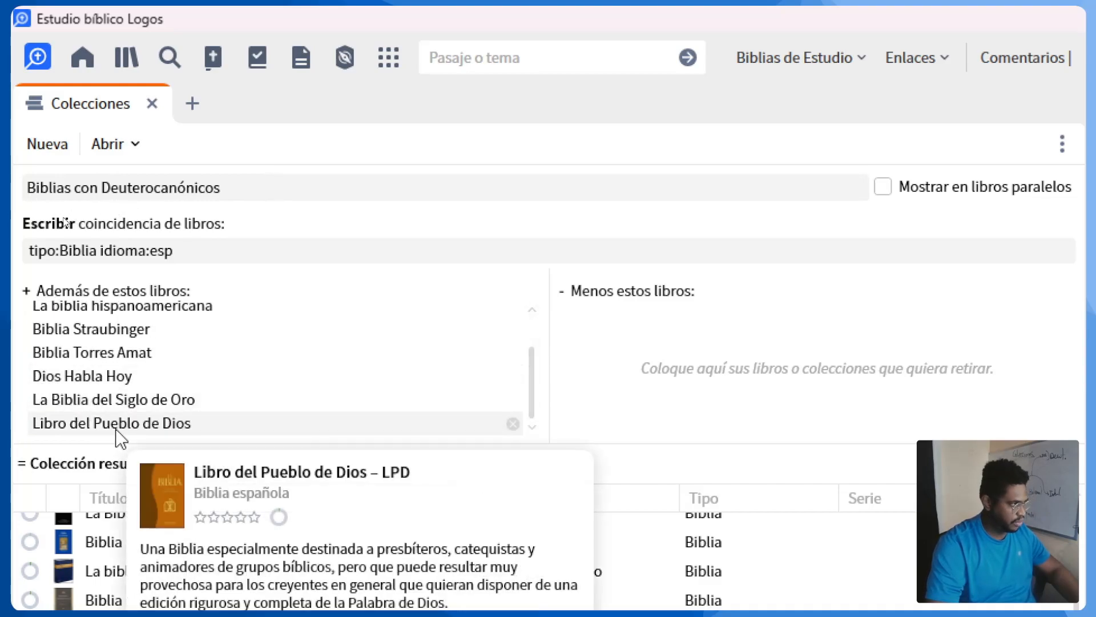
pyautogui.click(246, 245)
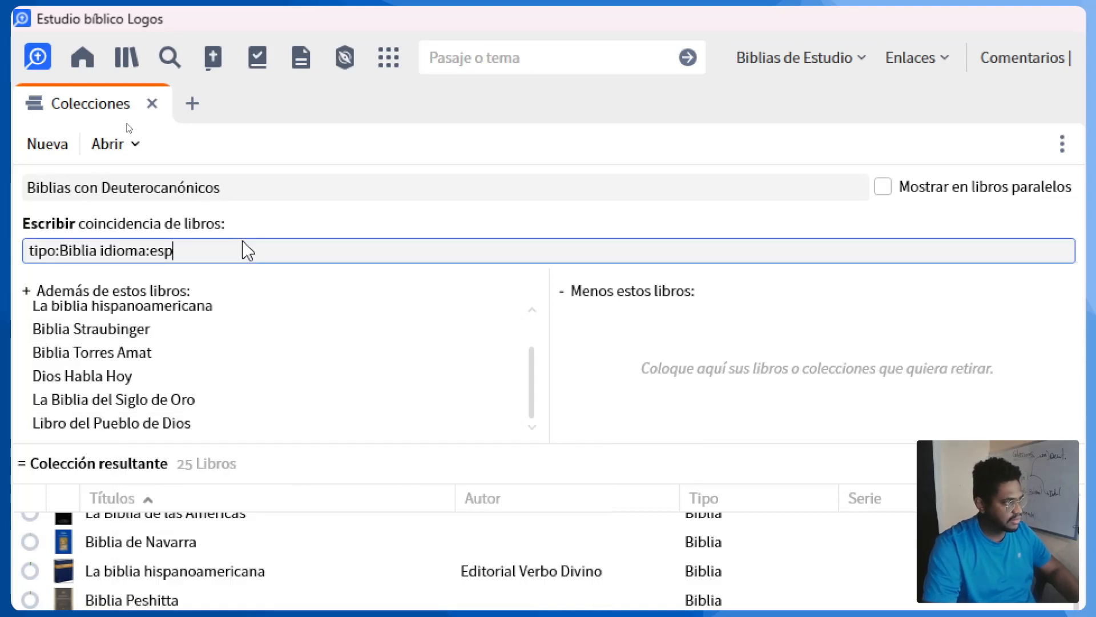
pyautogui.hotkey('ctrl', 'a')
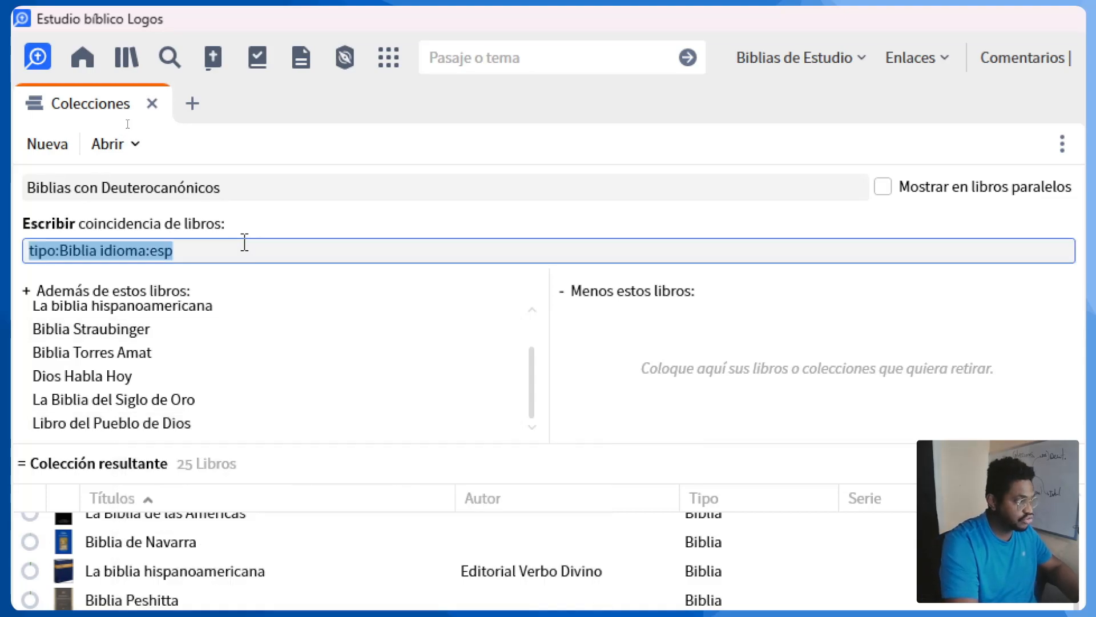
pyautogui.press('BackSpace')
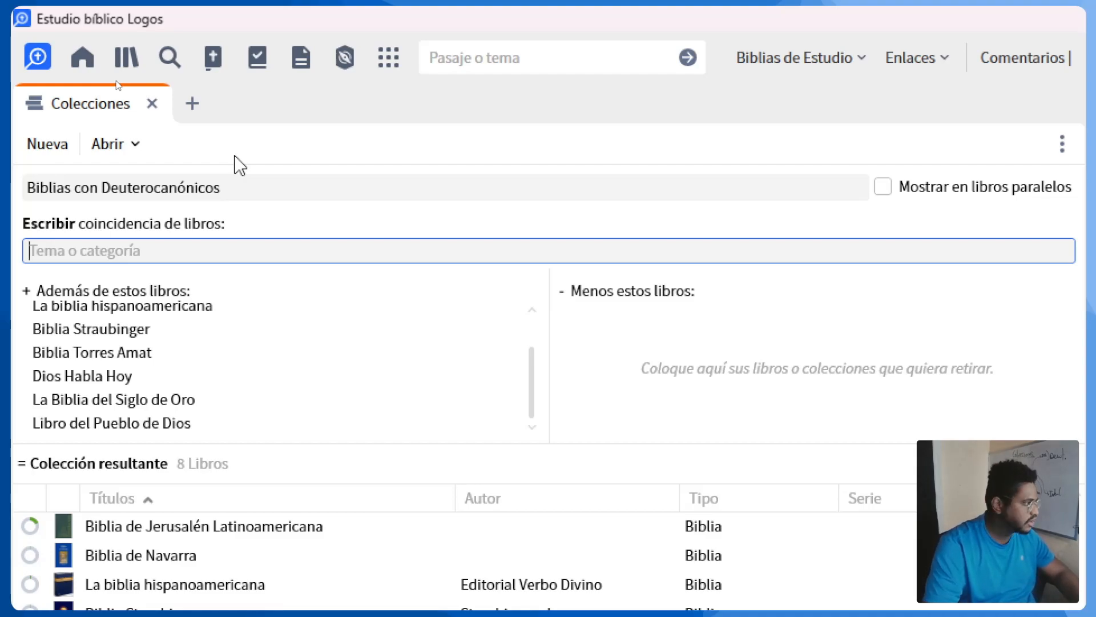
# Step: Create a new collection named "Interlineales inversos" with the matching rule tipo:Biblia idioma:es
pyautogui.click(44, 147)
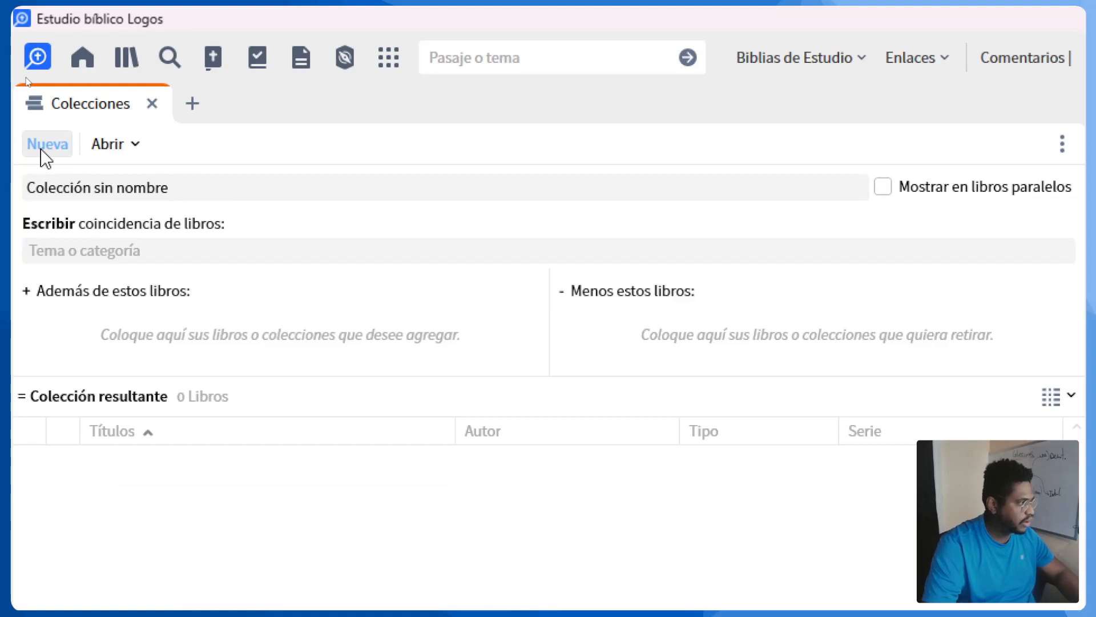
pyautogui.click(280, 193)
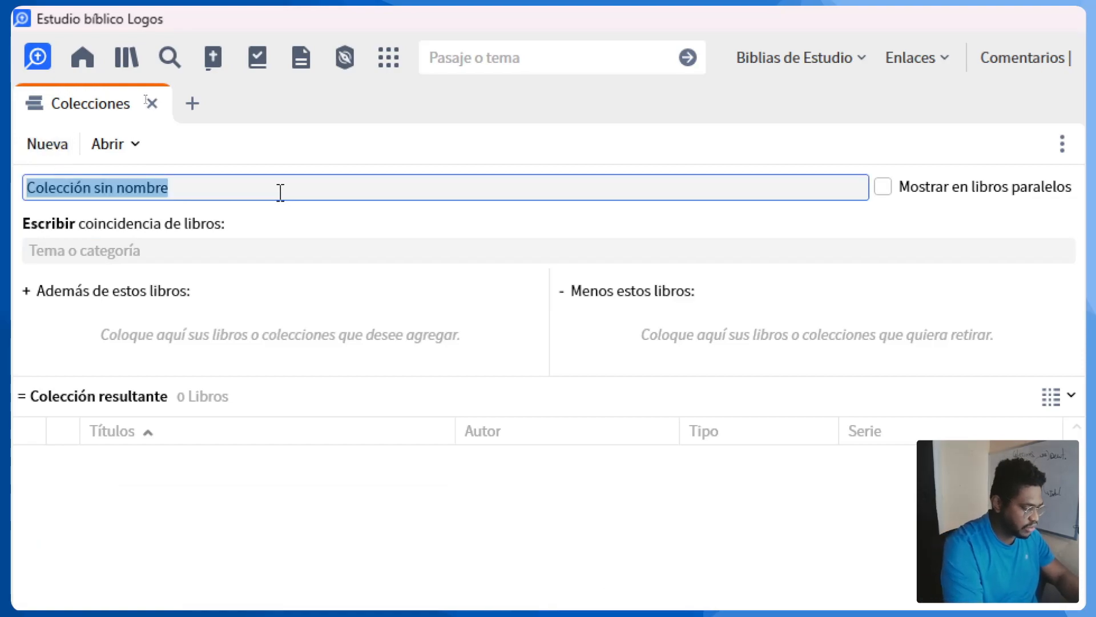
pyautogui.write('Interlineales inversos')
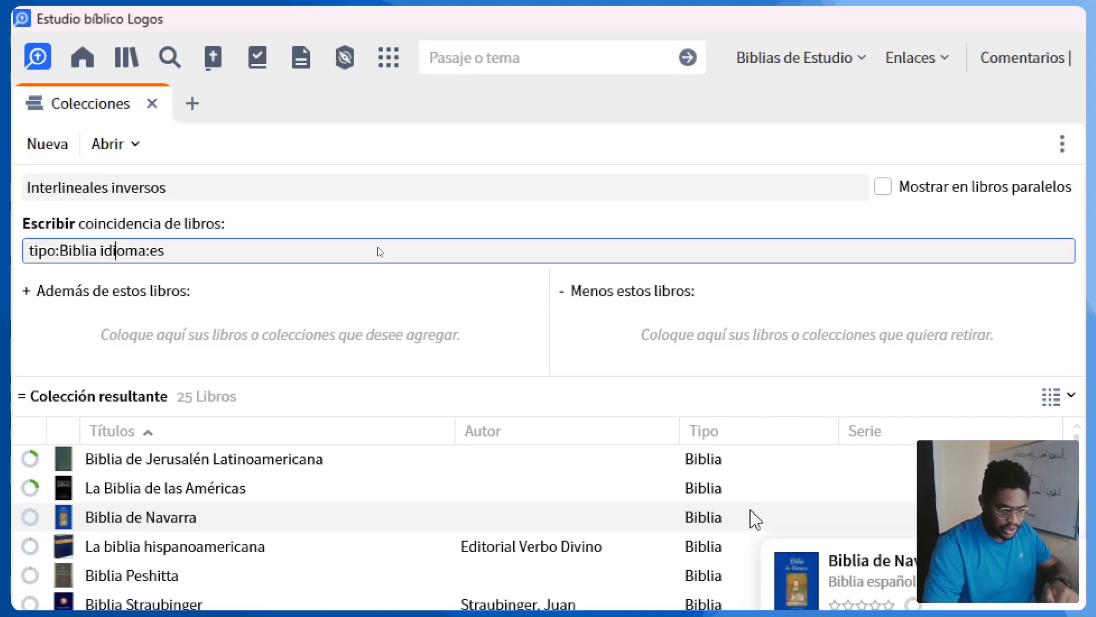
pyautogui.scroll(-1, 647, 541)
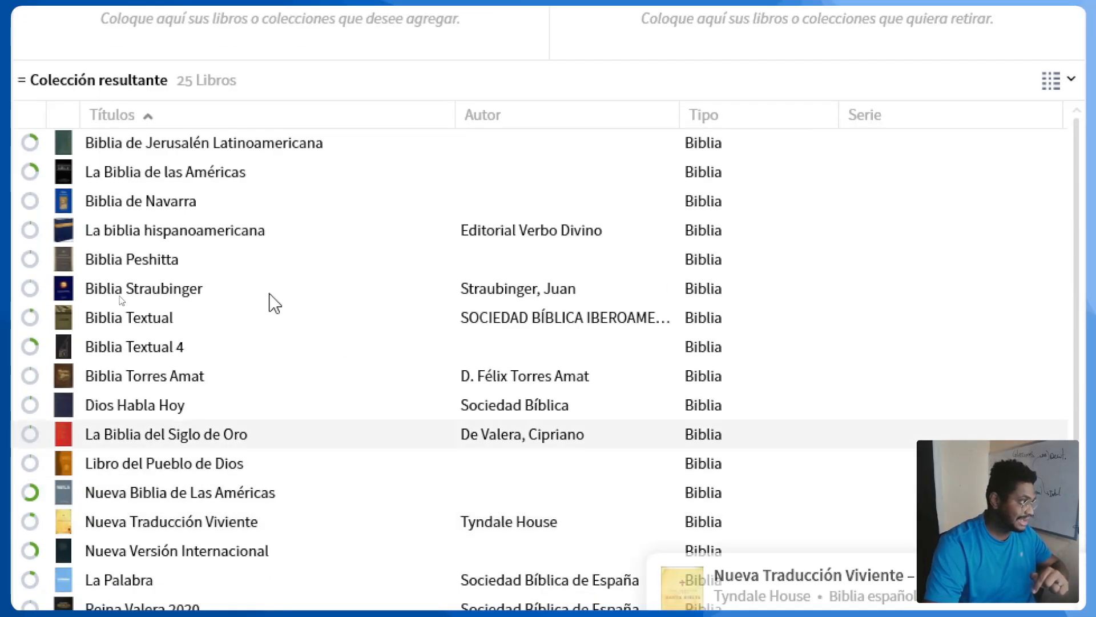
pyautogui.scroll(5, 516, 334)
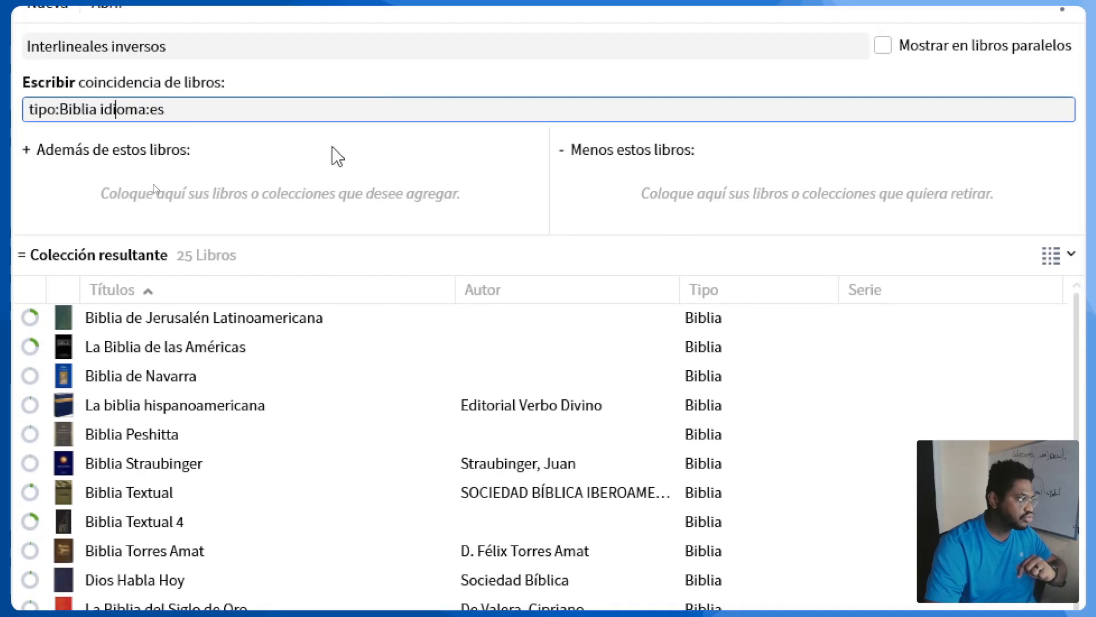
# Step: Add Biblia de Jerusalén Latinoamericana, La Biblia de las Américas, Nueva Biblia de Las Américas, Nueva Versión Internacional and Reina-Valera Actualizada to the additional books
pyautogui.moveTo(261, 318)
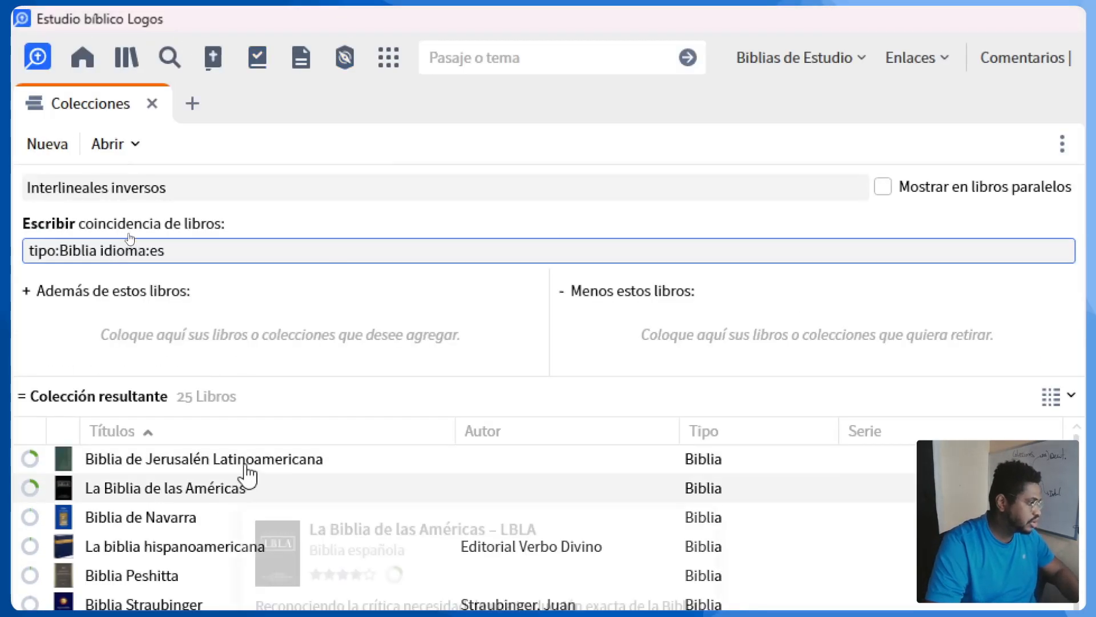
pyautogui.moveTo(252, 318); pyautogui.dragTo(274, 311)
pyautogui.moveTo(273, 451); pyautogui.dragTo(368, 345)
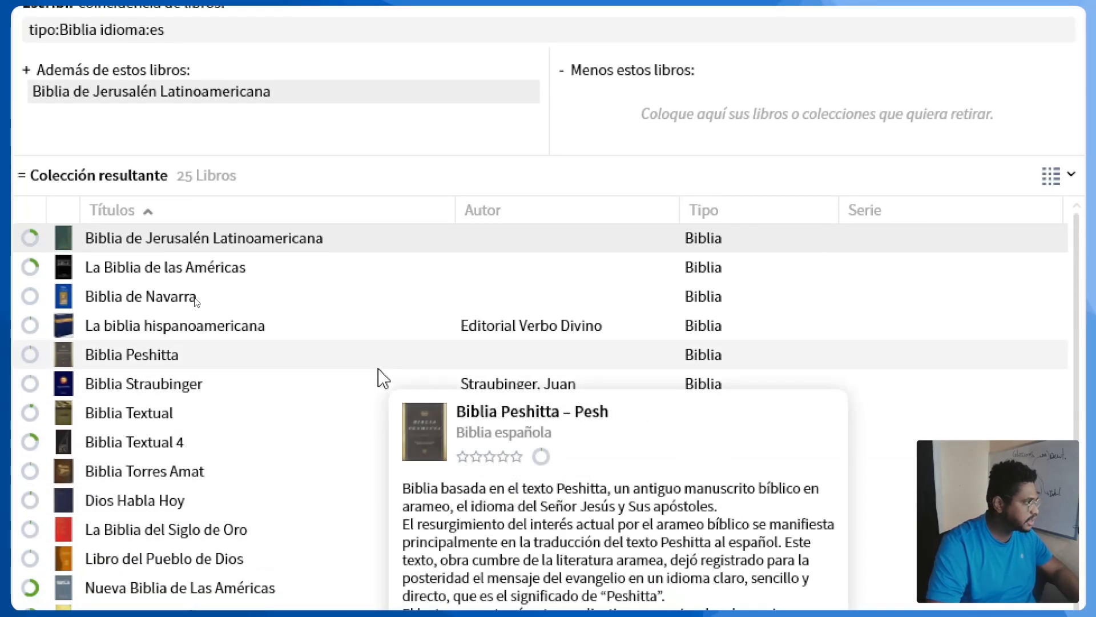
pyautogui.moveTo(177, 277); pyautogui.dragTo(228, 127)
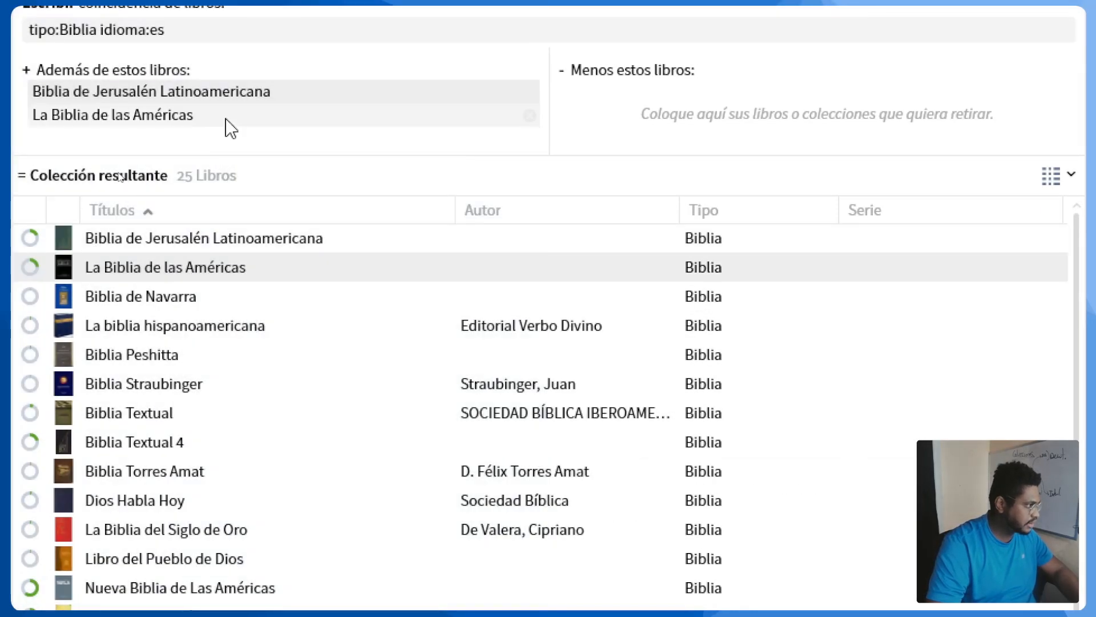
pyautogui.moveTo(171, 531); pyautogui.dragTo(215, 91)
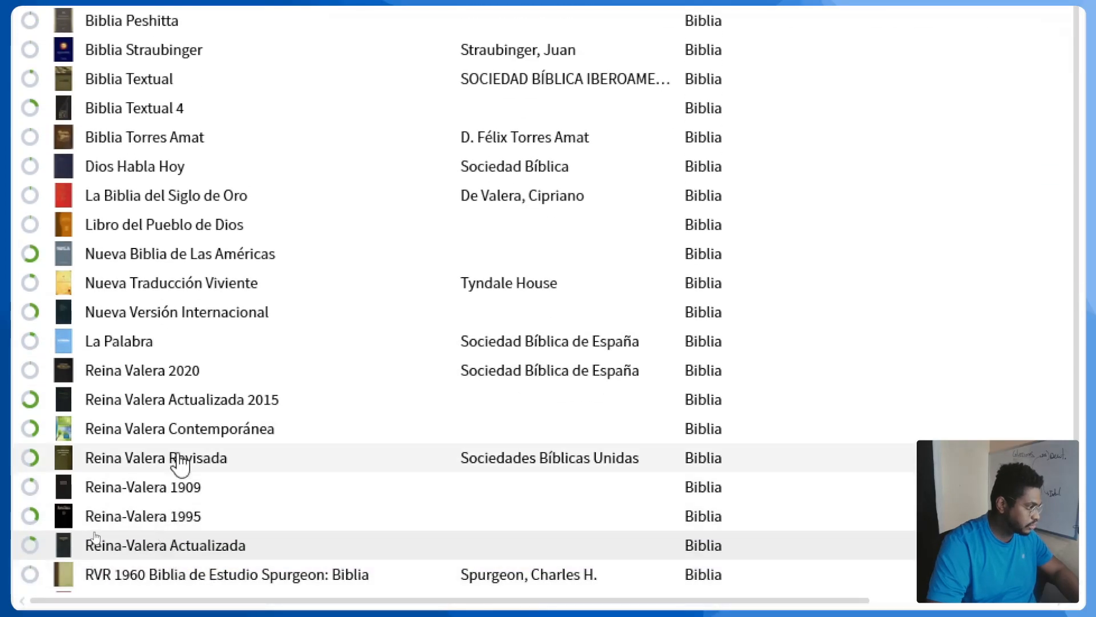
# Step: Add Reina Valera Revisada and Reina Valera Contemporánea to the additional books of "Interlineales inversos"
pyautogui.moveTo(182, 465)
pyautogui.moveTo(182, 466); pyautogui.dragTo(263, 121)
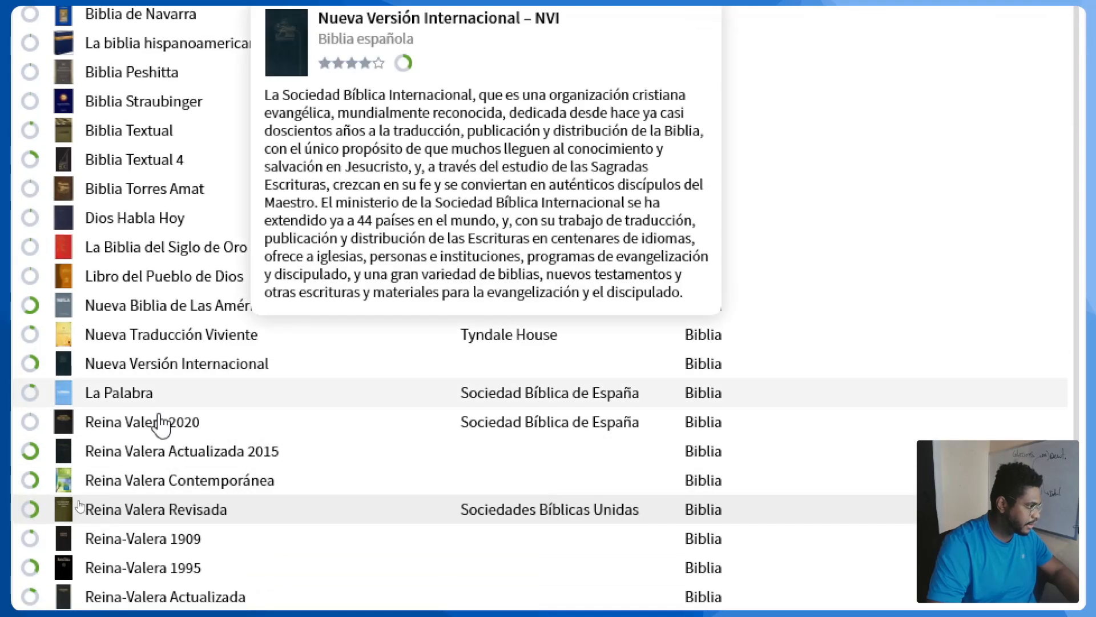
pyautogui.moveTo(115, 482); pyautogui.dragTo(196, 91)
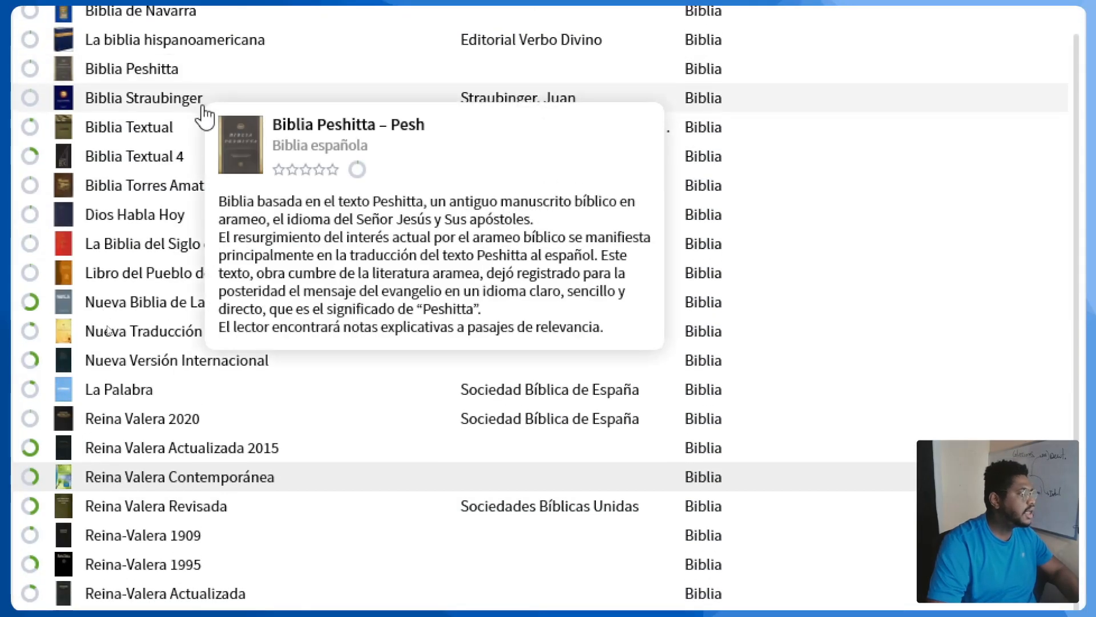
pyautogui.moveTo(122, 394)
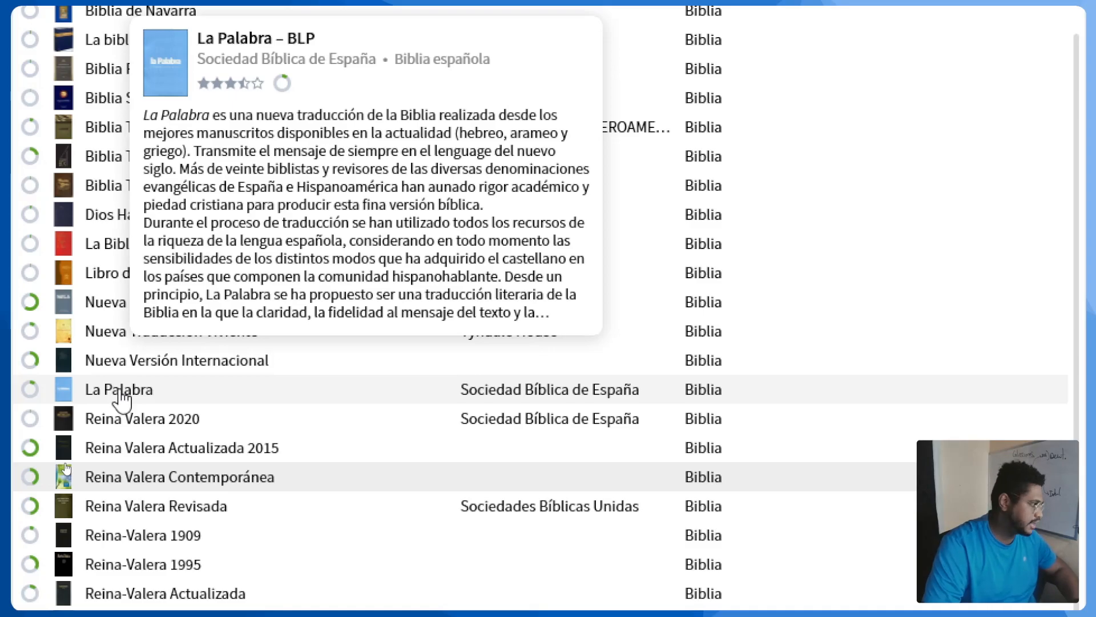
pyautogui.scroll(10, 142, 367)
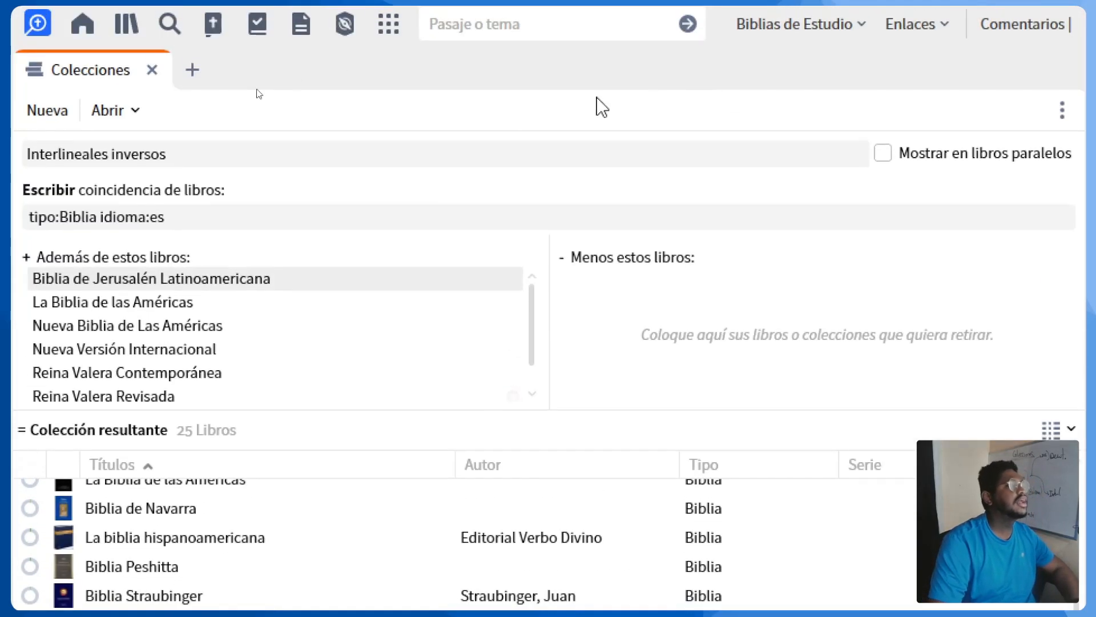
# Step: Check the additional books and clear the matching rule of "Interlineales inversos"
pyautogui.moveTo(532, 295); pyautogui.dragTo(559, 317)
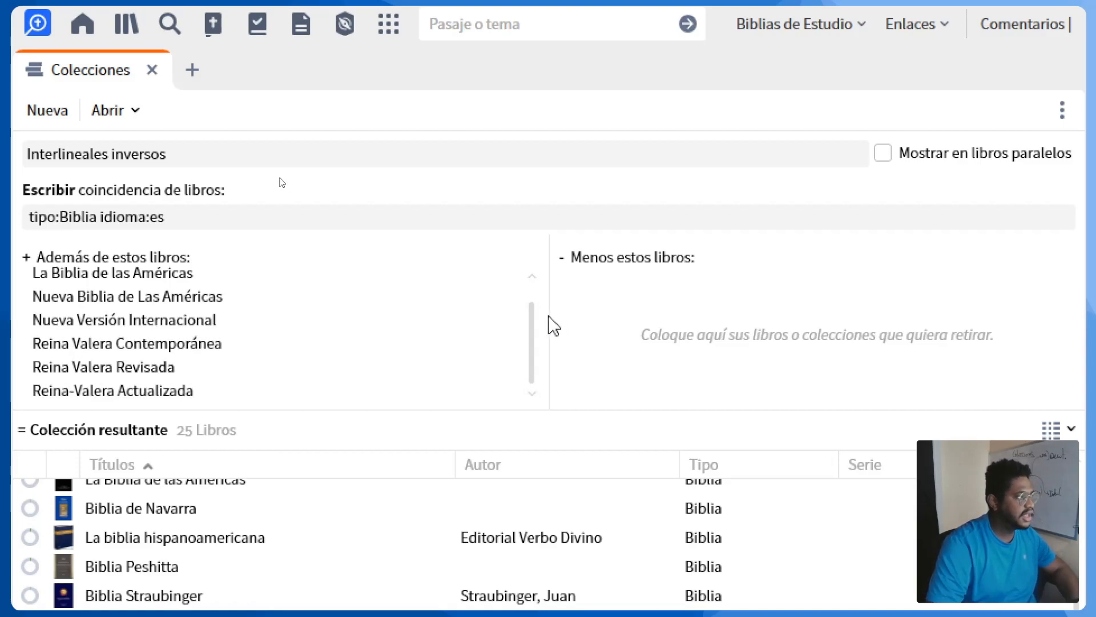
pyautogui.click(179, 155)
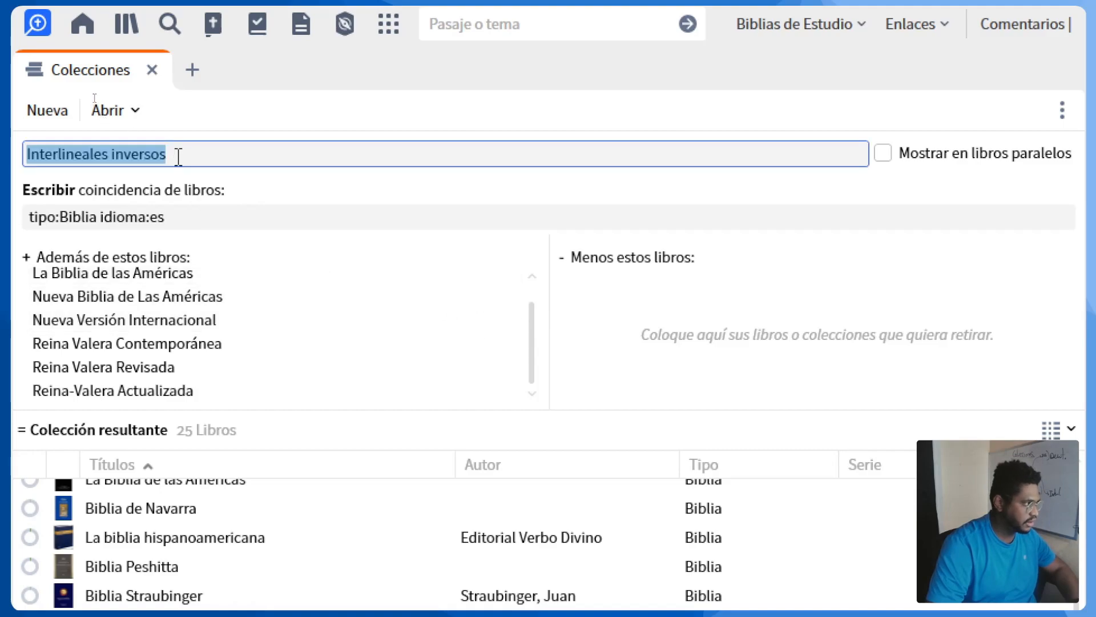
pyautogui.click(177, 217)
pyautogui.hotkey('ctrl', 'a')
pyautogui.press('BackSpace')
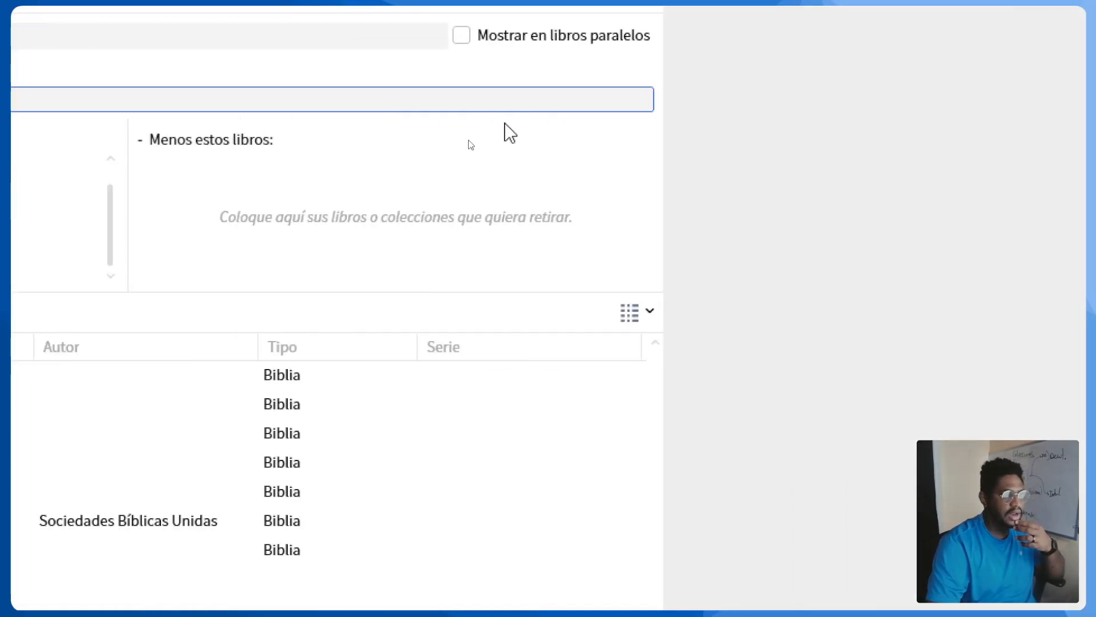
# Step: Enable "Mostrar en libros paralelos" for "Interlineales inversos" and "Biblias con Deuterocanónicos", and close the collections tool
pyautogui.click(461, 35)
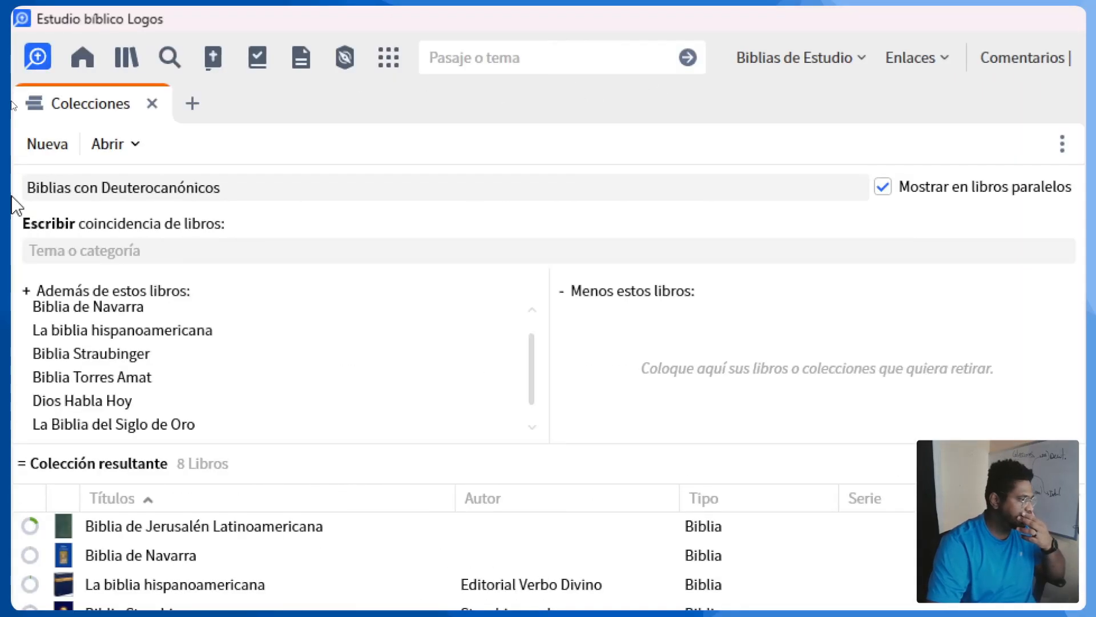
pyautogui.click(152, 104)
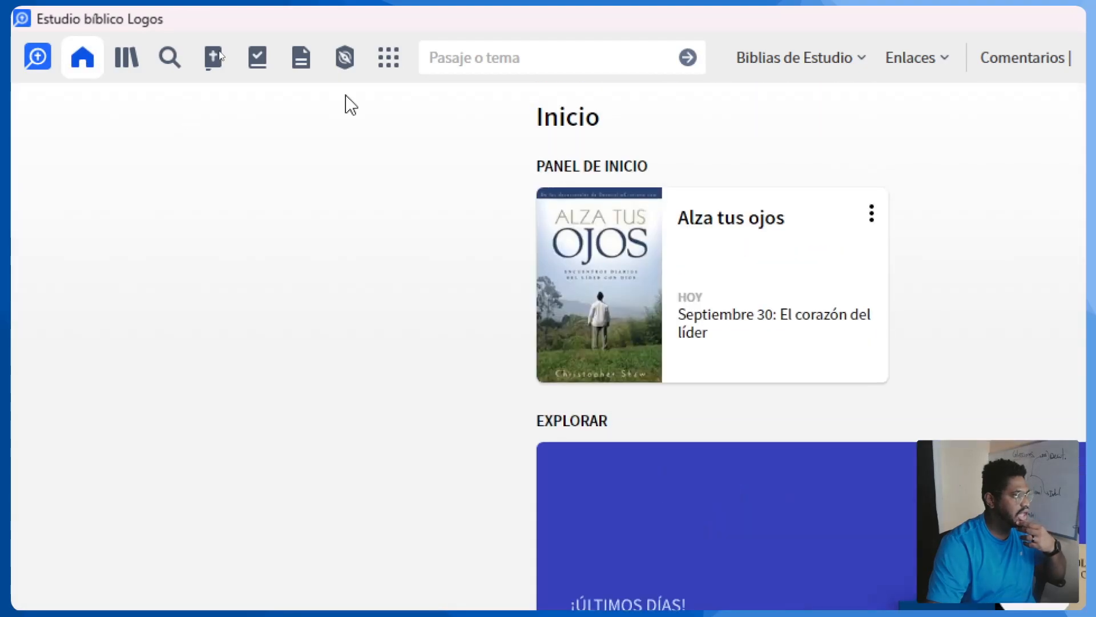
# Step: Find the Biblia de Jerusalén Latinoamericana with "bjl" and open it at Tobías 2
pyautogui.click(503, 56)
pyautogui.write('bjl')
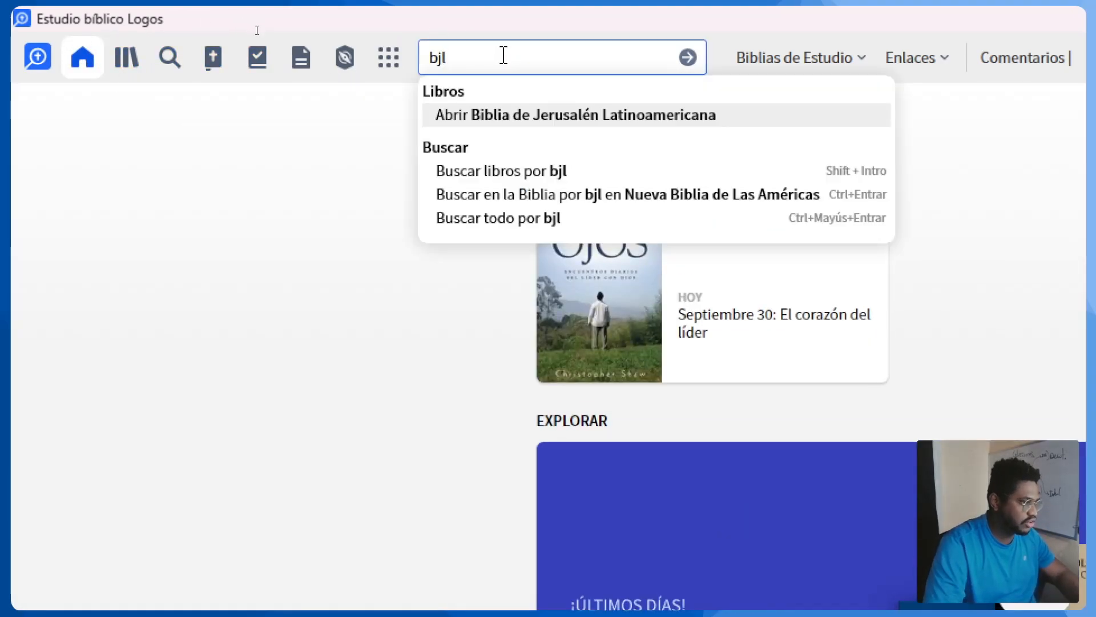
pyautogui.click(541, 121)
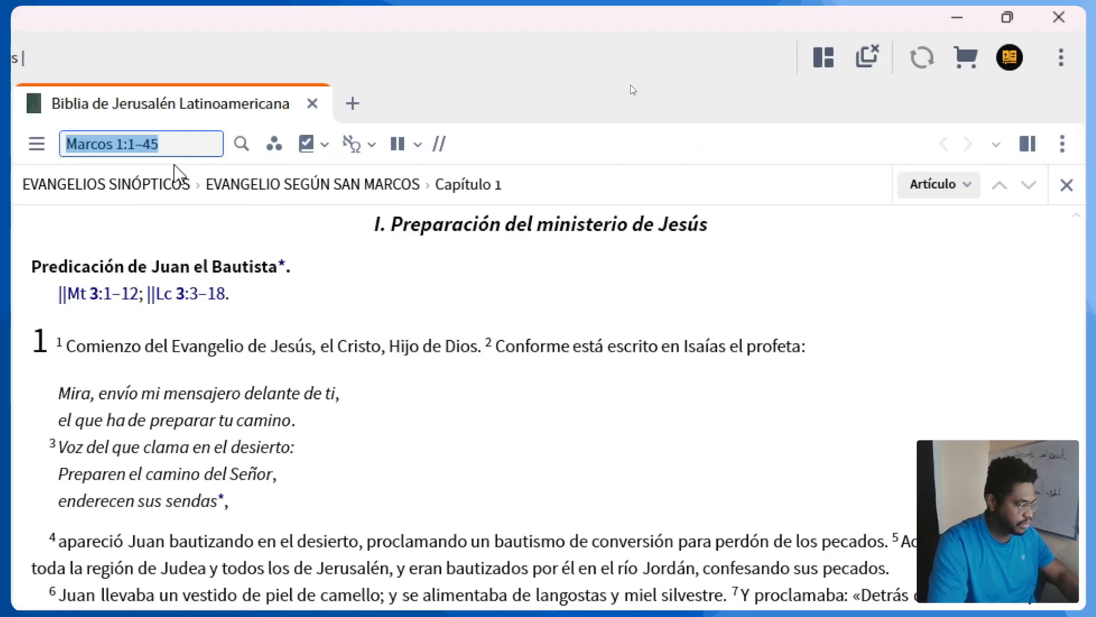
pyautogui.write('tob 2')
pyautogui.press('Return')
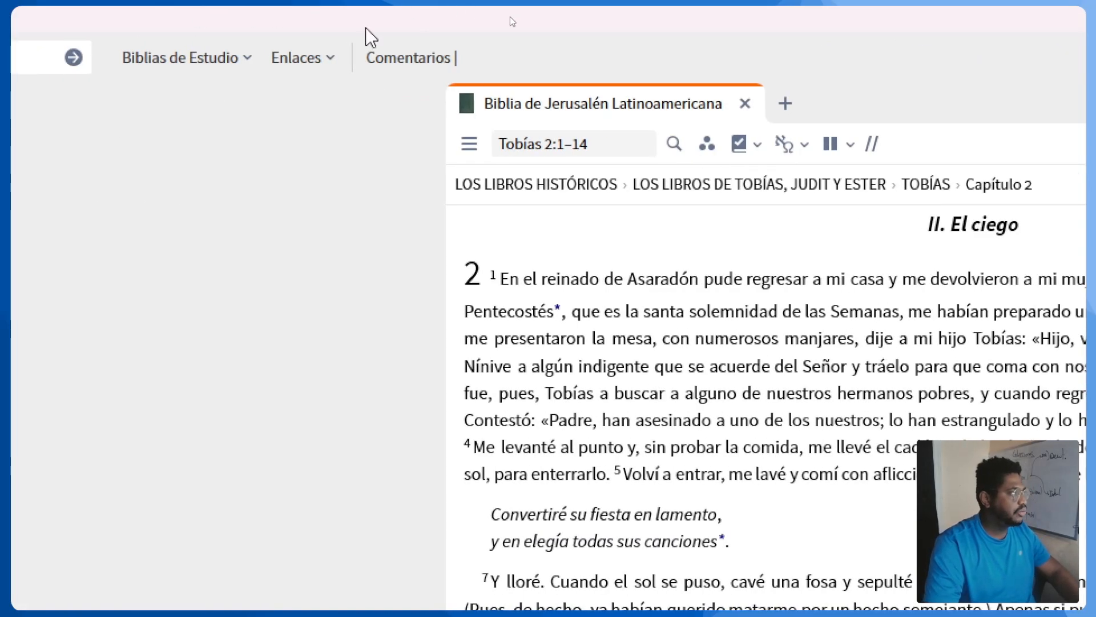
# Step: Compare versions of Tobías 2:1–14 using only "Biblias con Deuterocanónicos" instead of "Biblias en español", and close all open panels
pyautogui.click(139, 57)
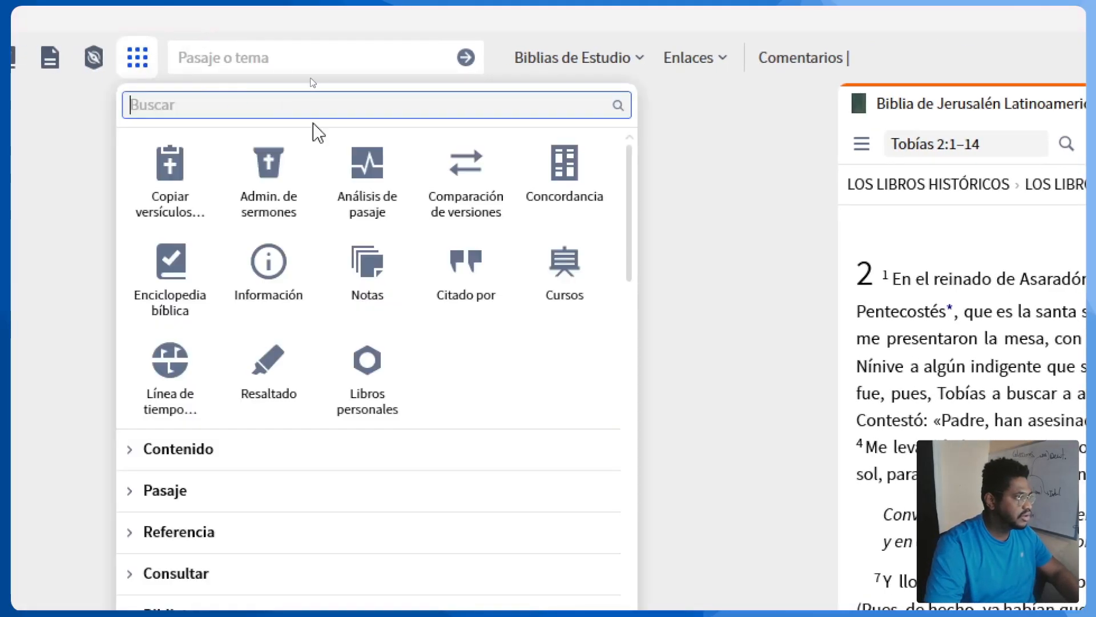
pyautogui.click(462, 180)
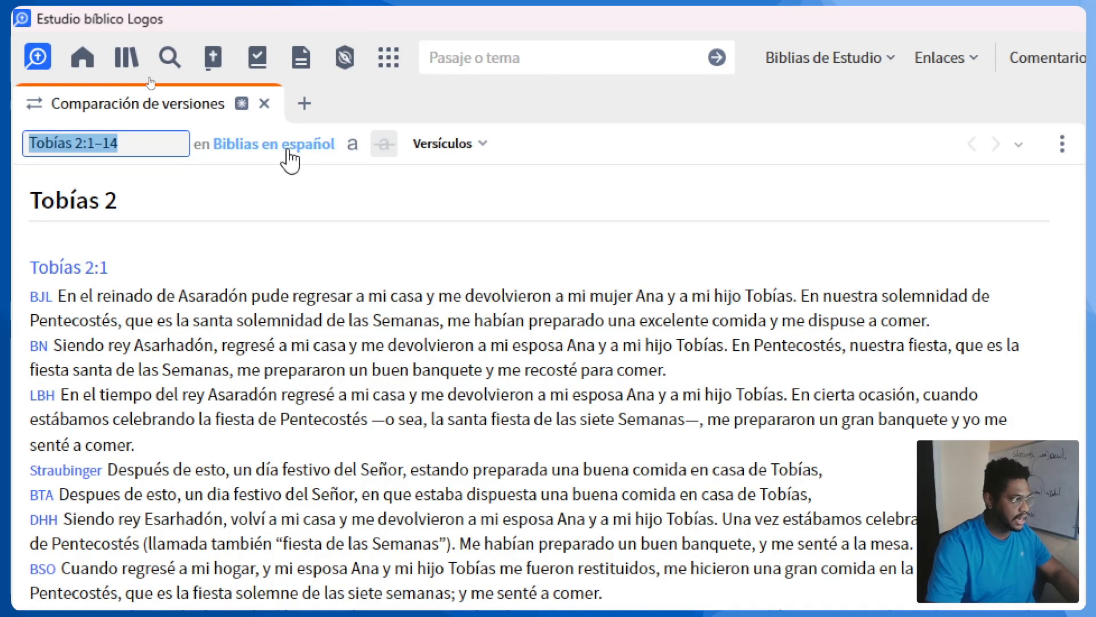
pyautogui.click(256, 147)
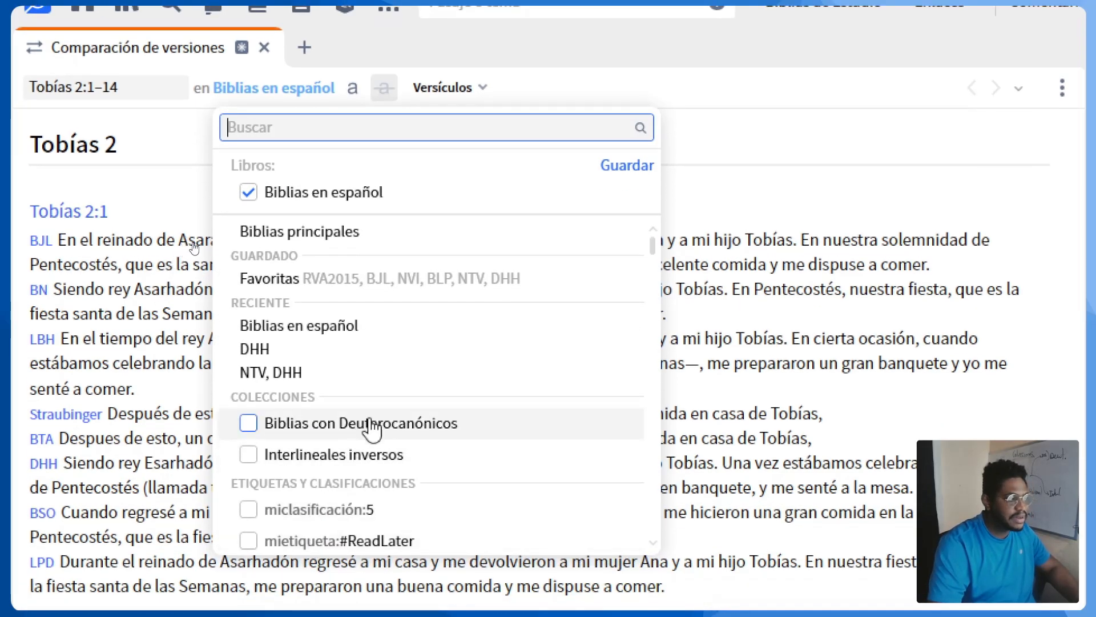
pyautogui.click(372, 431)
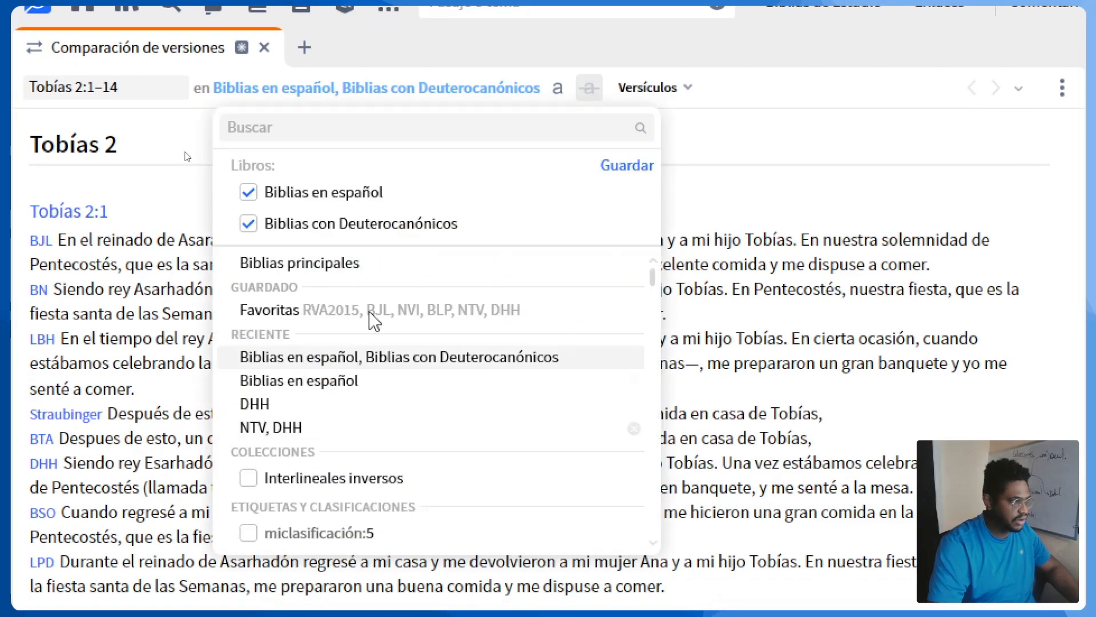
pyautogui.click(249, 191)
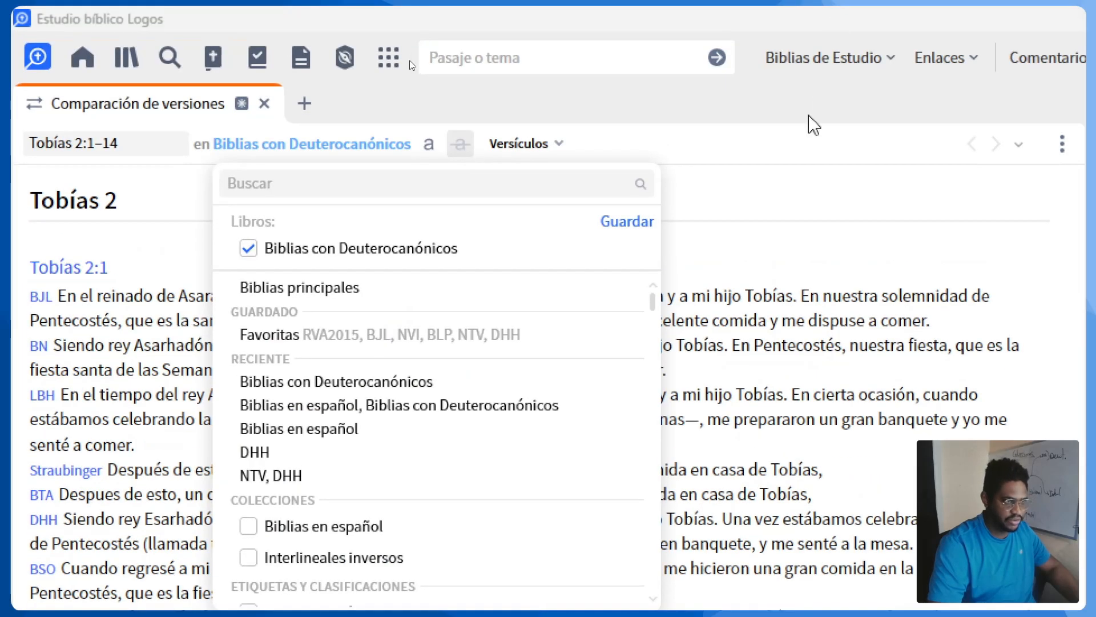
pyautogui.click(809, 59)
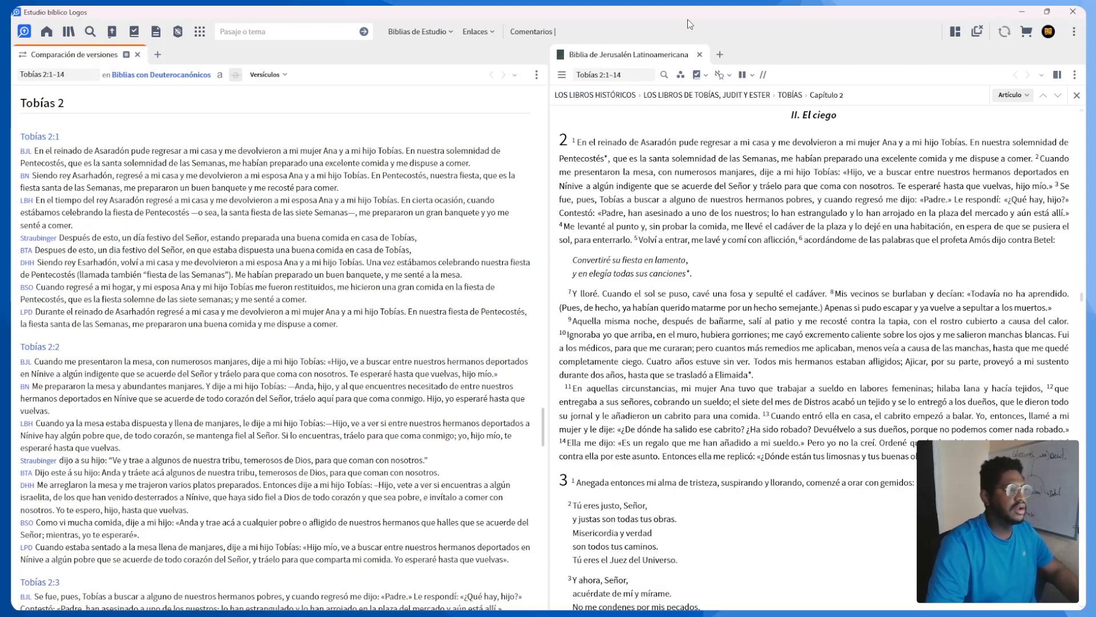
pyautogui.click(972, 33)
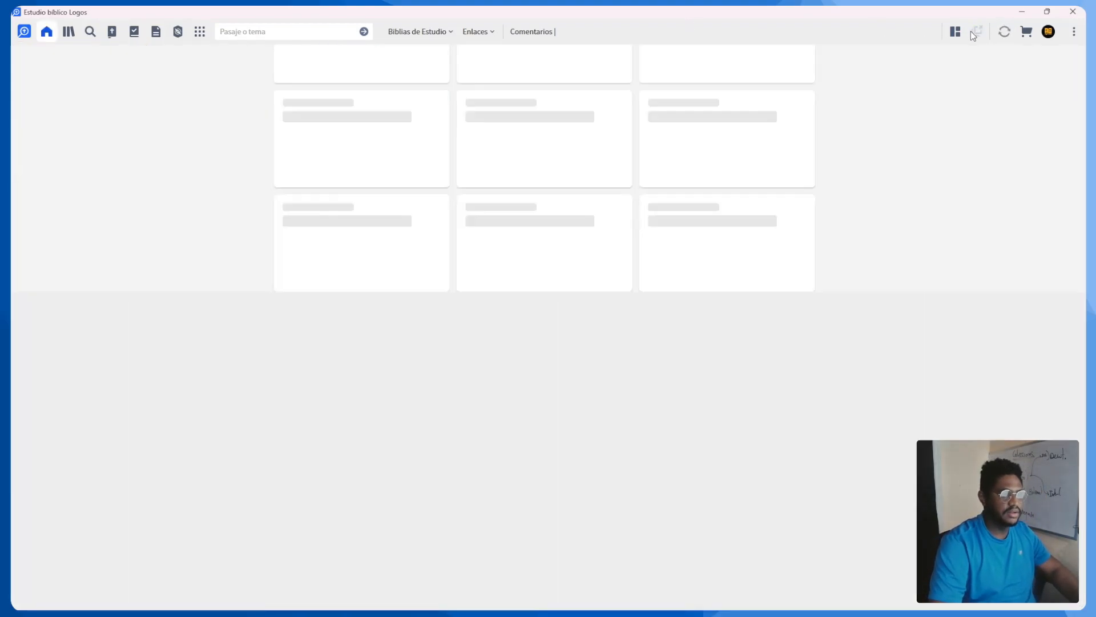